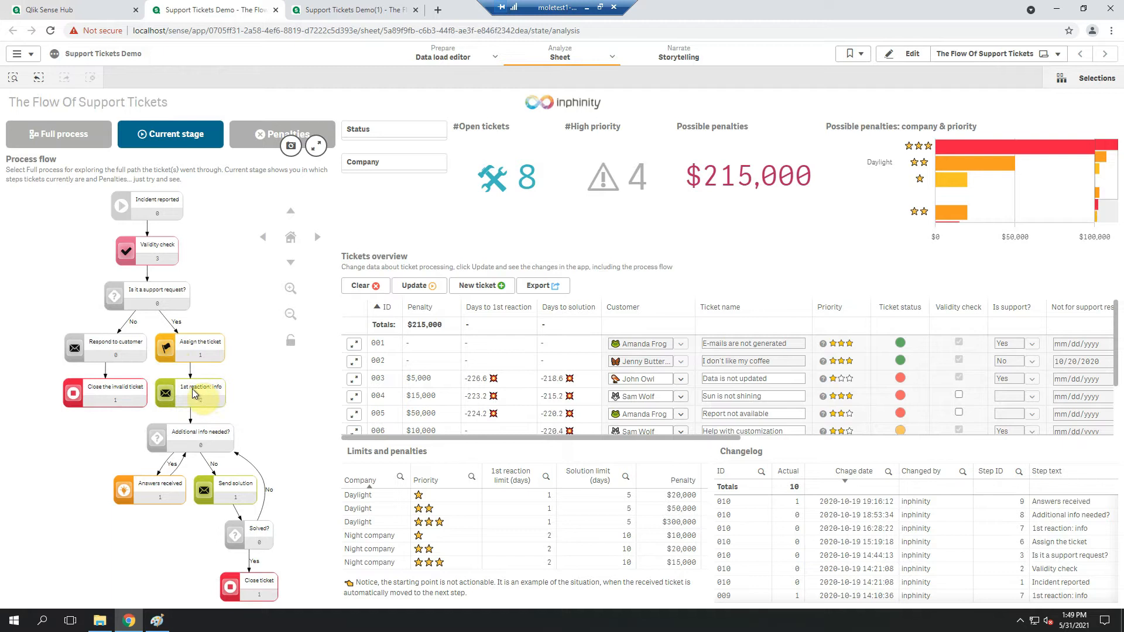
Run the 1st reaction: info node's actions, view each pop-up visualization, accept the redirect and close the website it opens
{"action": "left_click", "coordinate": [166, 397]}
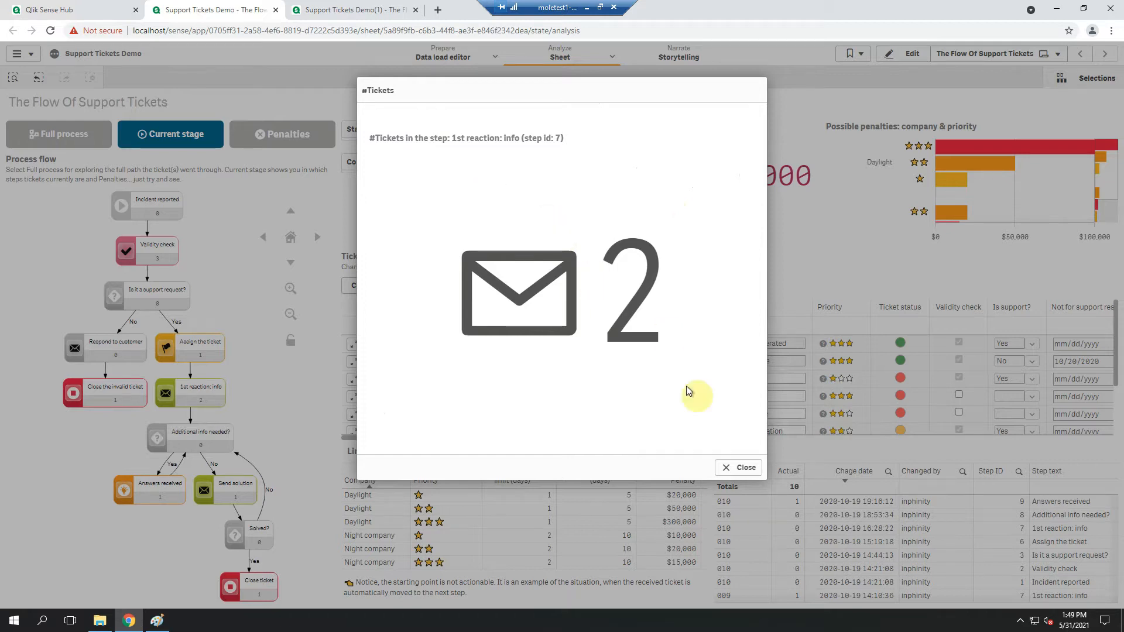
{"action": "left_click", "coordinate": [742, 468]}
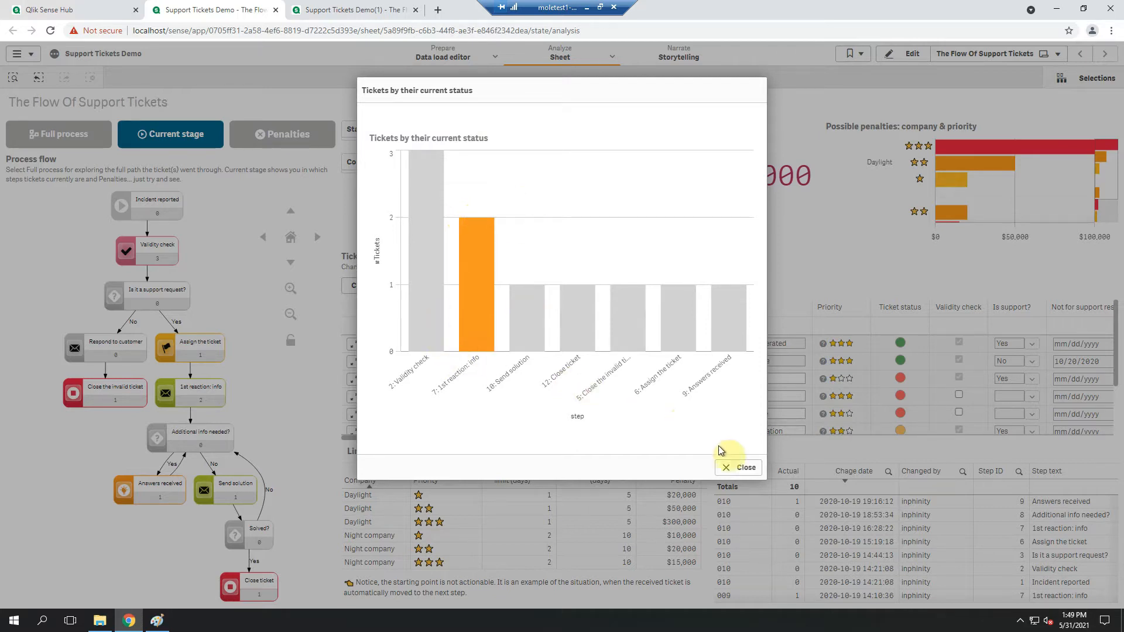
{"action": "left_click", "coordinate": [740, 469]}
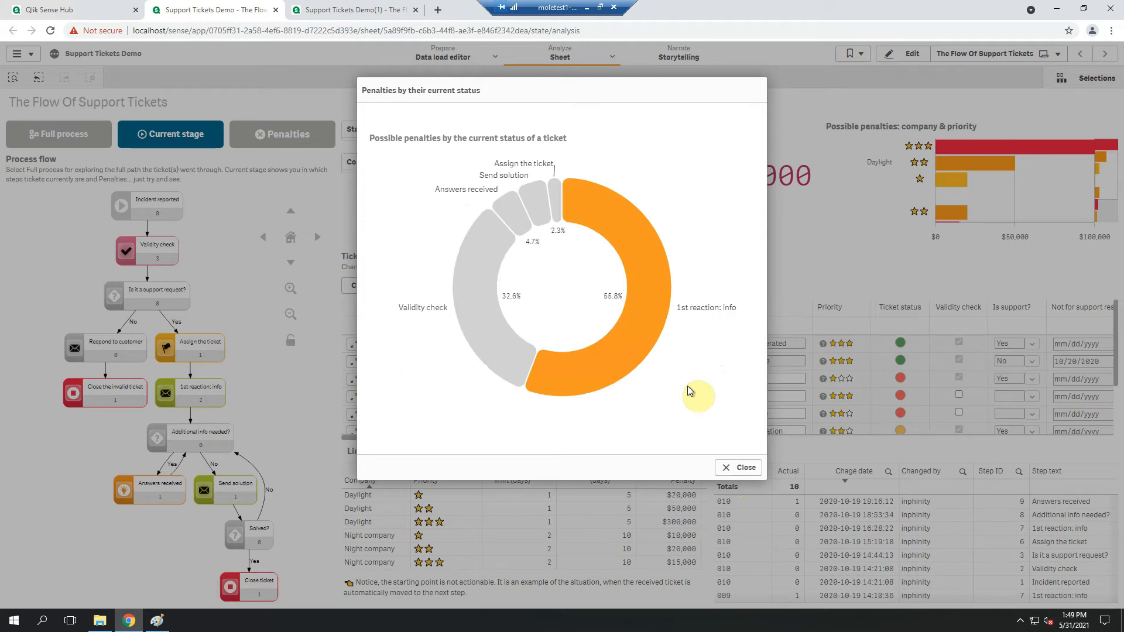
{"action": "mouse_move", "coordinate": [606, 369]}
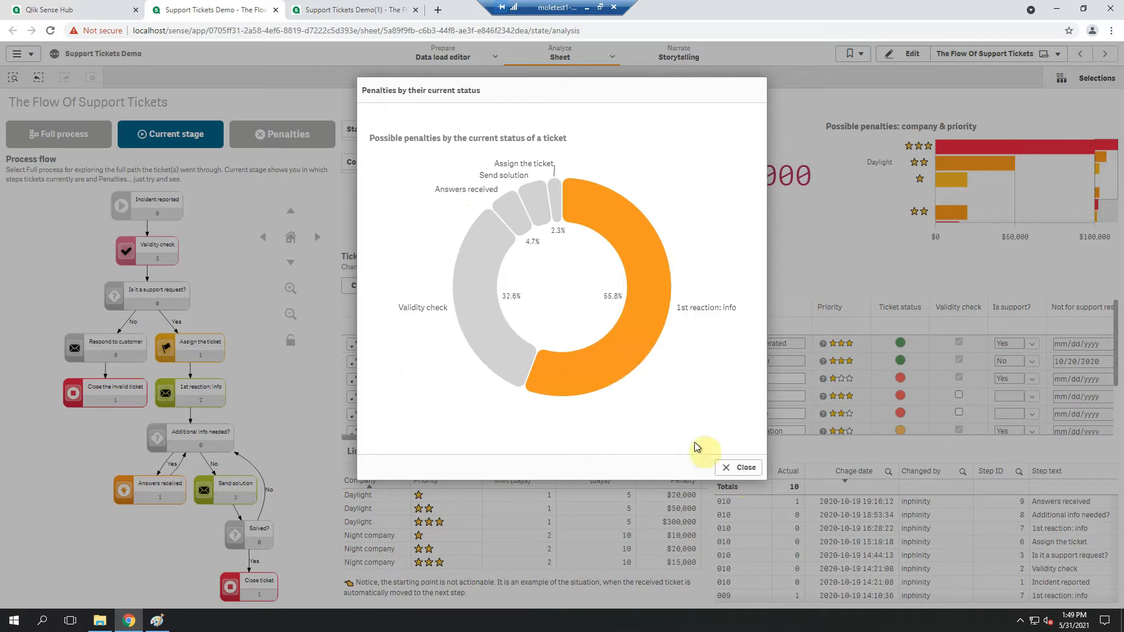
{"action": "left_click", "coordinate": [746, 468]}
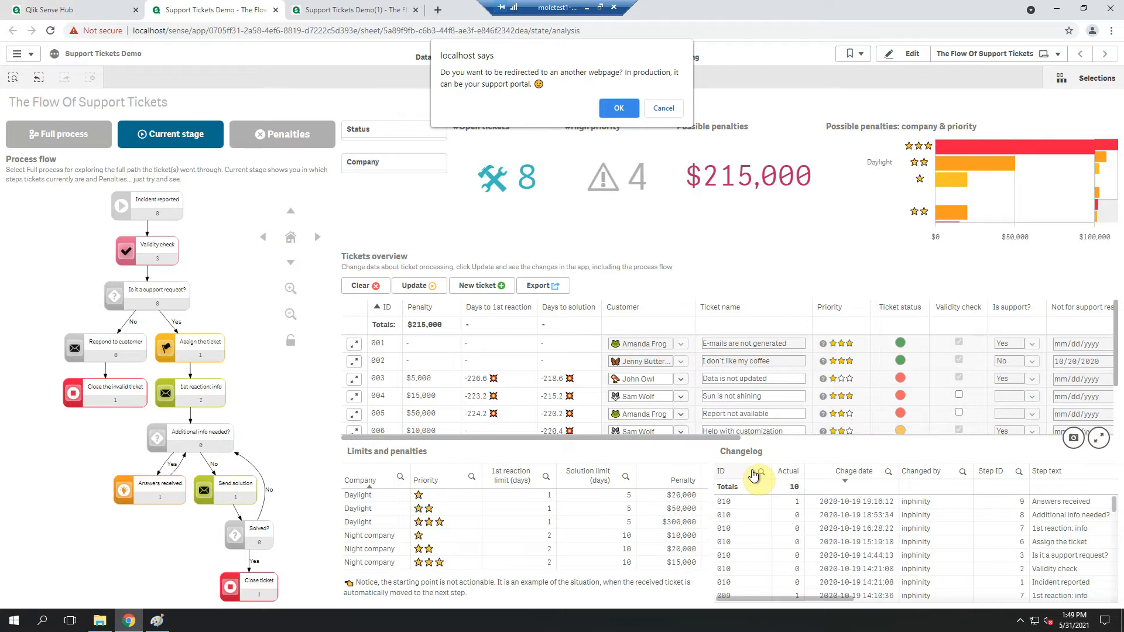
{"action": "left_click", "coordinate": [620, 111]}
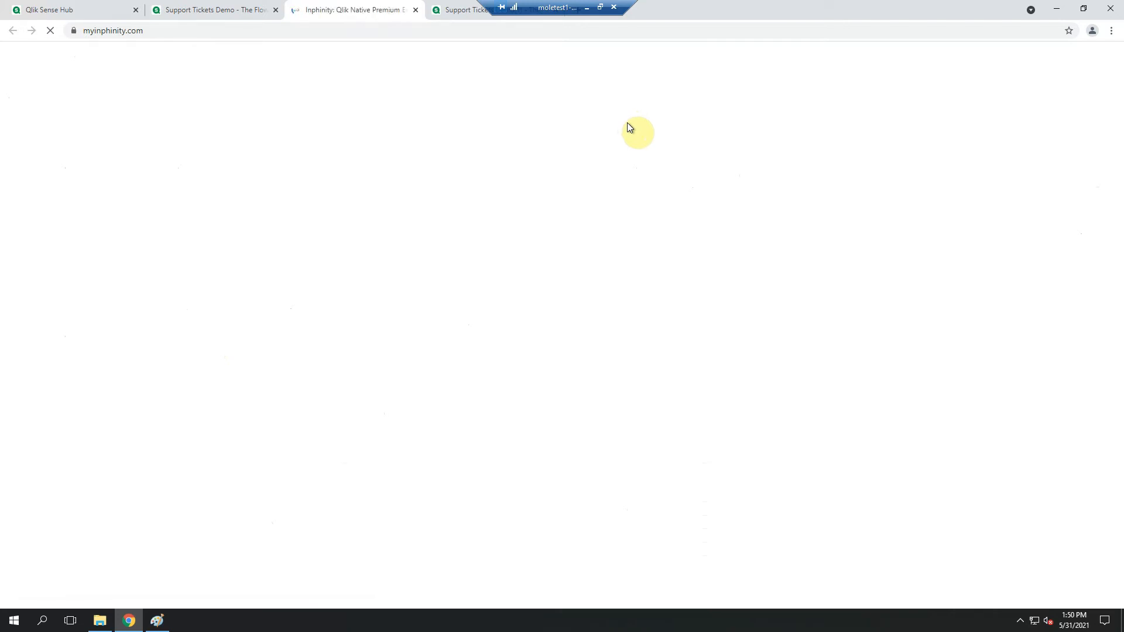
{"action": "left_click", "coordinate": [415, 10]}
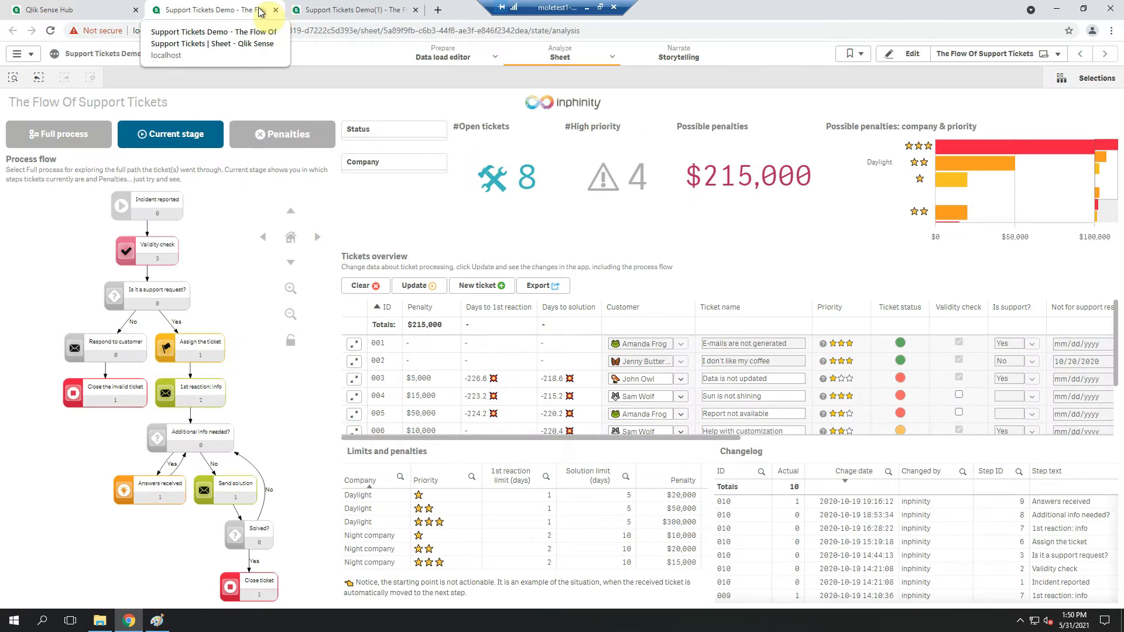
Start editing the sheet in Support Tickets Demo(1) and narrow the Tickets overview table to free space beside the process flow
{"action": "left_click", "coordinate": [334, 11]}
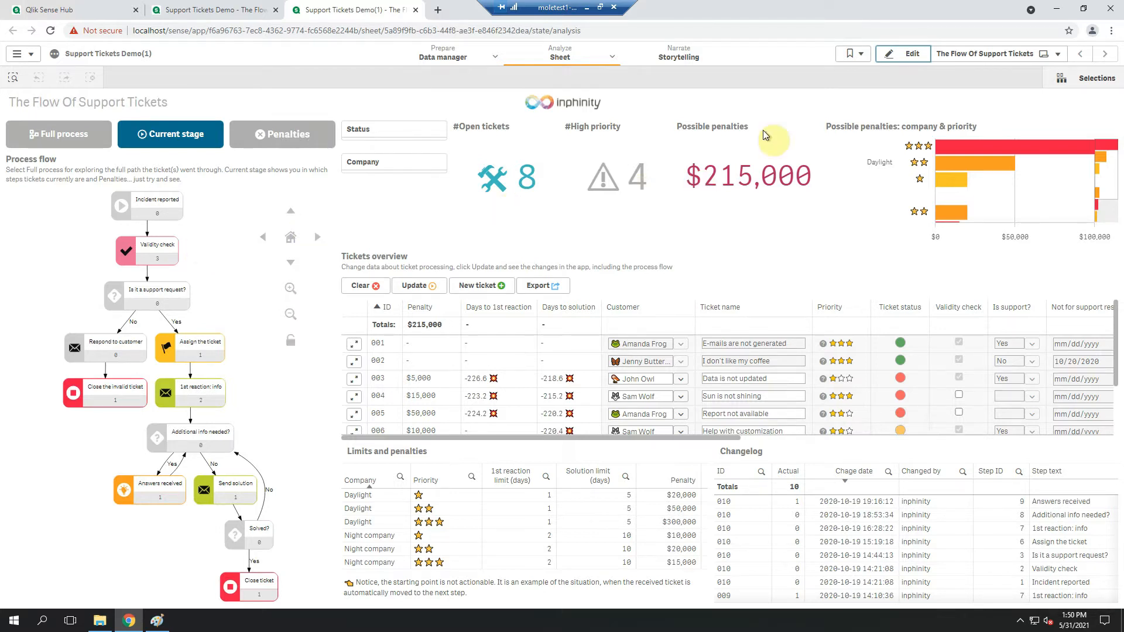
{"action": "left_click", "coordinate": [914, 58]}
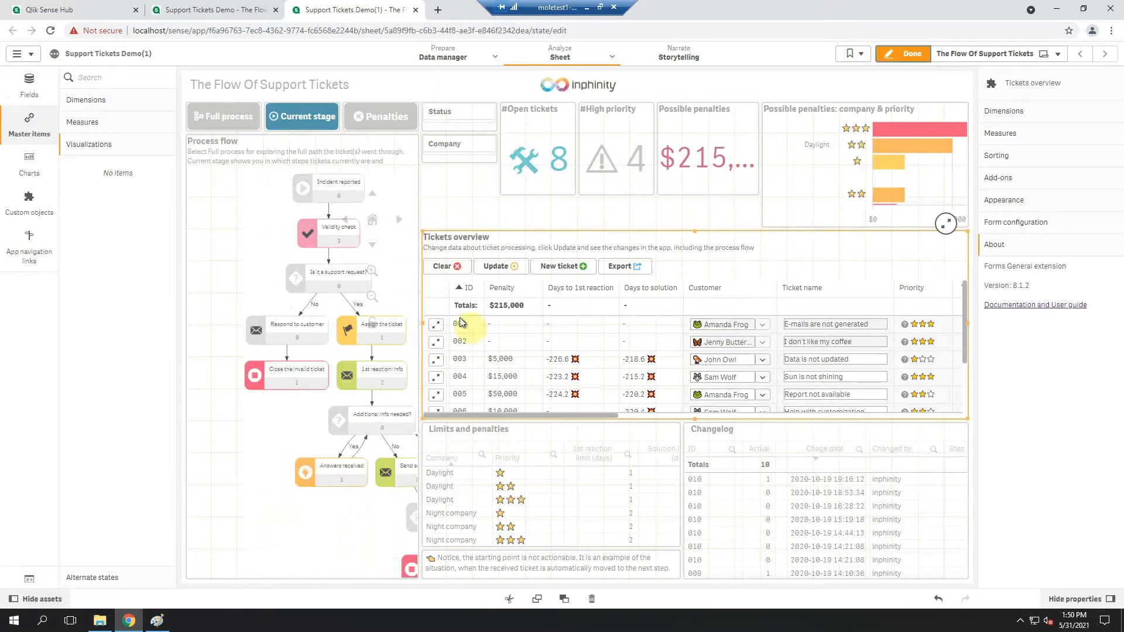
{"action": "left_click_drag", "start_coordinate": [424, 324], "coordinate": [582, 329]}
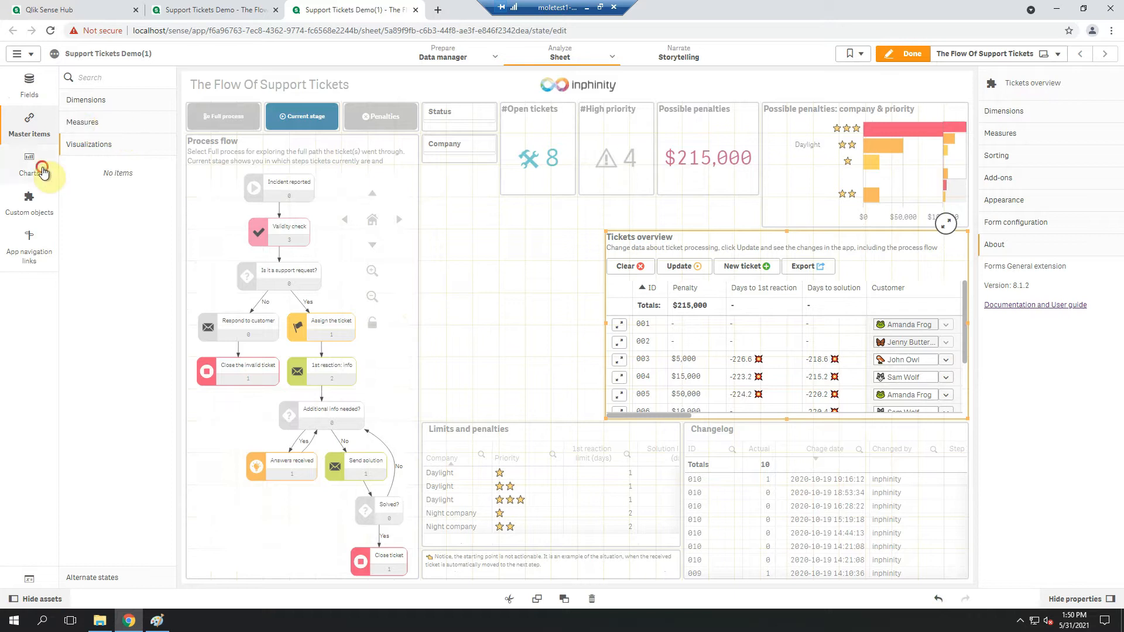
Add a pie chart in the freed space with the master measure #Penalties and the dimension step_text
{"action": "left_click", "coordinate": [35, 167]}
{"action": "left_click_drag", "start_coordinate": [105, 446], "coordinate": [511, 307]}
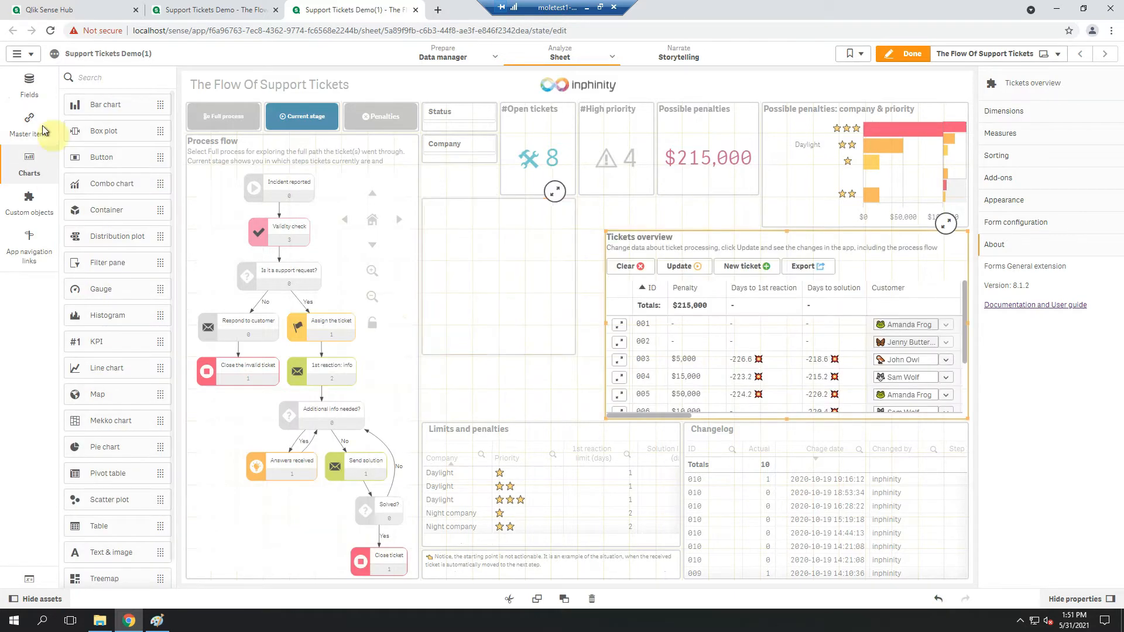
{"action": "left_click", "coordinate": [23, 122]}
{"action": "left_click", "coordinate": [101, 122]}
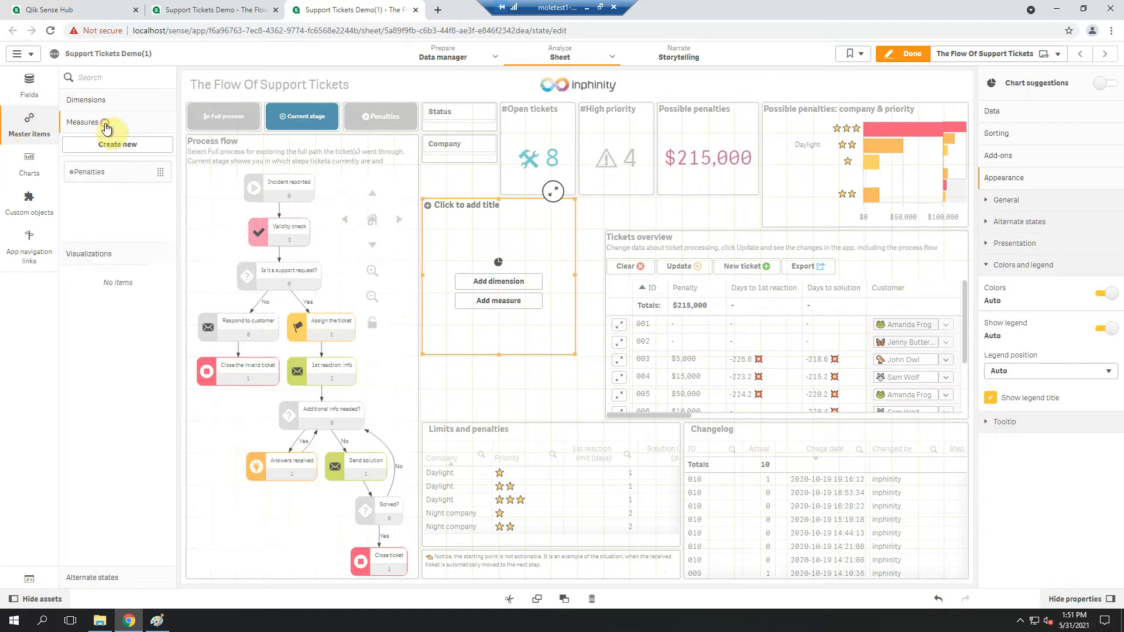
{"action": "left_click_drag", "start_coordinate": [97, 177], "coordinate": [503, 269]}
{"action": "left_click", "coordinate": [498, 280]}
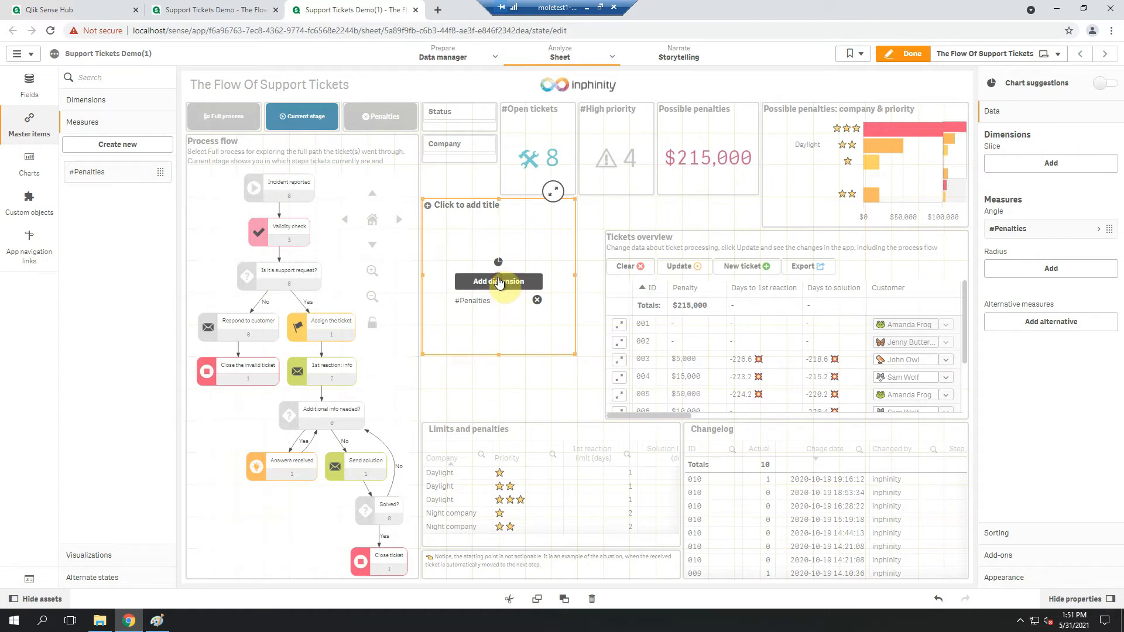
{"action": "type", "text": "step"}
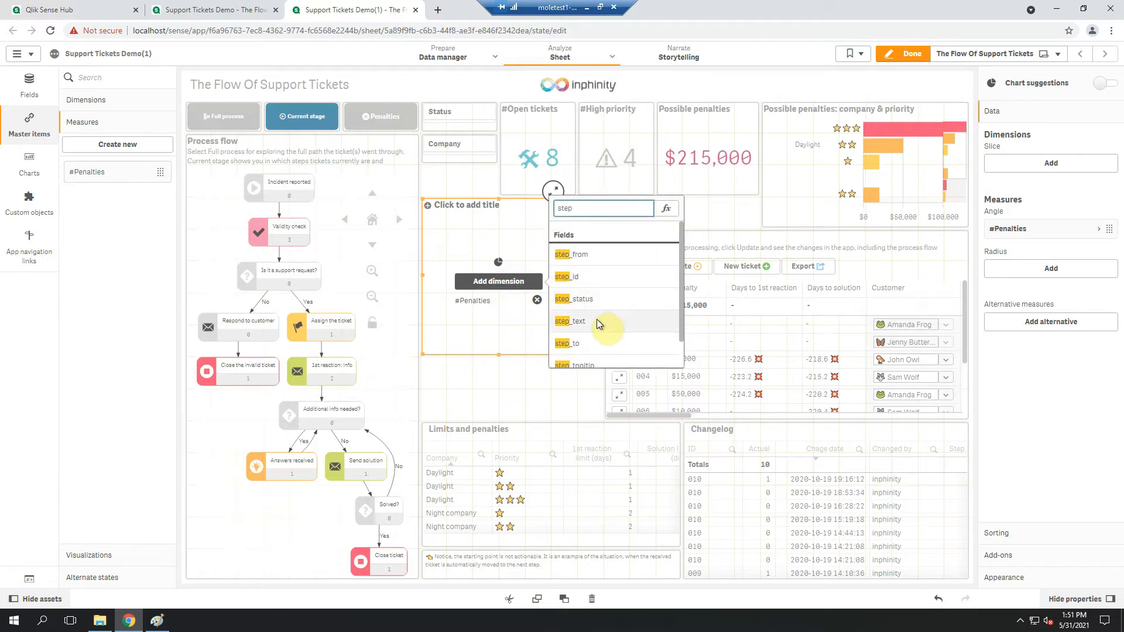
{"action": "left_click", "coordinate": [596, 321]}
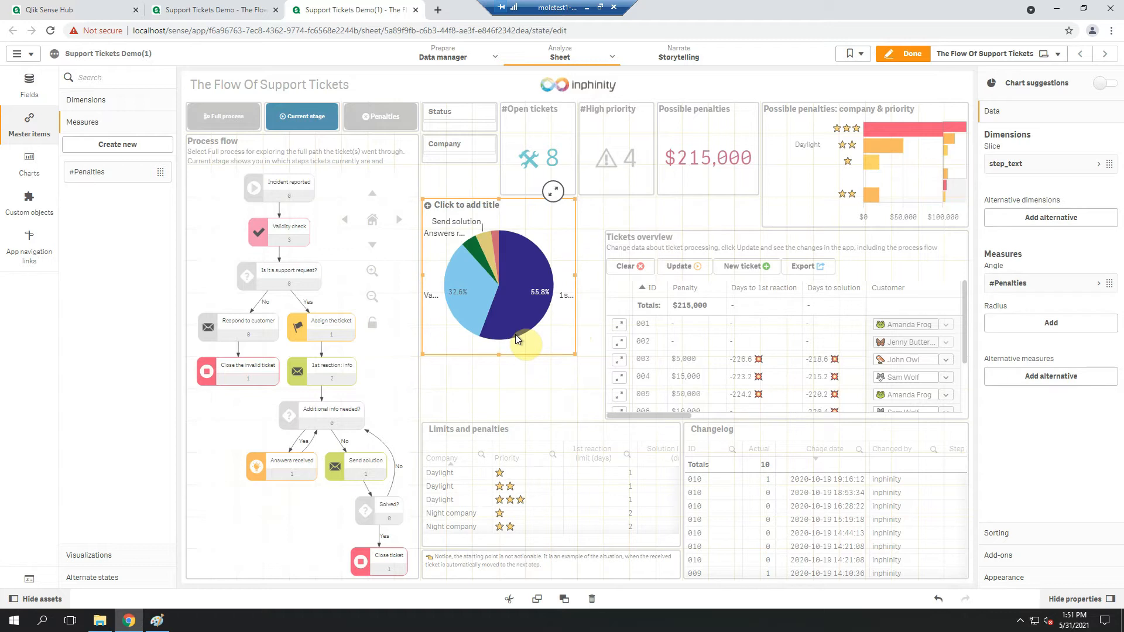
Change the pie chart's presentation to Donut
{"action": "left_click", "coordinate": [1031, 583]}
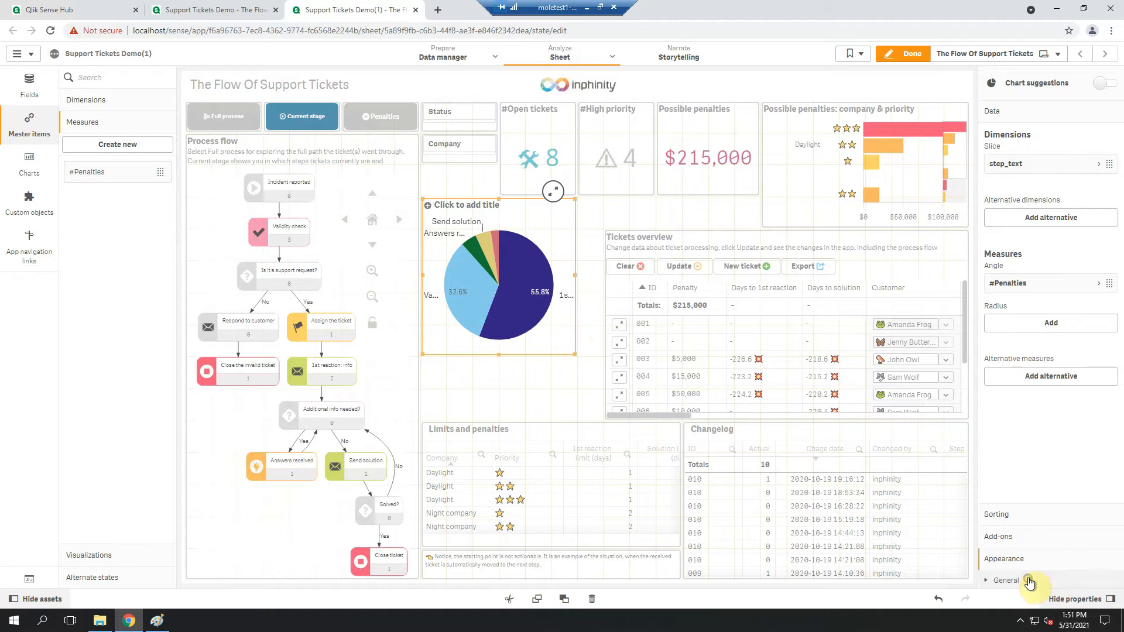
{"action": "left_click", "coordinate": [1054, 243]}
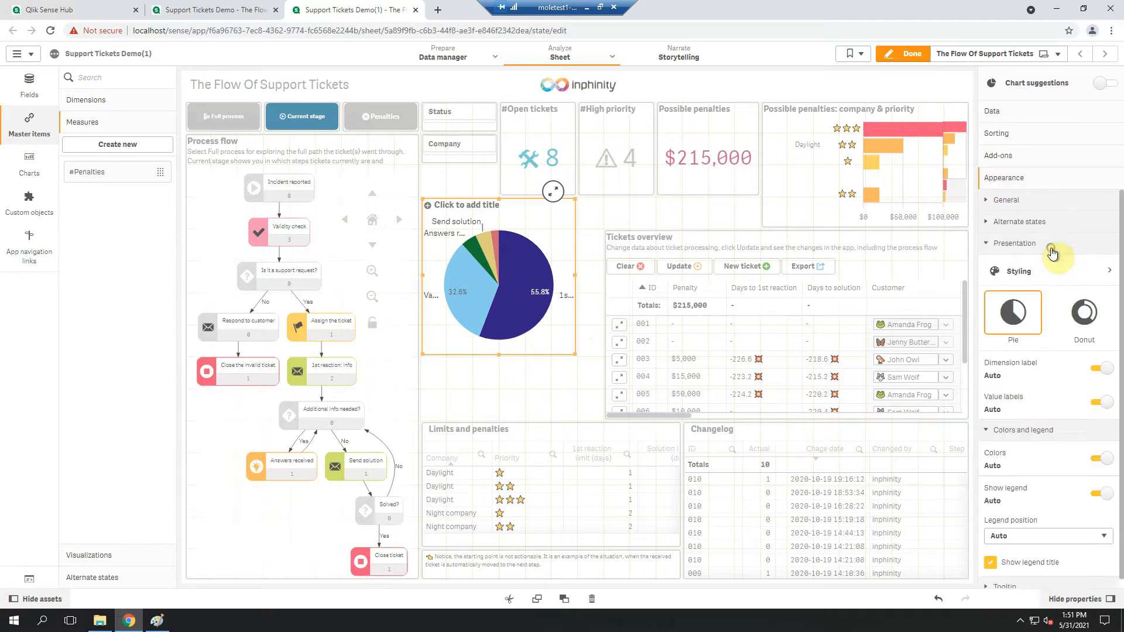
{"action": "left_click", "coordinate": [1083, 309]}
Style the donut with a Small outline width, slightly rounded corners and a reduced inner radius
{"action": "left_click", "coordinate": [1067, 275]}
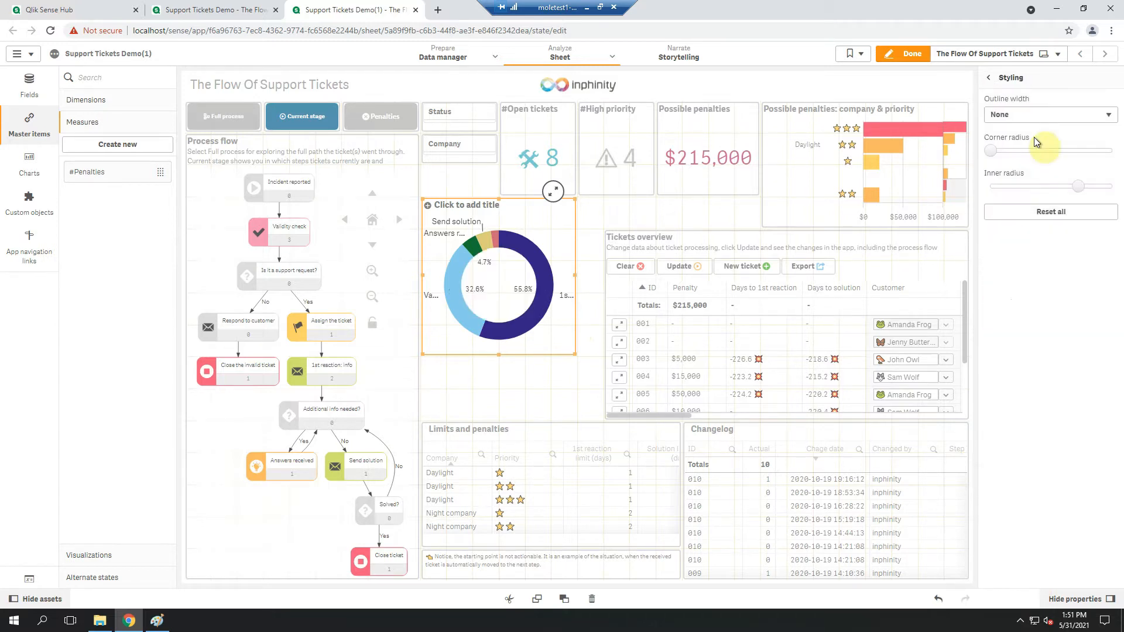
{"action": "left_click", "coordinate": [1104, 114]}
{"action": "left_click", "coordinate": [1035, 141]}
{"action": "left_click_drag", "start_coordinate": [1078, 215], "coordinate": [1063, 215]}
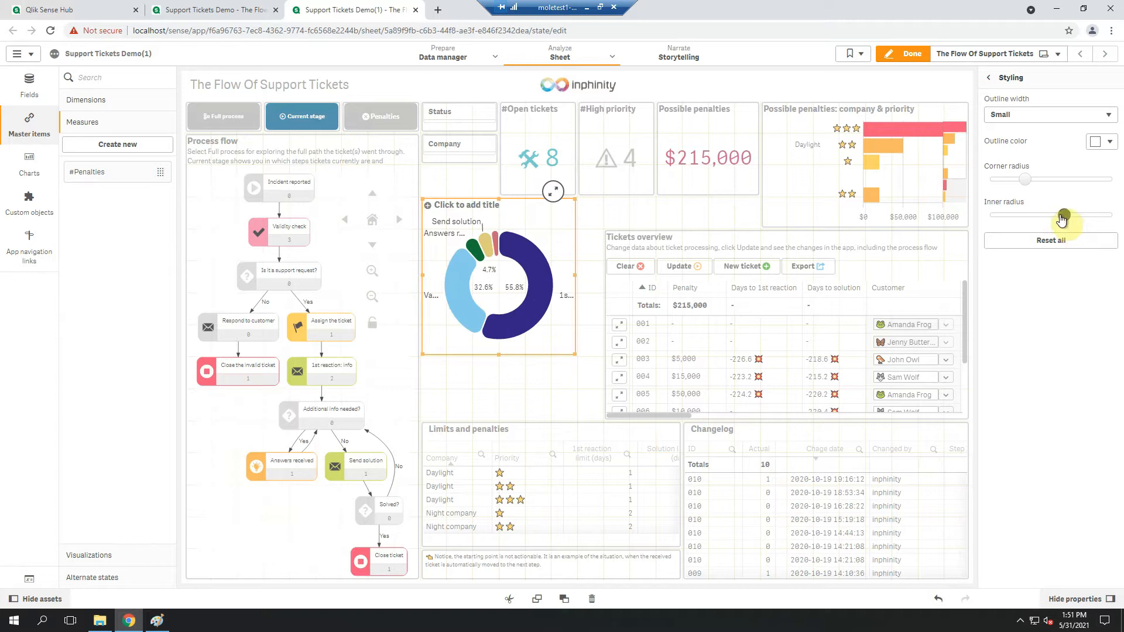
{"action": "left_click_drag", "start_coordinate": [1024, 179], "coordinate": [1013, 180]}
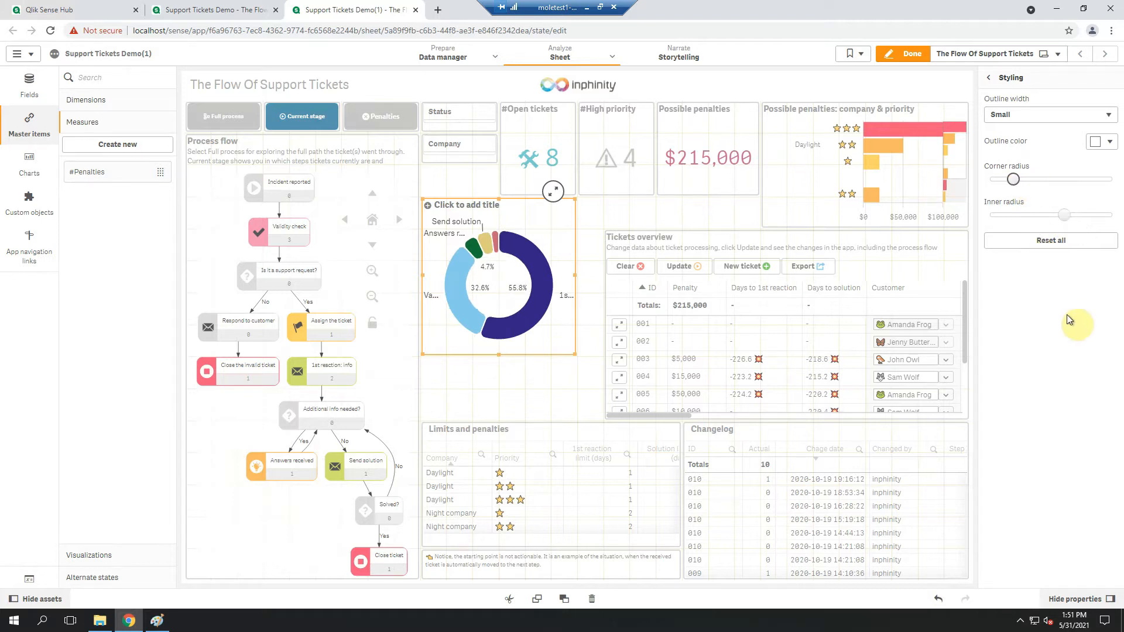
{"action": "left_click", "coordinate": [993, 76]}
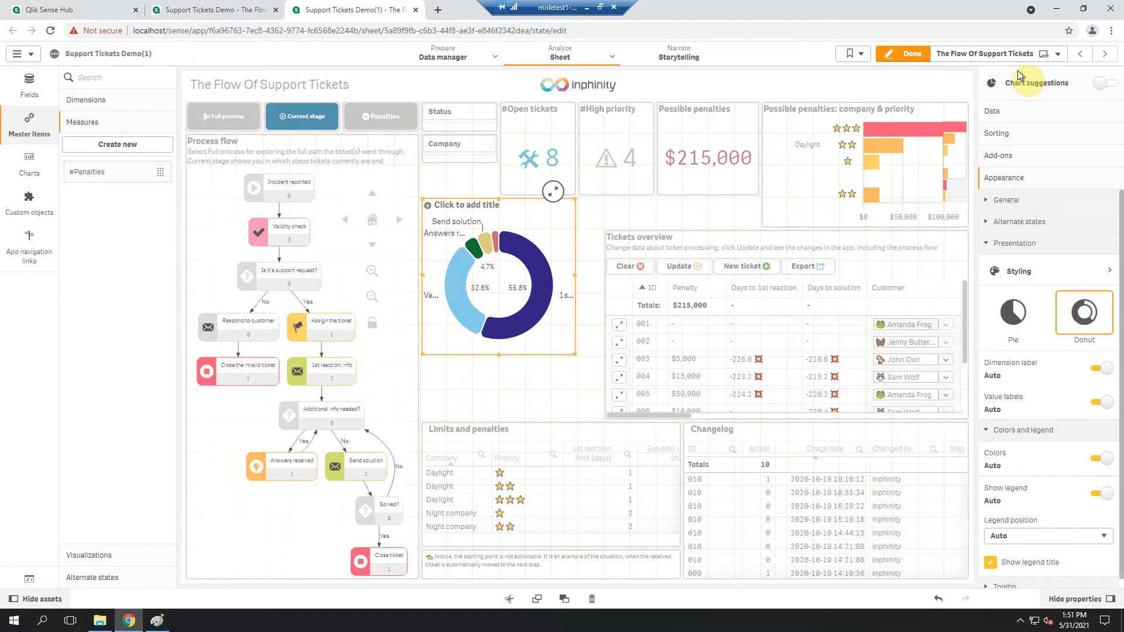
Add the donut chart to the master items as "Possible penalties by the current status of a ticket"
{"action": "right_click", "coordinate": [541, 306]}
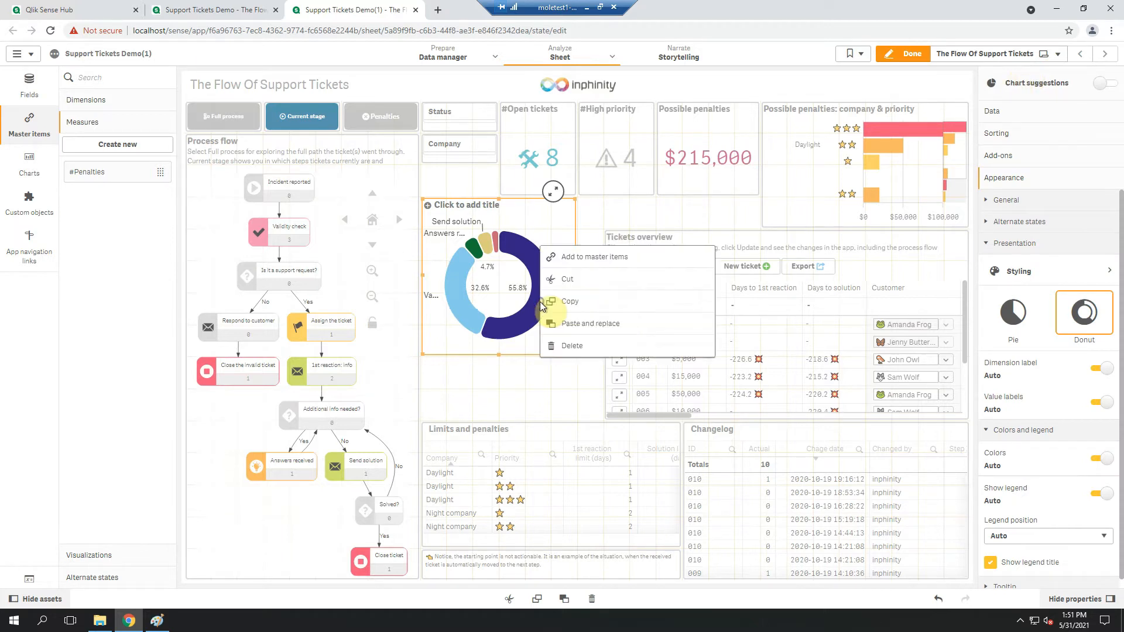
{"action": "left_click", "coordinate": [609, 261]}
{"action": "left_click", "coordinate": [559, 235]}
{"action": "type", "text": "P"}
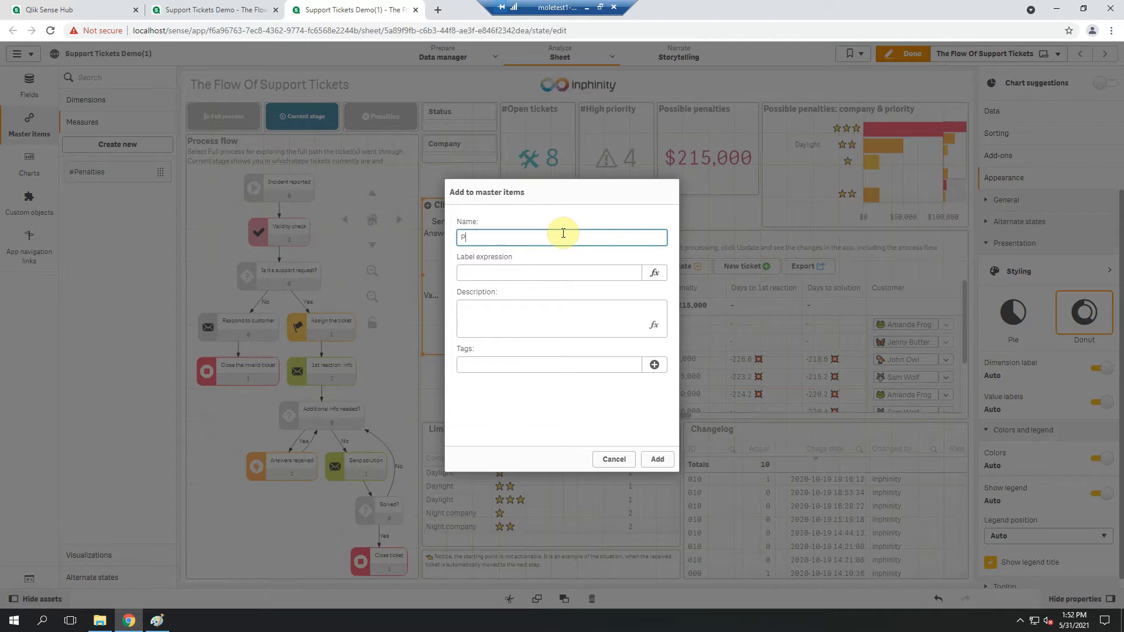
{"action": "type", "text": "ossible penalties by the current status of a ticket"}
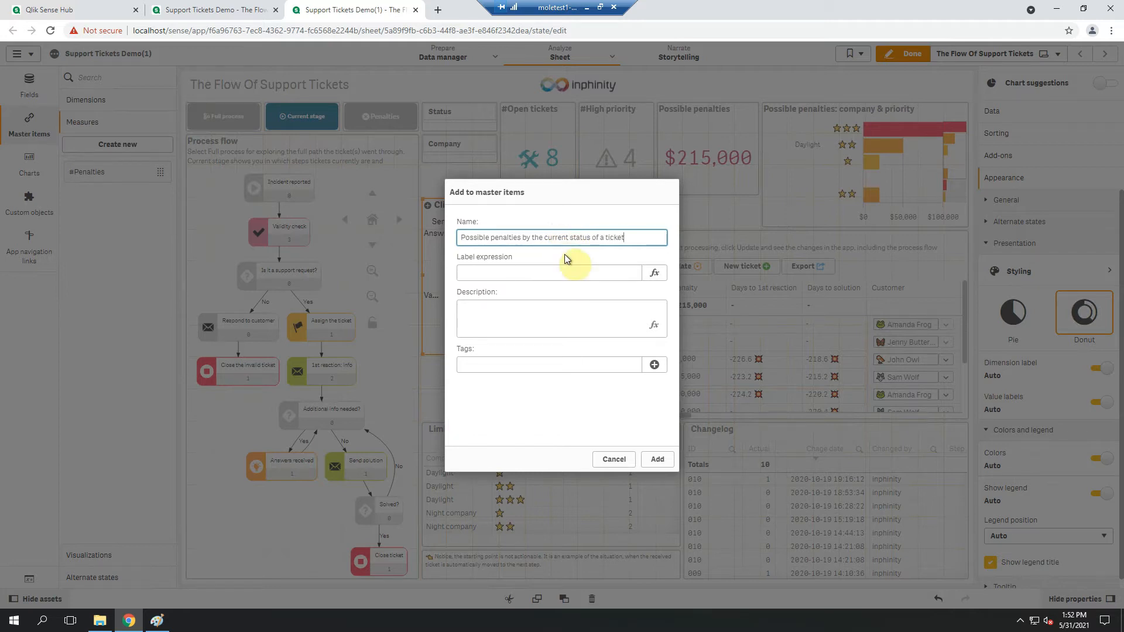
{"action": "left_click", "coordinate": [658, 461]}
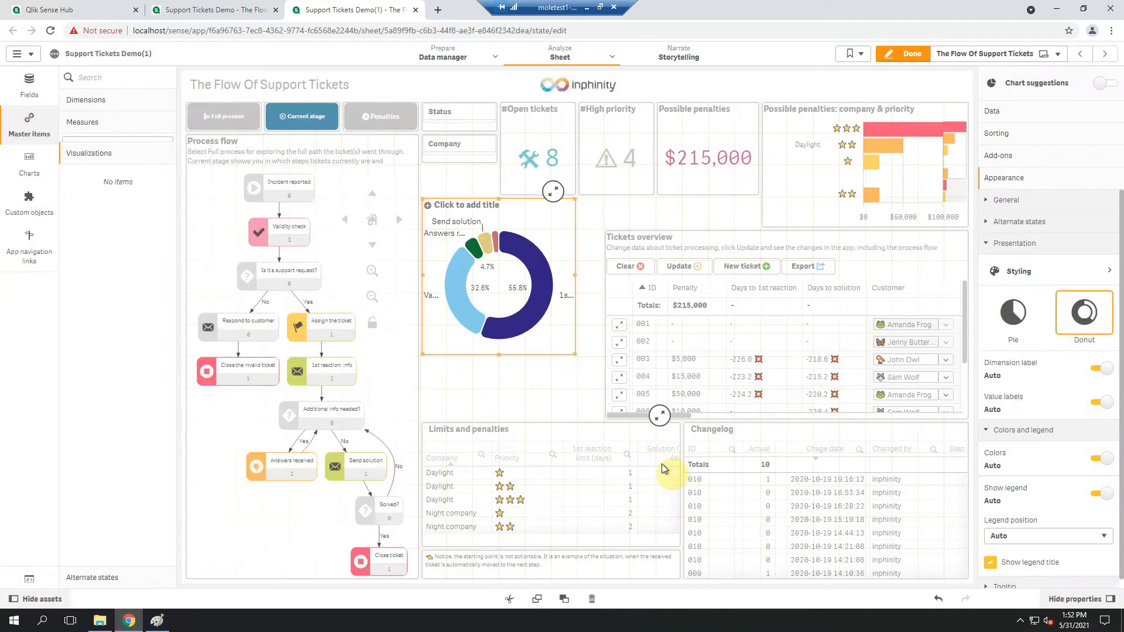
Add a Process flow action that opens the master visualization "Possible penalties by the current status of a ticket"
{"action": "left_click", "coordinate": [412, 403]}
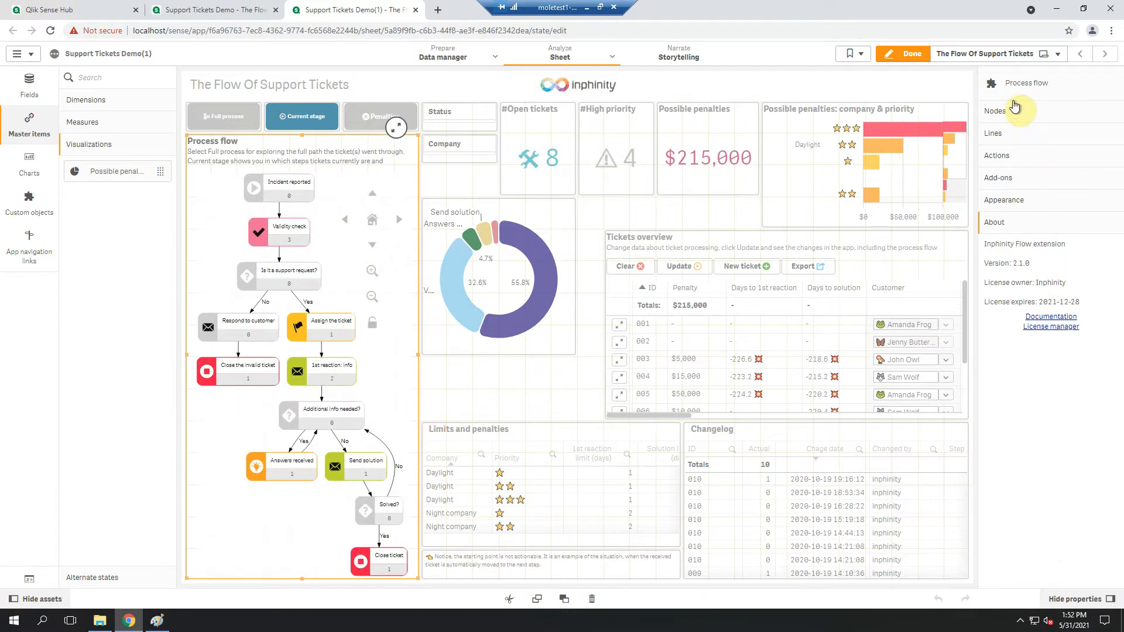
{"action": "left_click", "coordinate": [1019, 156]}
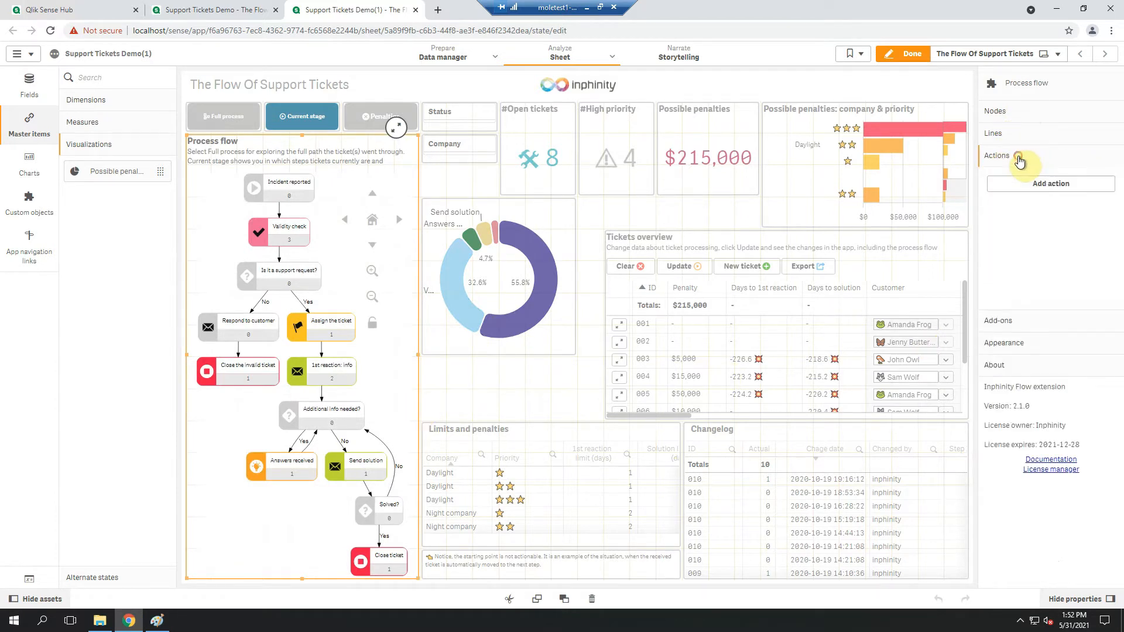
{"action": "left_click", "coordinate": [1046, 186]}
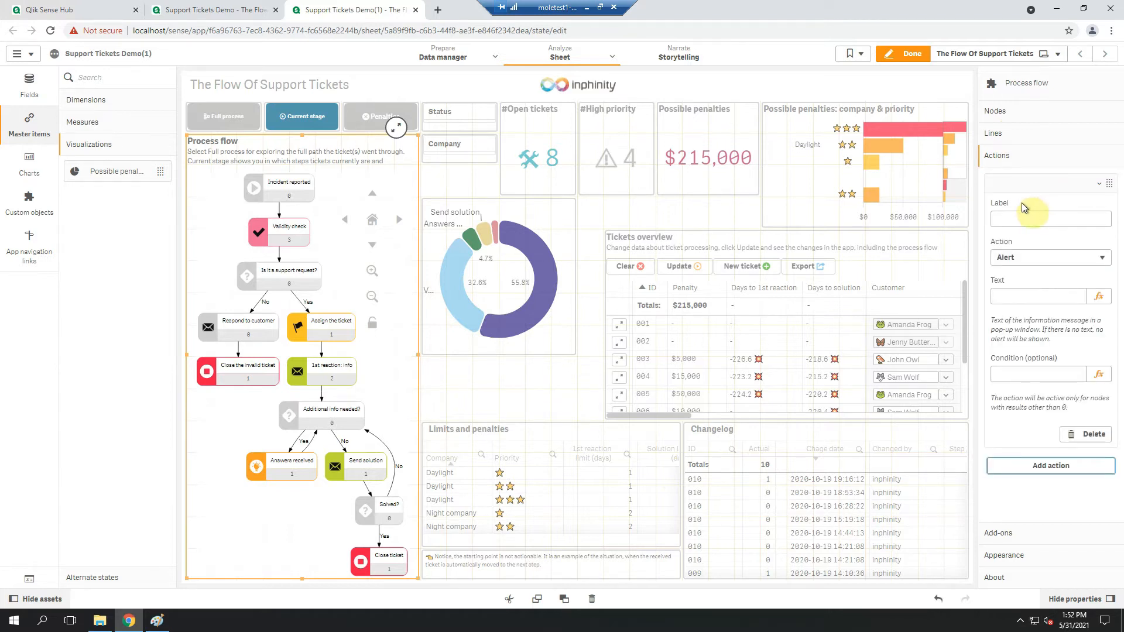
{"action": "left_click", "coordinate": [1026, 258]}
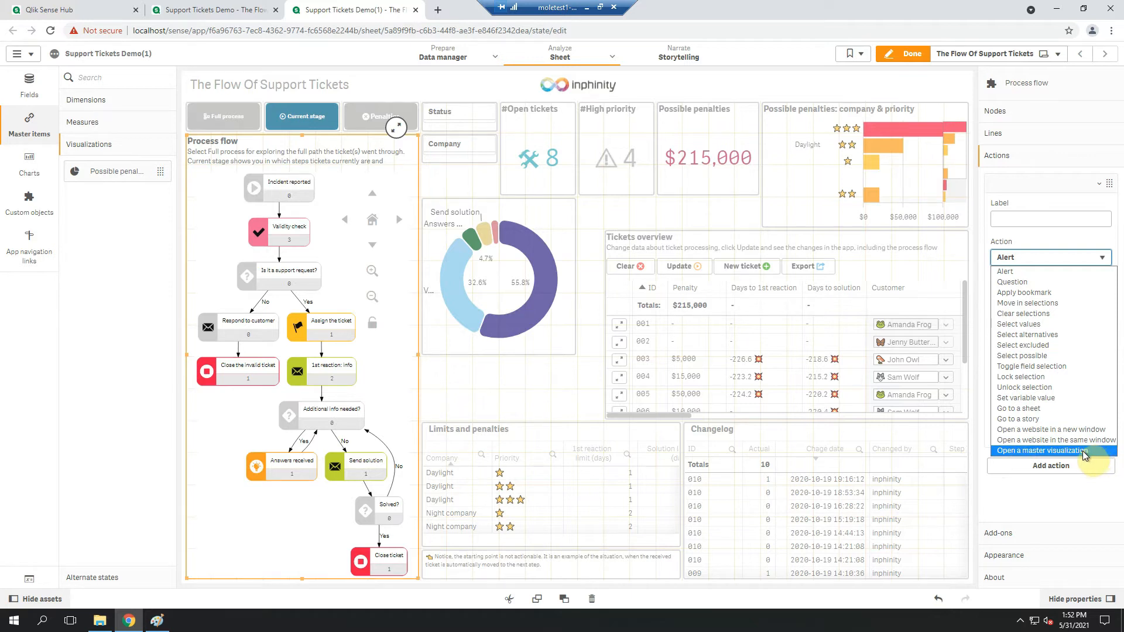
{"action": "left_click", "coordinate": [1058, 452]}
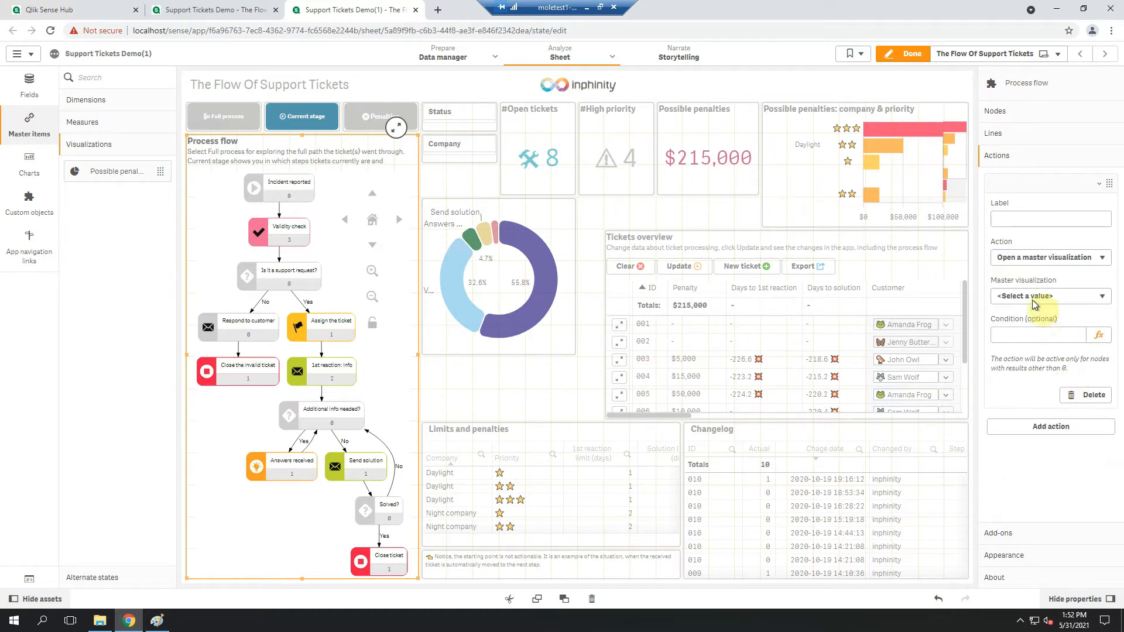
{"action": "left_click", "coordinate": [1032, 297]}
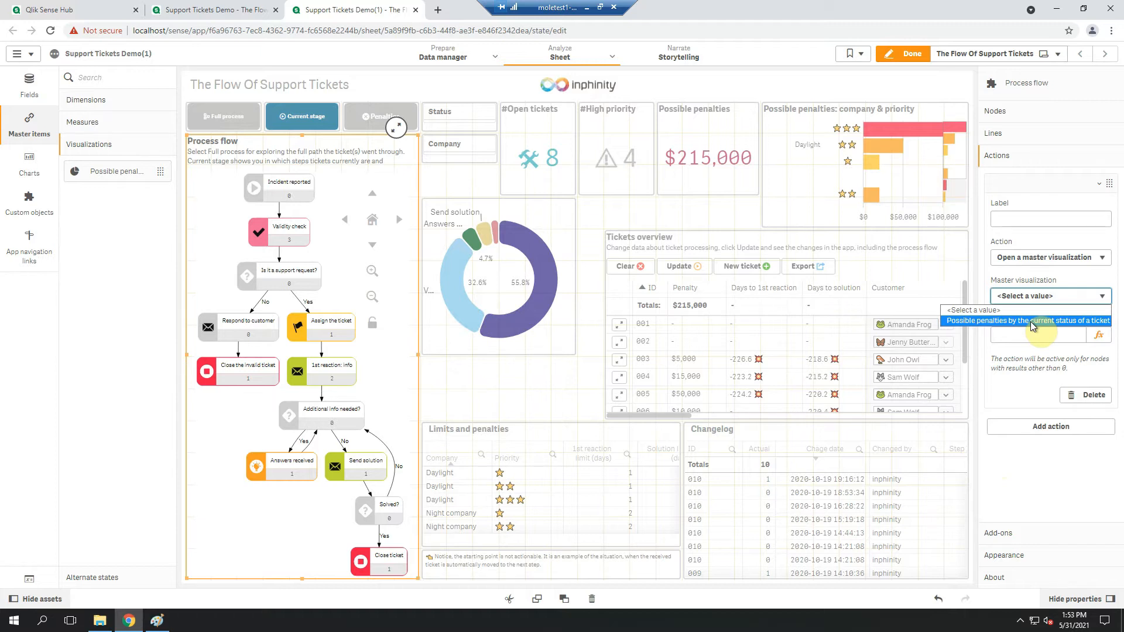
{"action": "left_click", "coordinate": [1030, 321]}
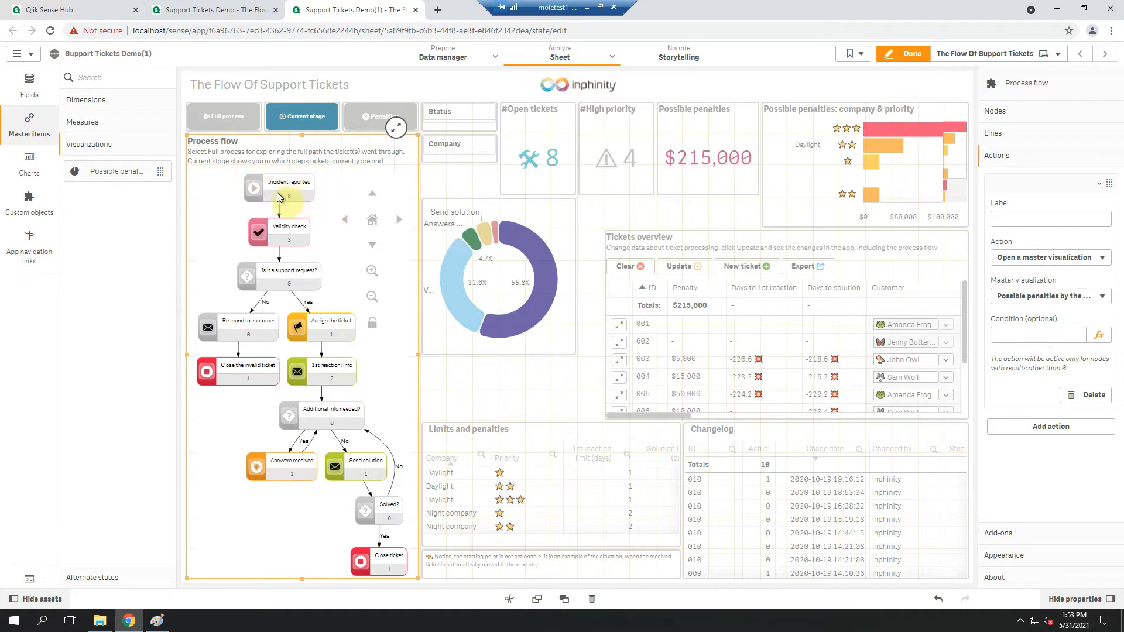
Set the action's condition to if(step_id=1,0,1) to exclude the Incident reported node
{"action": "mouse_move", "coordinate": [278, 198]}
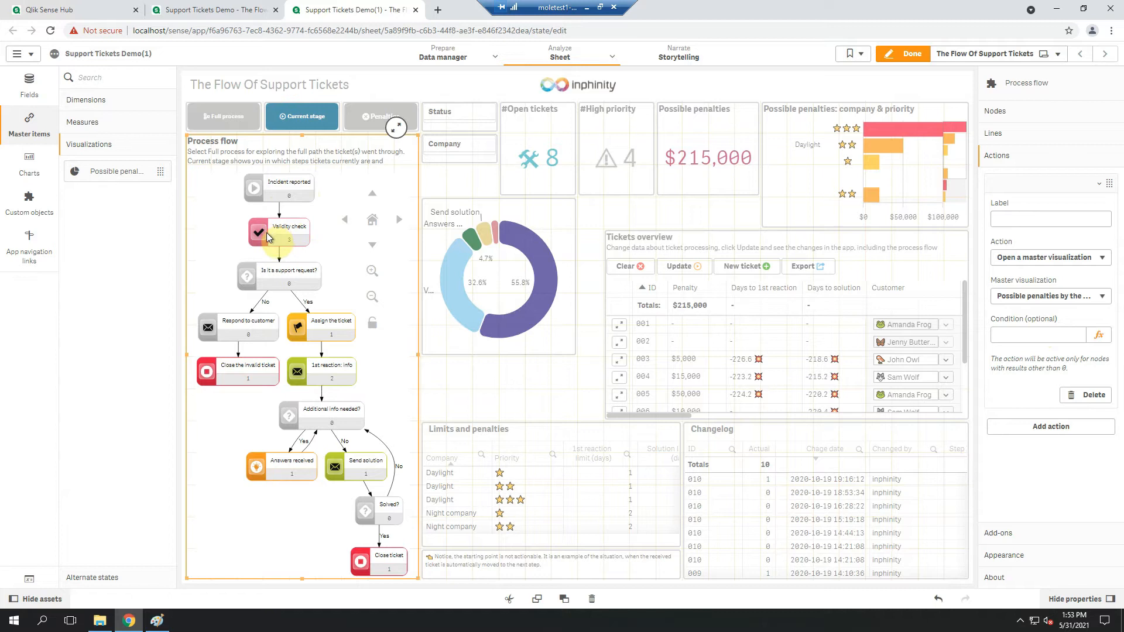
{"action": "left_click", "coordinate": [1022, 335]}
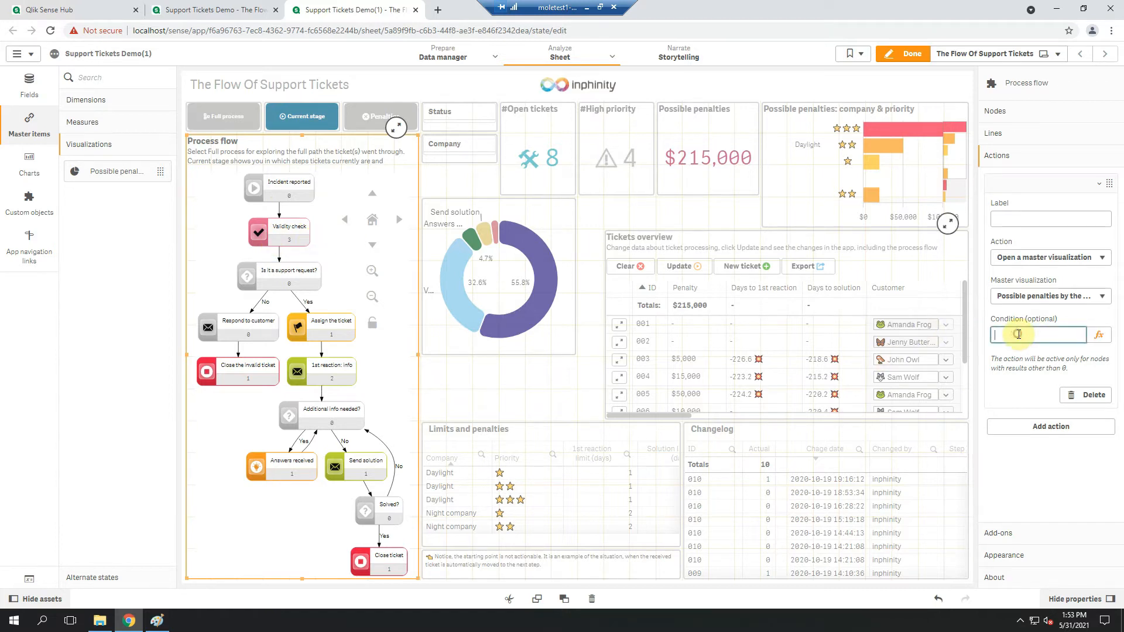
{"action": "type", "text": "if(step_id=1,0,1"}
Label the master visualization action "Pie chart" and finish editing the sheet
{"action": "left_click", "coordinate": [1029, 218]}
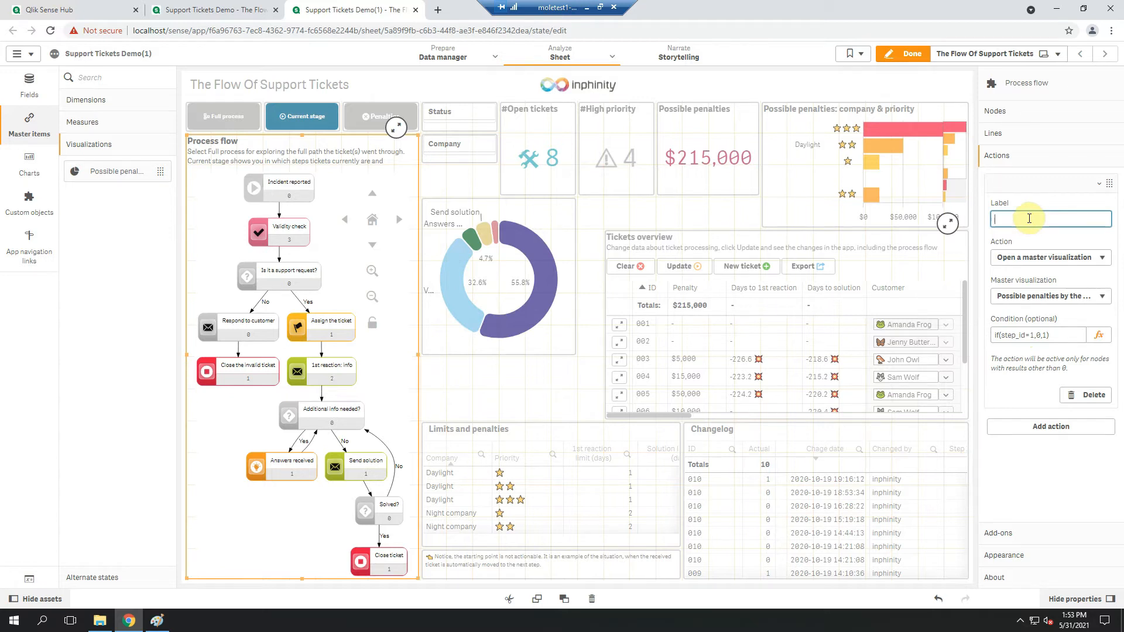
{"action": "key", "text": "Return"}
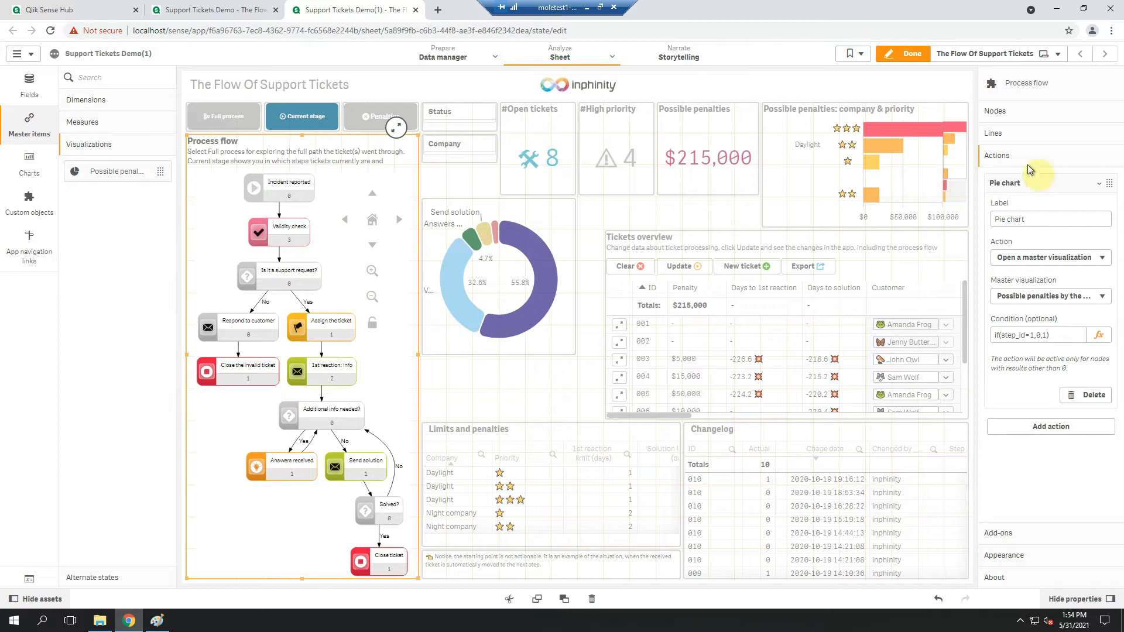
{"action": "left_click", "coordinate": [913, 55]}
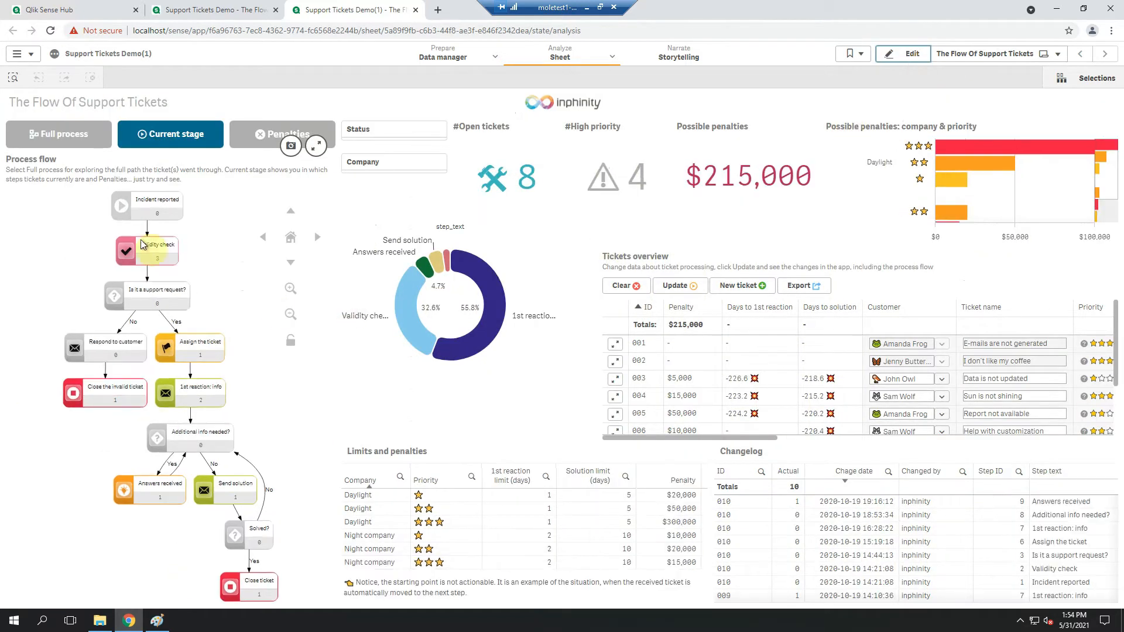
Test the action by opening the penalties pop-up from the Validity check and Send solution nodes, closing it each time
{"action": "left_click", "coordinate": [128, 259]}
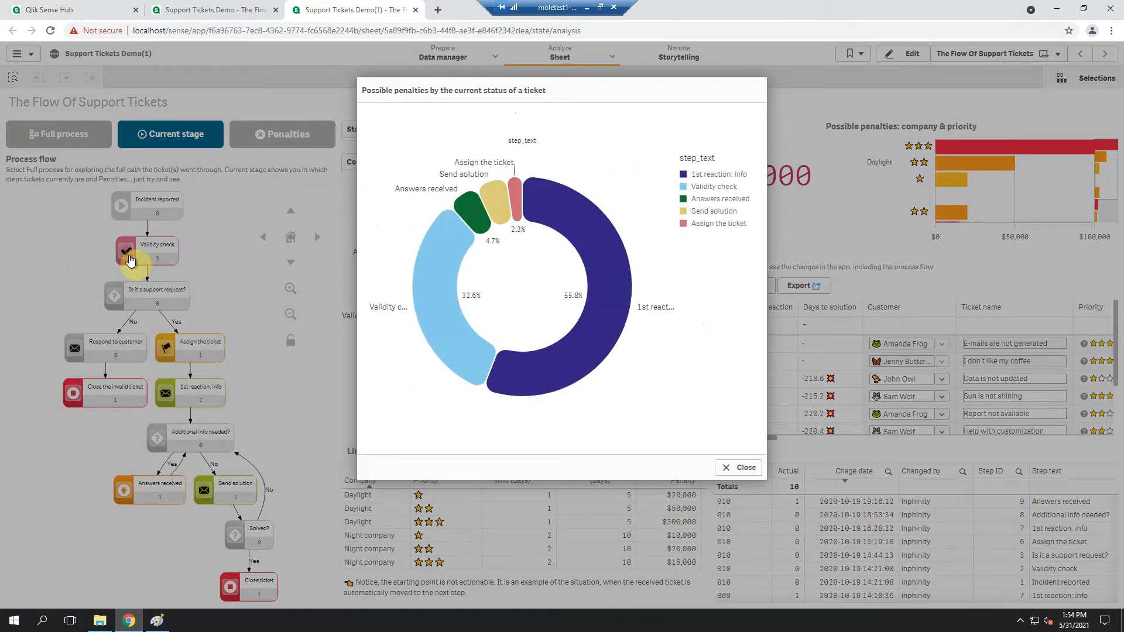
{"action": "left_click", "coordinate": [738, 467]}
{"action": "left_click", "coordinate": [210, 499]}
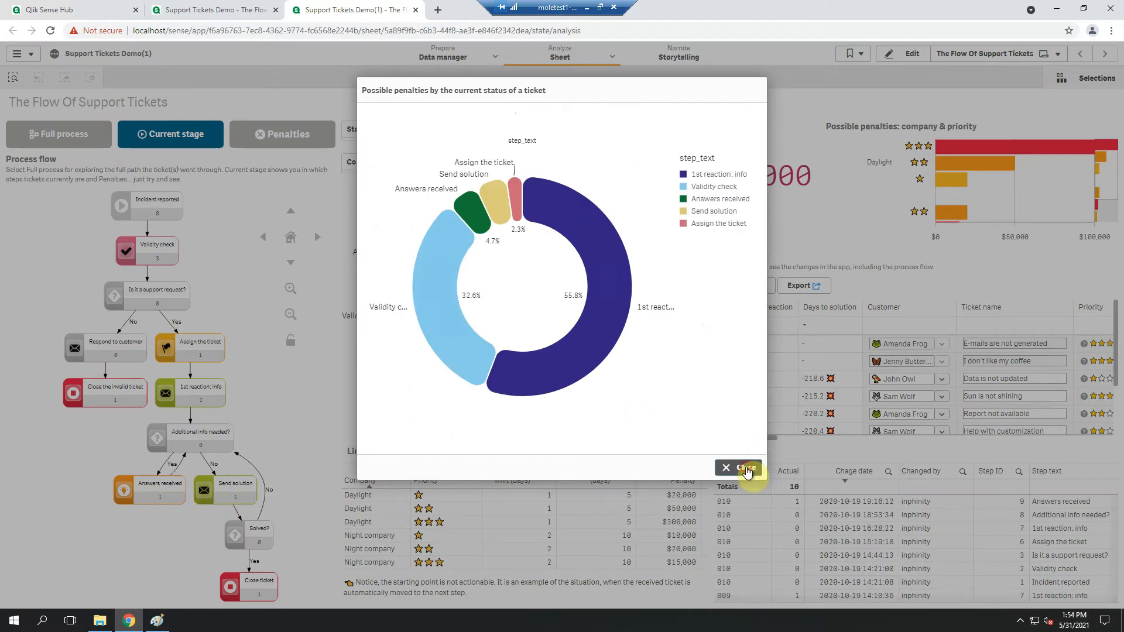
{"action": "left_click", "coordinate": [746, 467]}
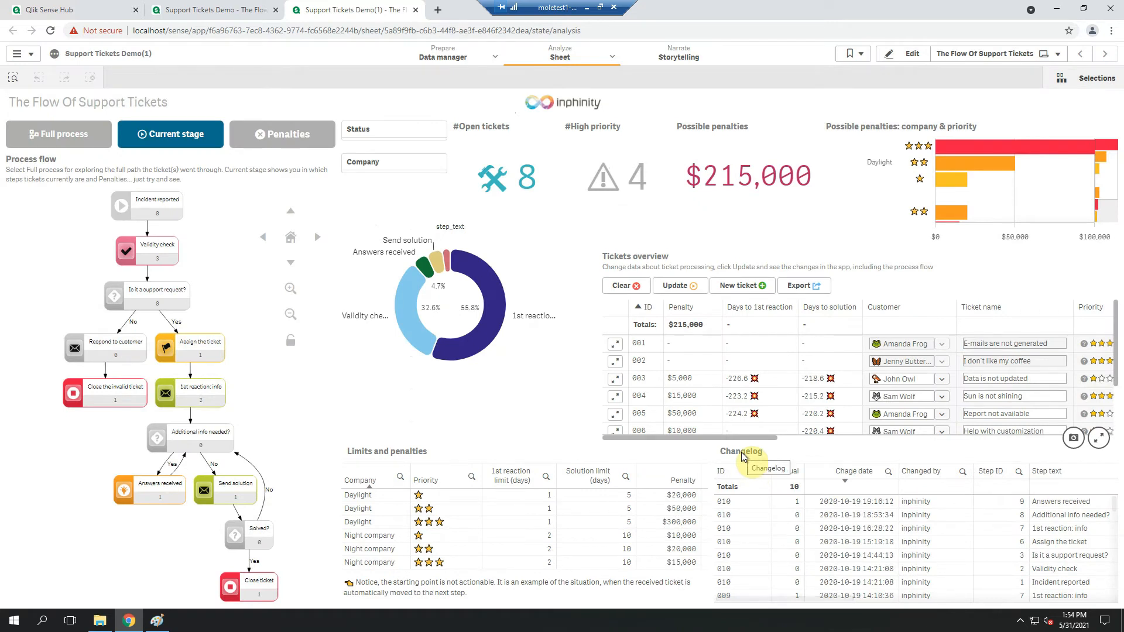
Resume editing the sheet and list the action types available for the Pie chart action
{"action": "left_click", "coordinate": [904, 56]}
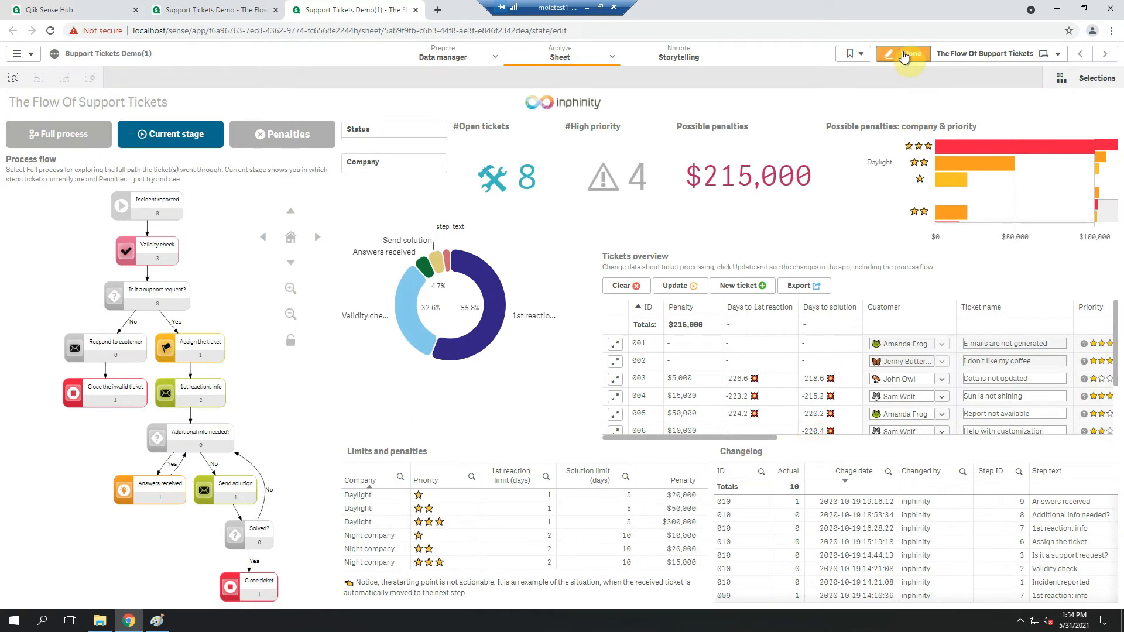
{"action": "left_click", "coordinate": [1035, 189]}
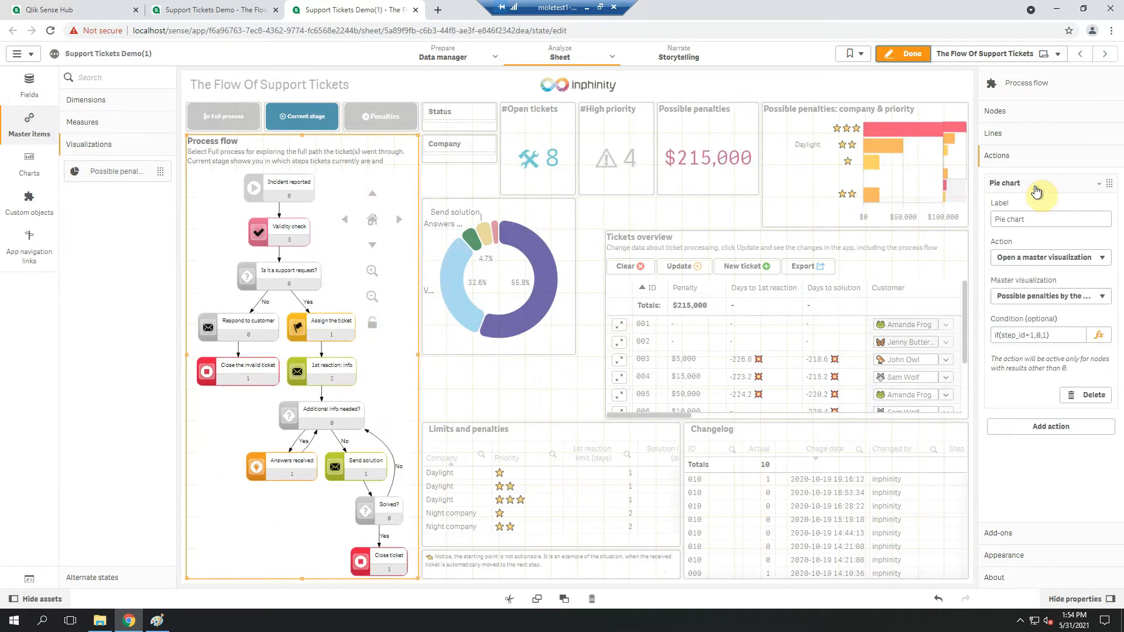
{"action": "left_click", "coordinate": [1028, 257]}
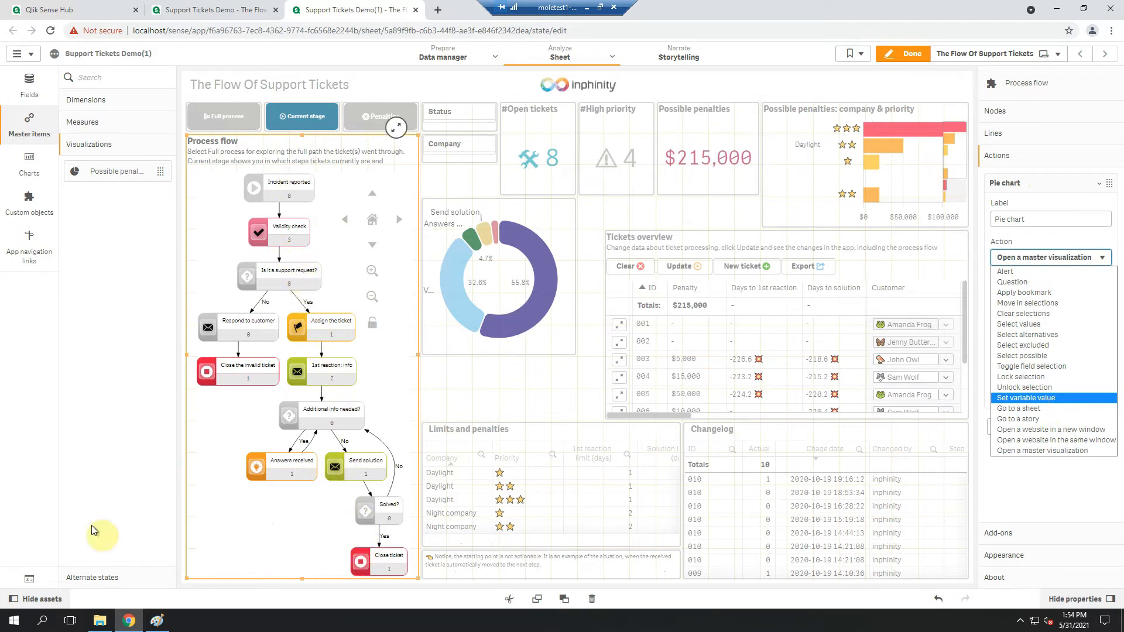
Create a new variable named v_step_id with the definition 2
{"action": "left_click", "coordinate": [29, 581]}
{"action": "left_click", "coordinate": [28, 580]}
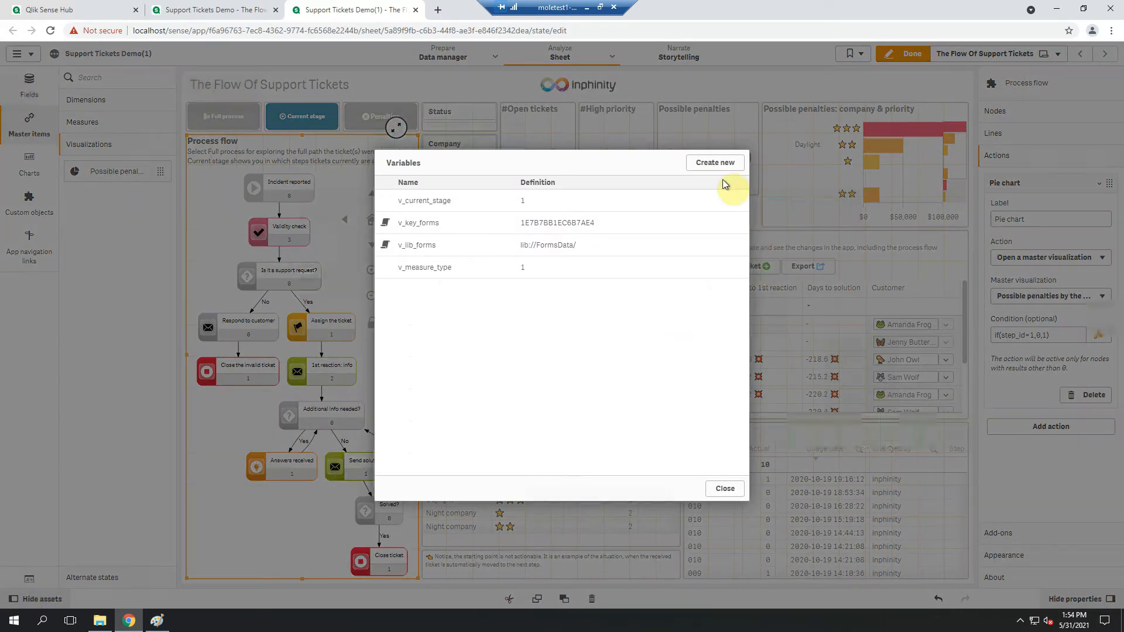
{"action": "left_click", "coordinate": [720, 168]}
{"action": "type", "text": "v"}
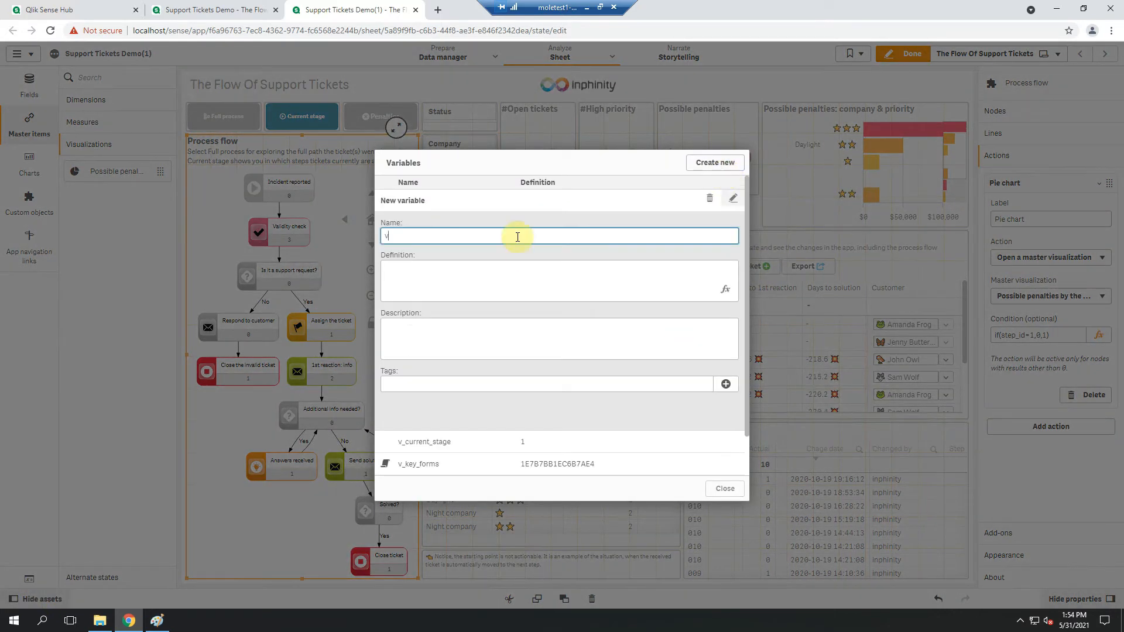
{"action": "type", "text": "_step_id"}
{"action": "left_click", "coordinate": [484, 274]}
{"action": "type", "text": "2"}
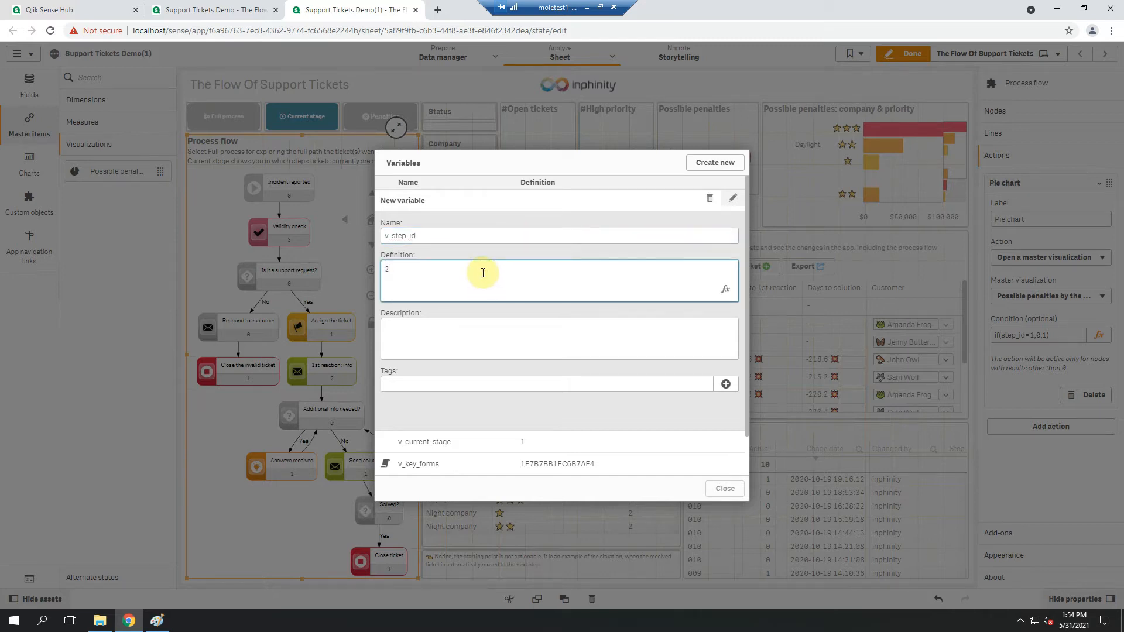
{"action": "left_click", "coordinate": [736, 201]}
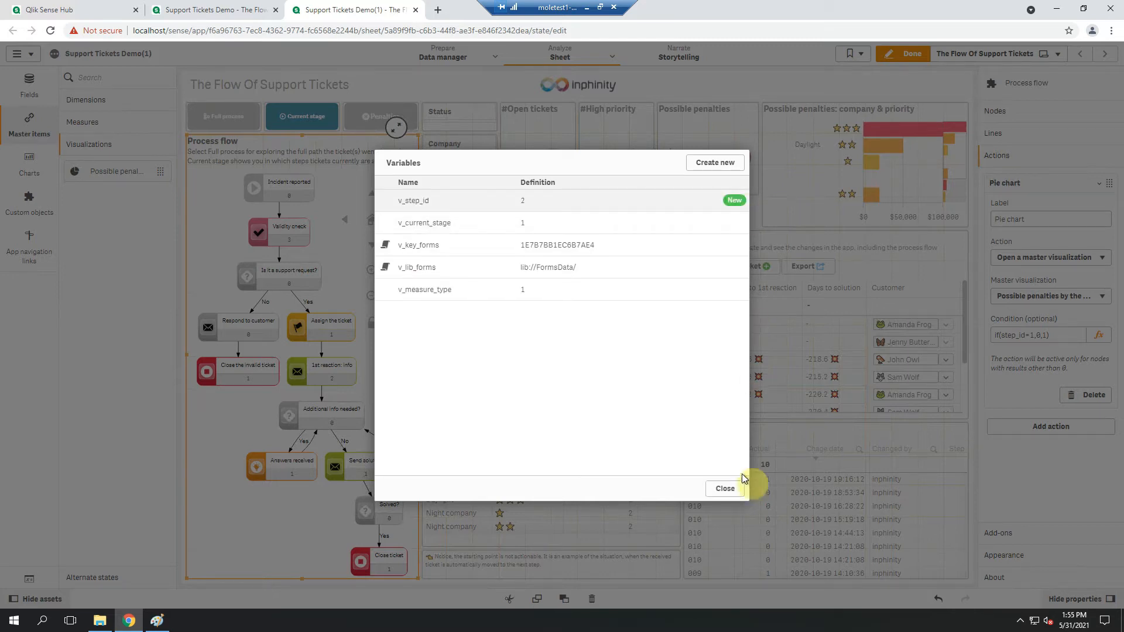
{"action": "left_click", "coordinate": [726, 488]}
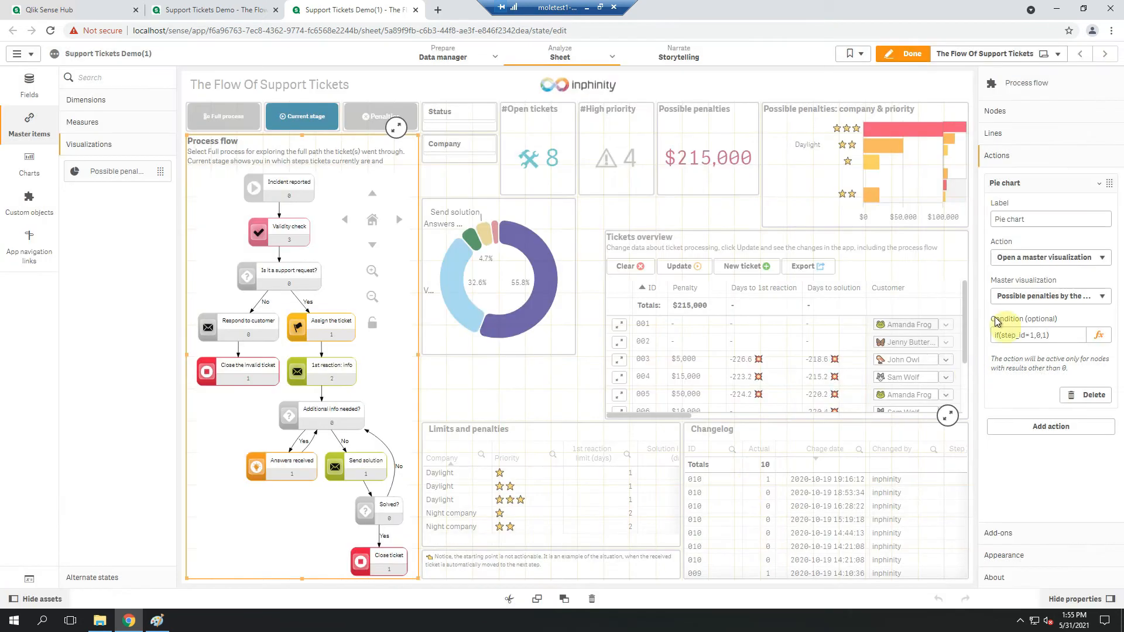
Add a second action to the Process flow and label it "Step ID"
{"action": "left_click", "coordinate": [1018, 187]}
{"action": "left_click", "coordinate": [1017, 211]}
{"action": "left_click", "coordinate": [1012, 246]}
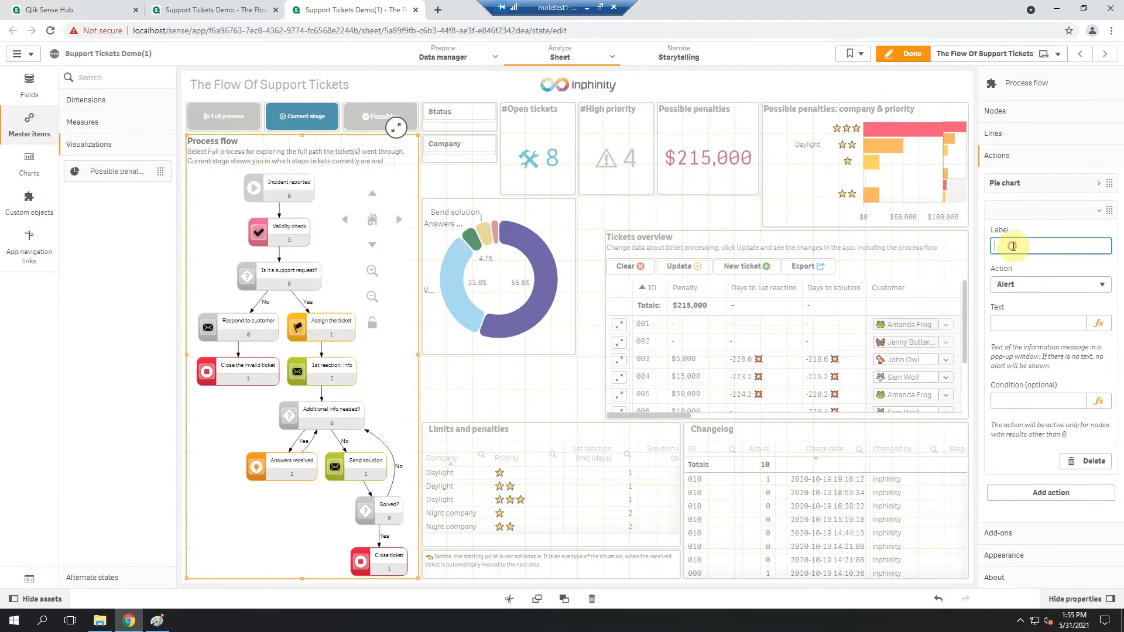
{"action": "type", "text": "Step ID"}
Make the Step ID action set the variable v_step_id to the value =step_id
{"action": "left_click", "coordinate": [1031, 284]}
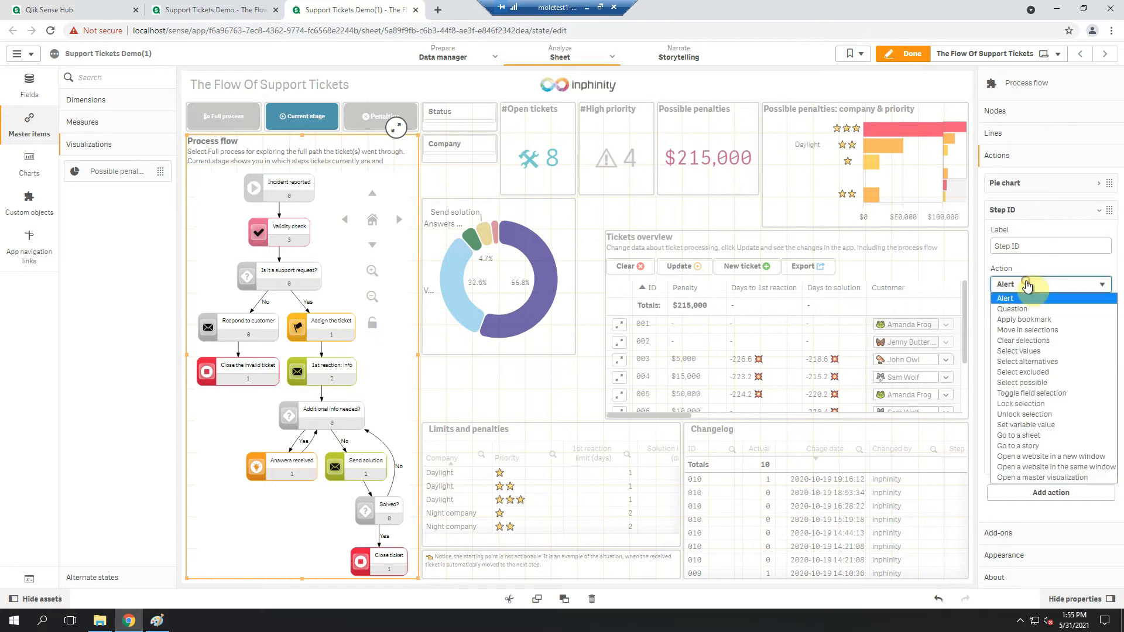
{"action": "left_click", "coordinate": [1058, 425]}
{"action": "left_click", "coordinate": [1093, 324]}
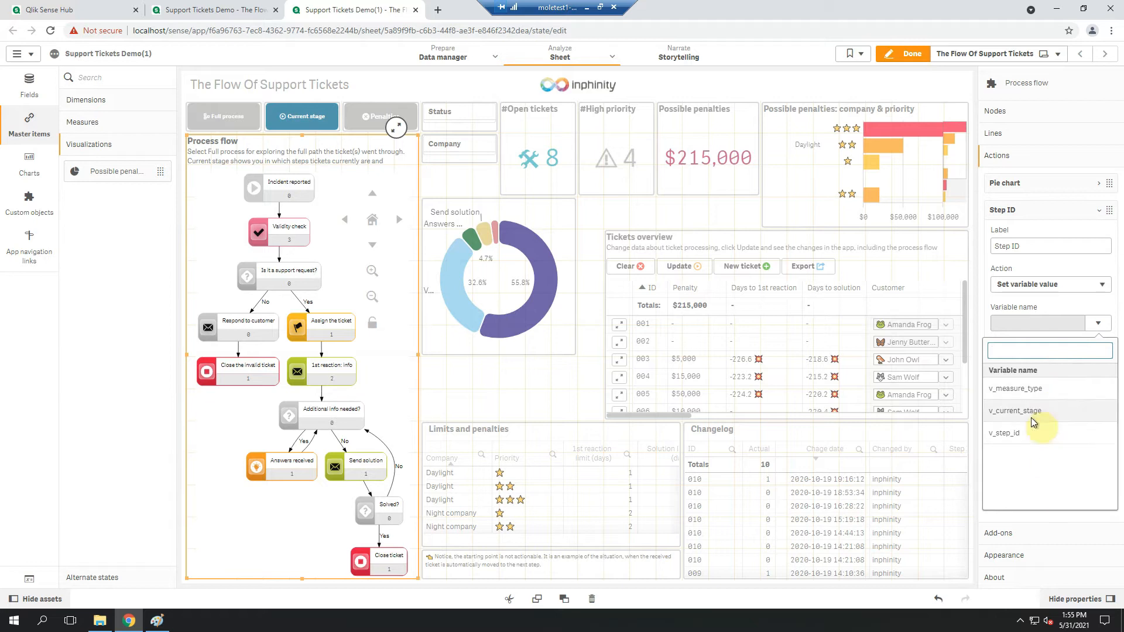
{"action": "left_click", "coordinate": [1033, 433]}
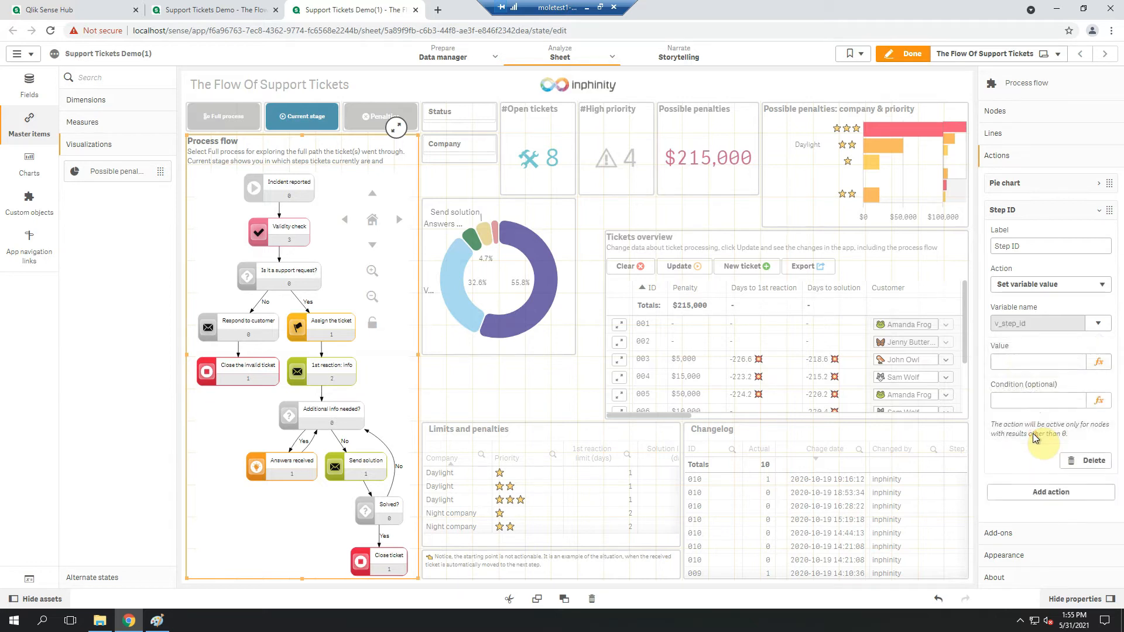
{"action": "left_click", "coordinate": [1017, 363]}
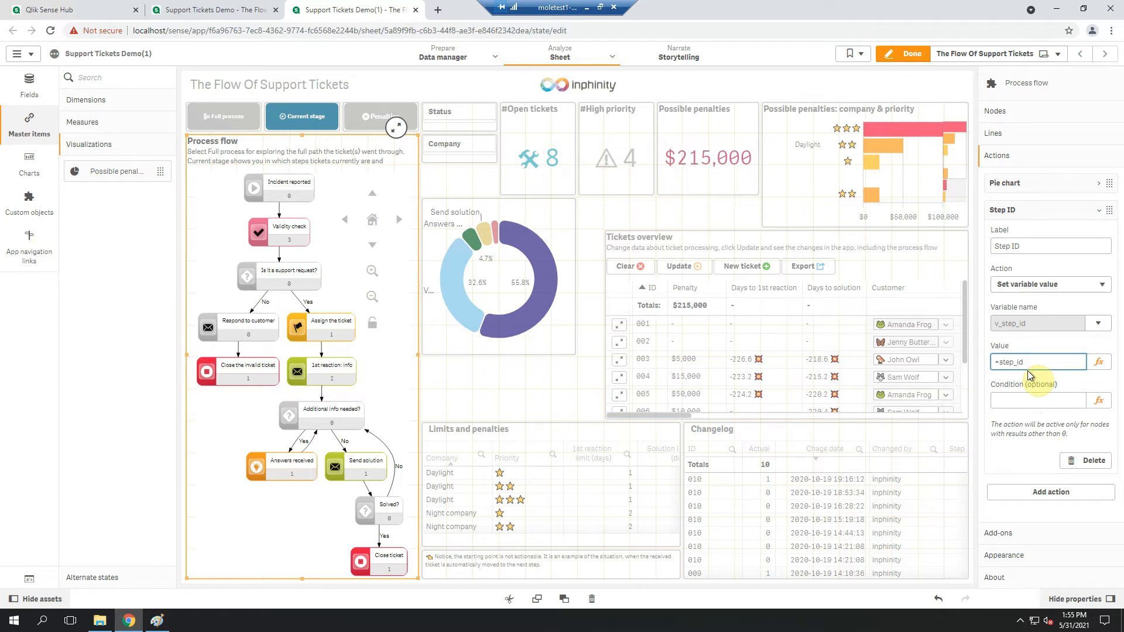
Check the Process flow's node ID setting and move the Step ID action ahead of the Pie chart action
{"action": "left_click", "coordinate": [1016, 112]}
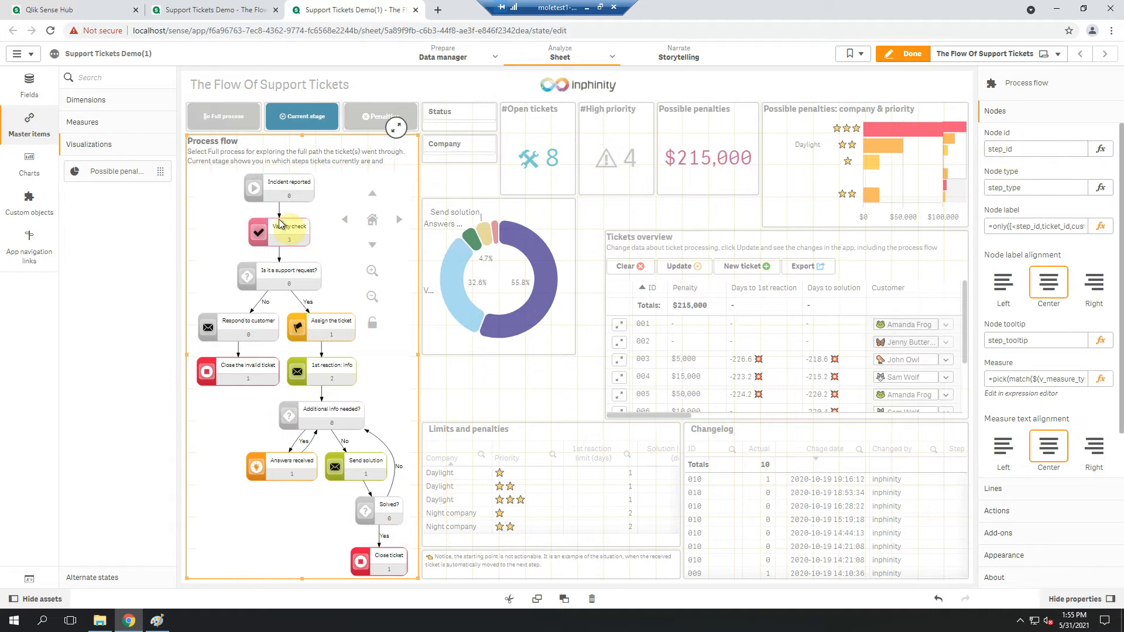
{"action": "left_click", "coordinate": [1027, 513]}
{"action": "left_click", "coordinate": [1018, 216]}
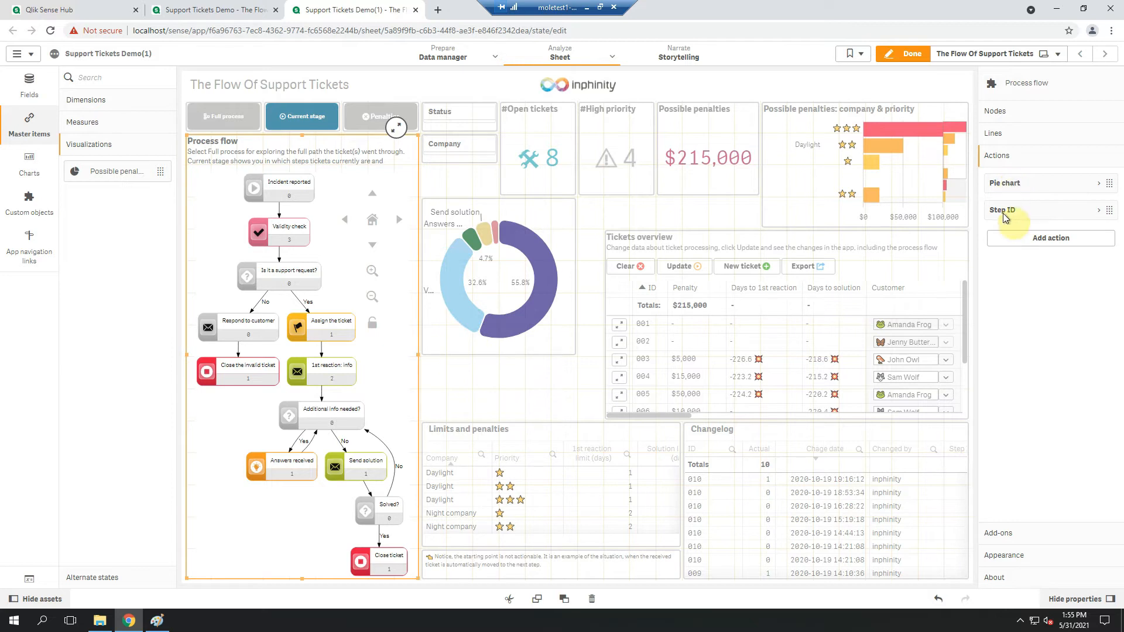
{"action": "left_click_drag", "start_coordinate": [1016, 222], "coordinate": [1024, 180]}
{"action": "left_click", "coordinate": [1032, 211]}
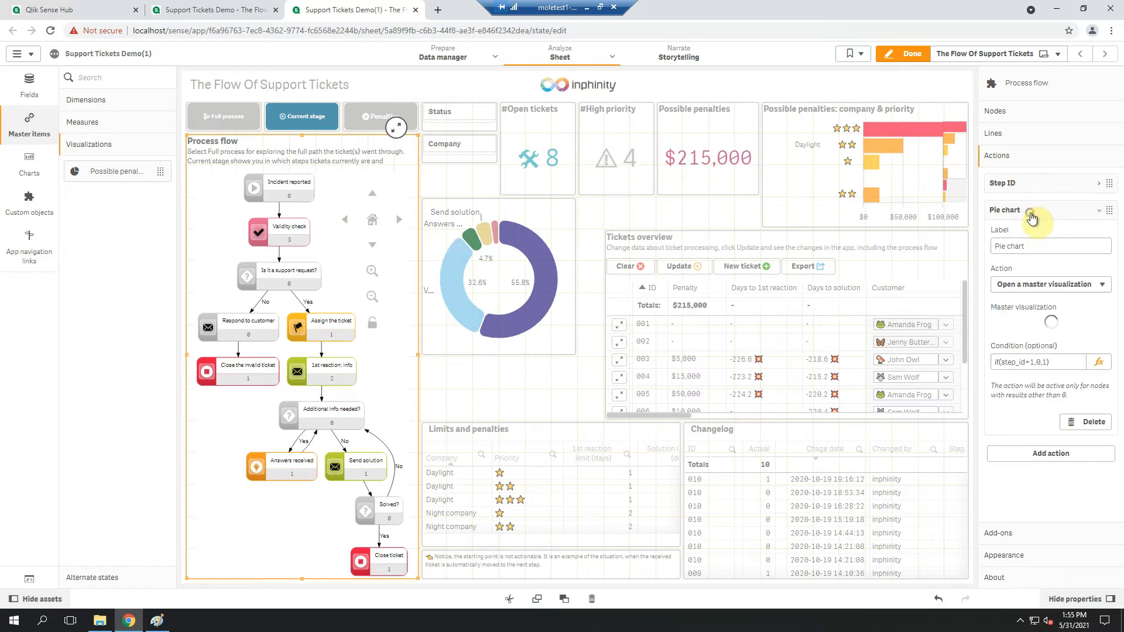
Open the master visualization "Possible penalties by the current status of a ticket" for editing
{"action": "right_click", "coordinate": [99, 181]}
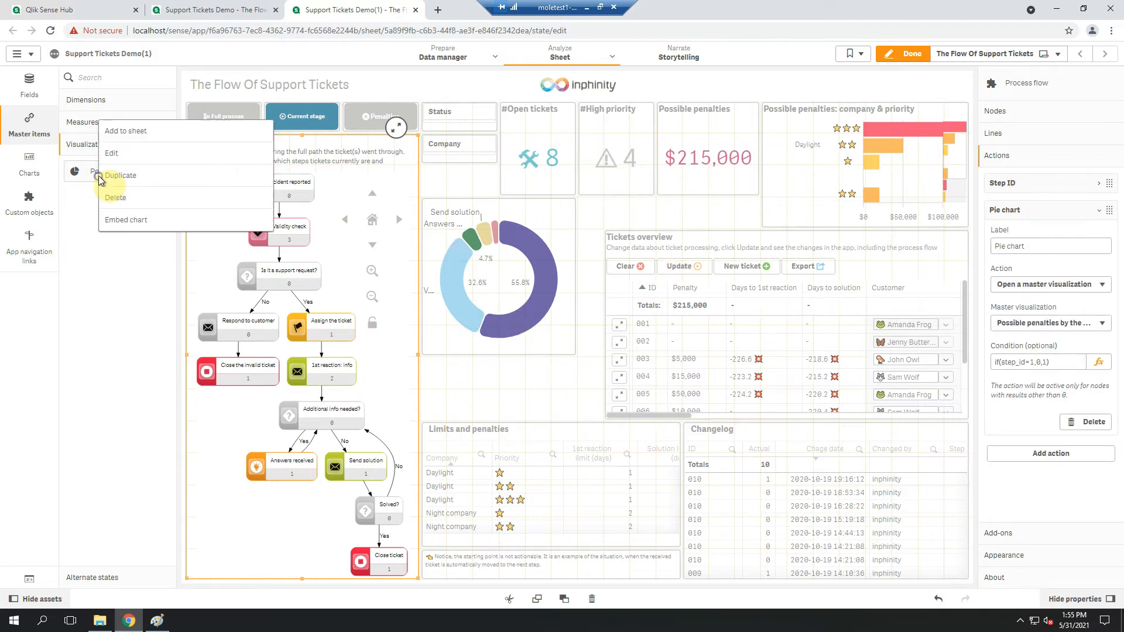
{"action": "left_click", "coordinate": [132, 155]}
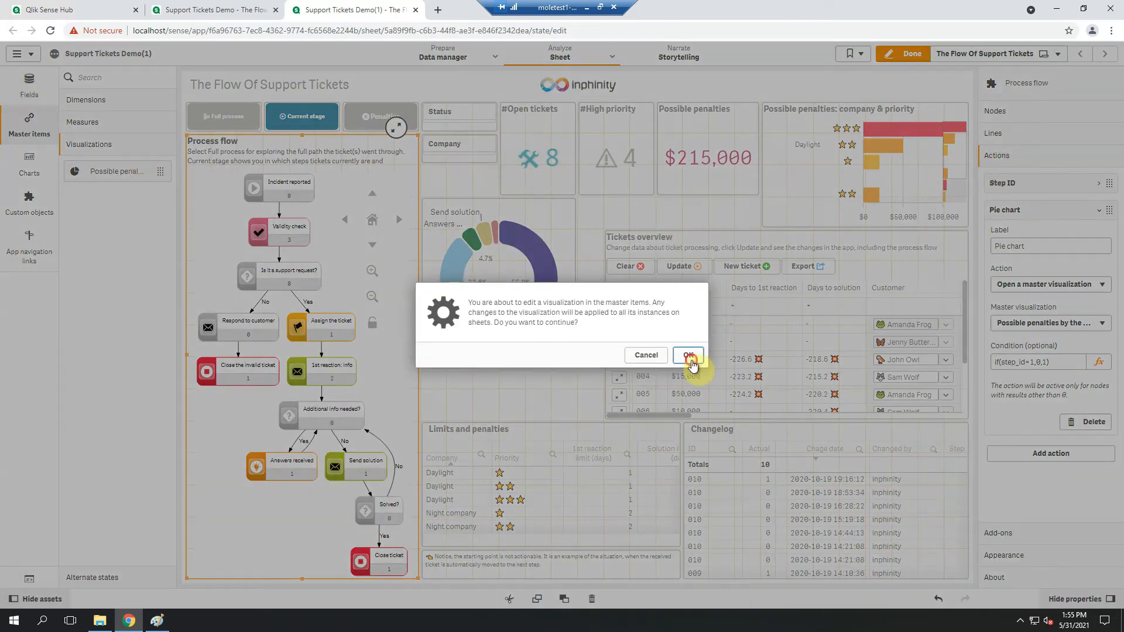
{"action": "left_click", "coordinate": [689, 358]}
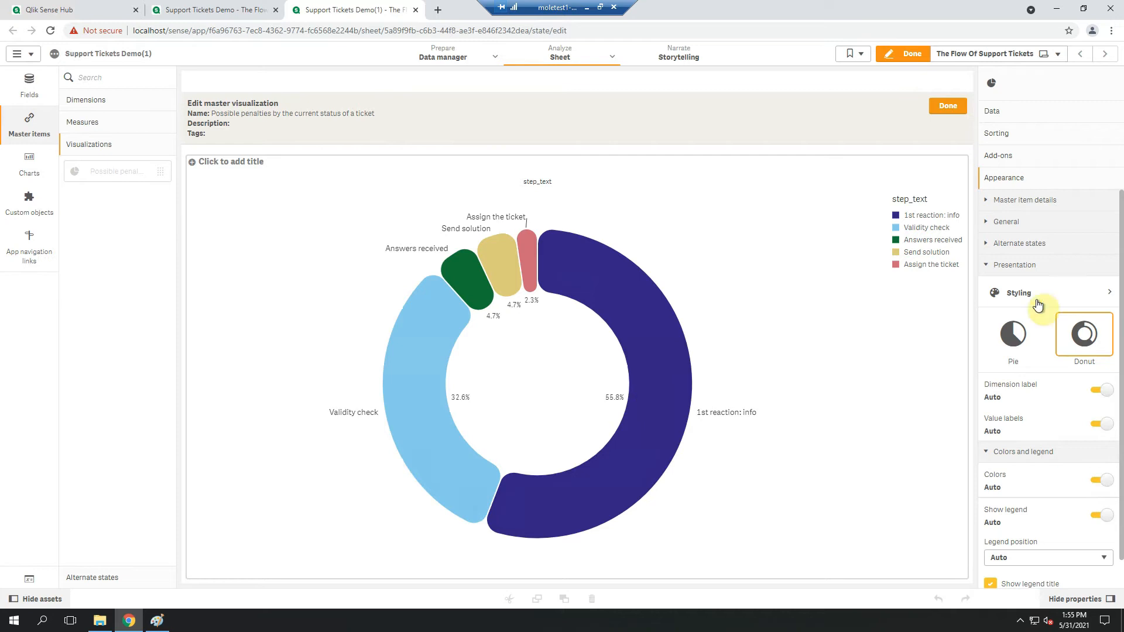
Switch the donut chart's colors from automatic to custom coloring by expression
{"action": "left_click", "coordinate": [1033, 267]}
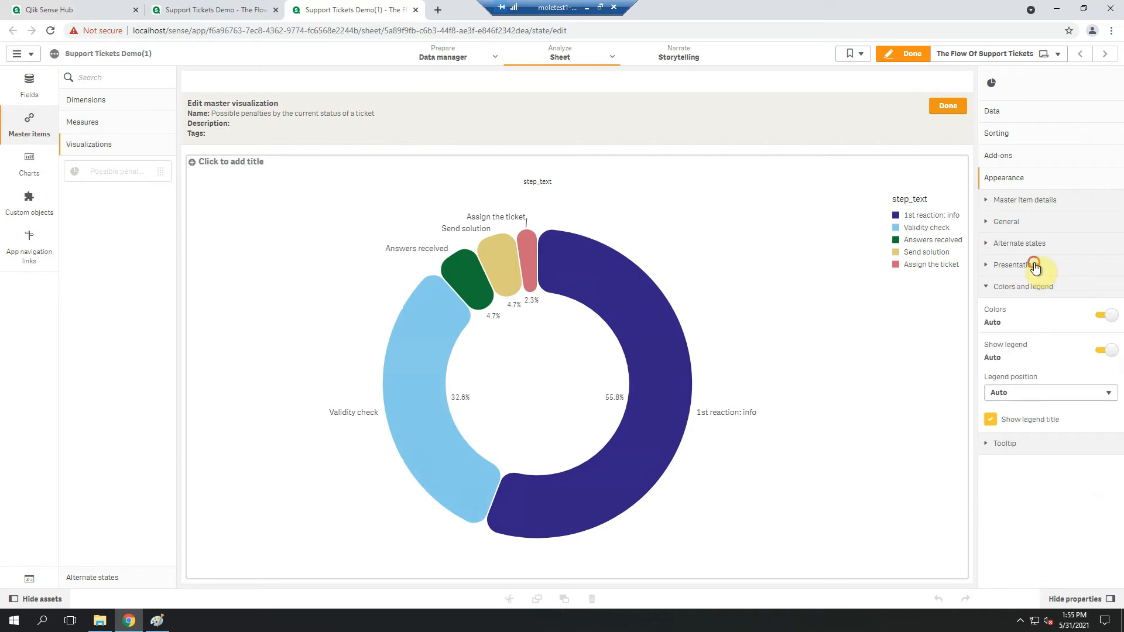
{"action": "left_click", "coordinate": [1113, 315]}
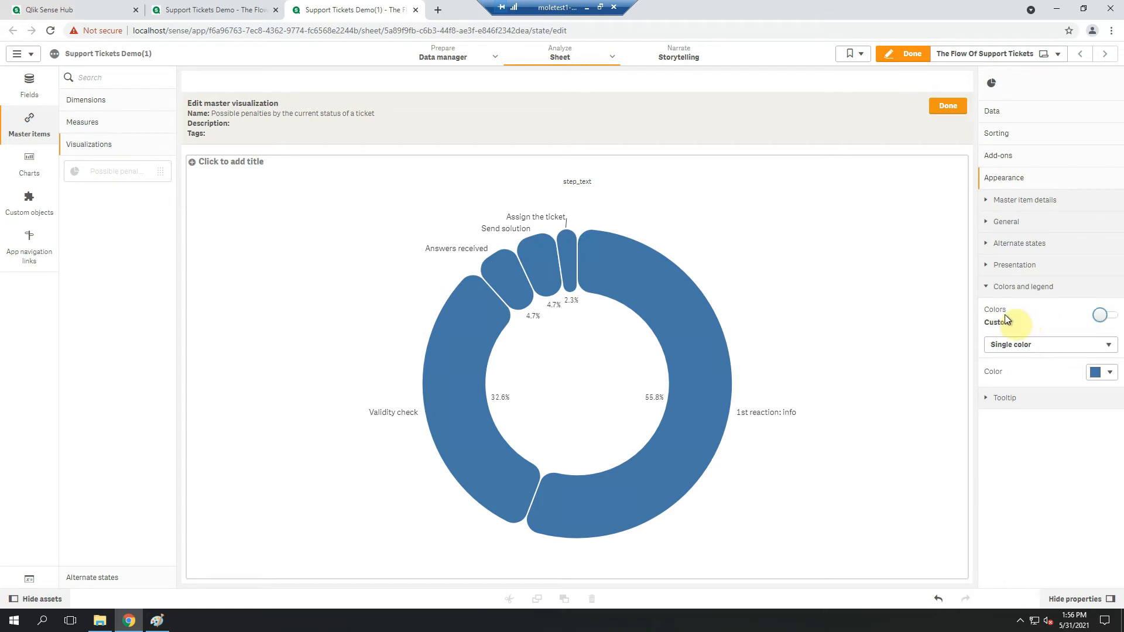
{"action": "left_click", "coordinate": [1017, 344]}
{"action": "left_click", "coordinate": [1021, 379]}
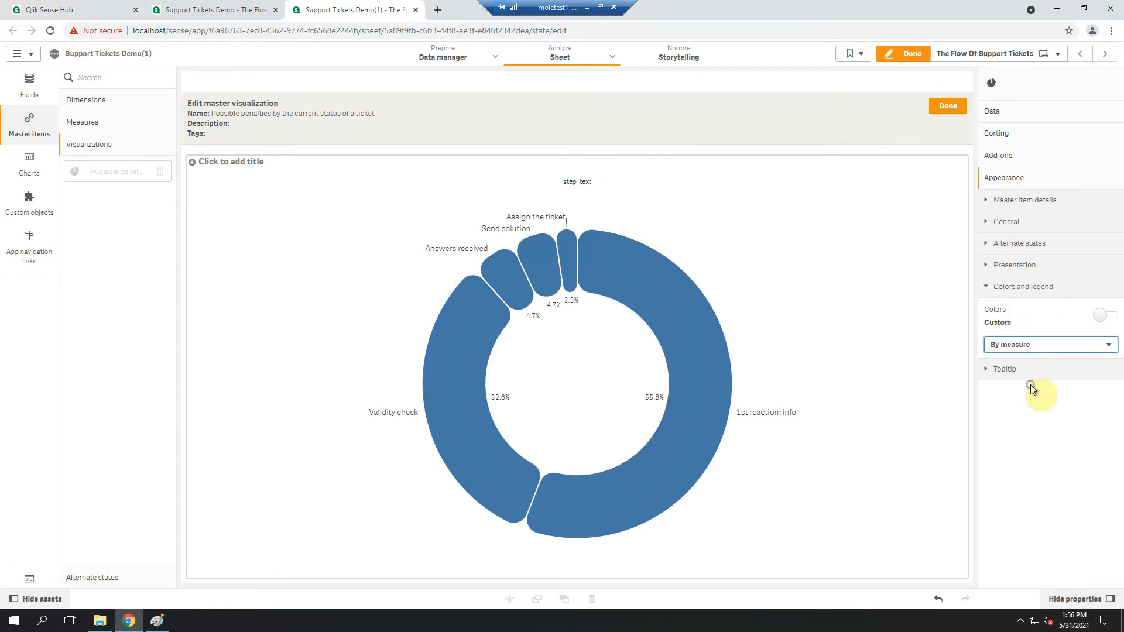
{"action": "left_click", "coordinate": [1021, 345]}
{"action": "left_click", "coordinate": [1026, 390]}
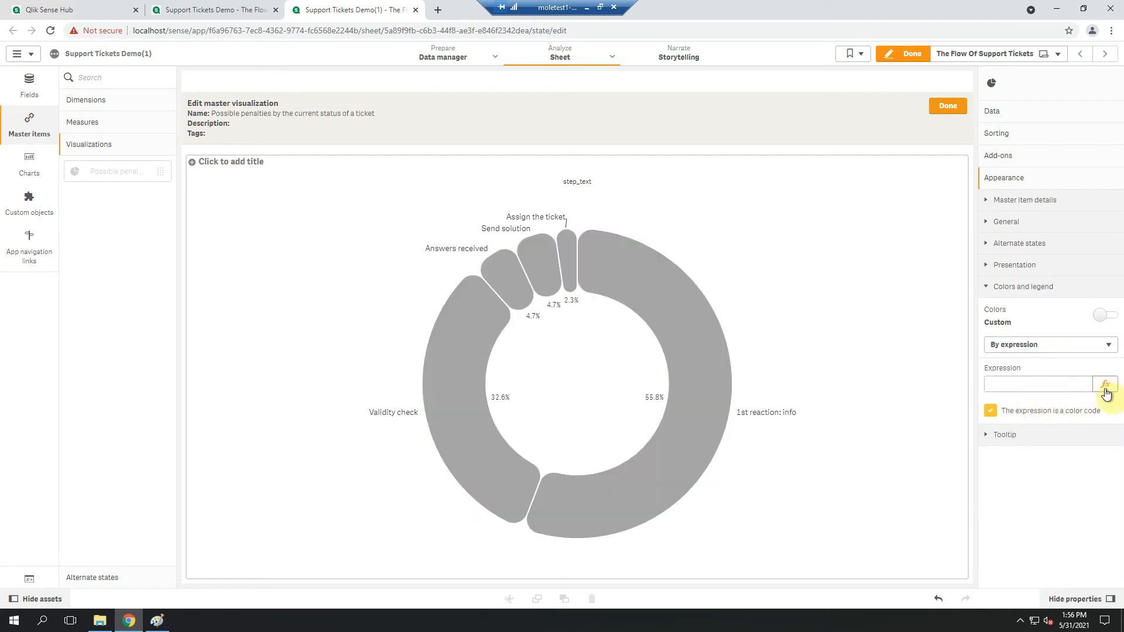
Paste a color expression matching step_text to the step picked by v_step_id (2 to 12) with color '#f8981d', enlarging the browser zoom to 150%
{"action": "left_click", "coordinate": [1105, 384]}
{"action": "left_click", "coordinate": [1111, 30]}
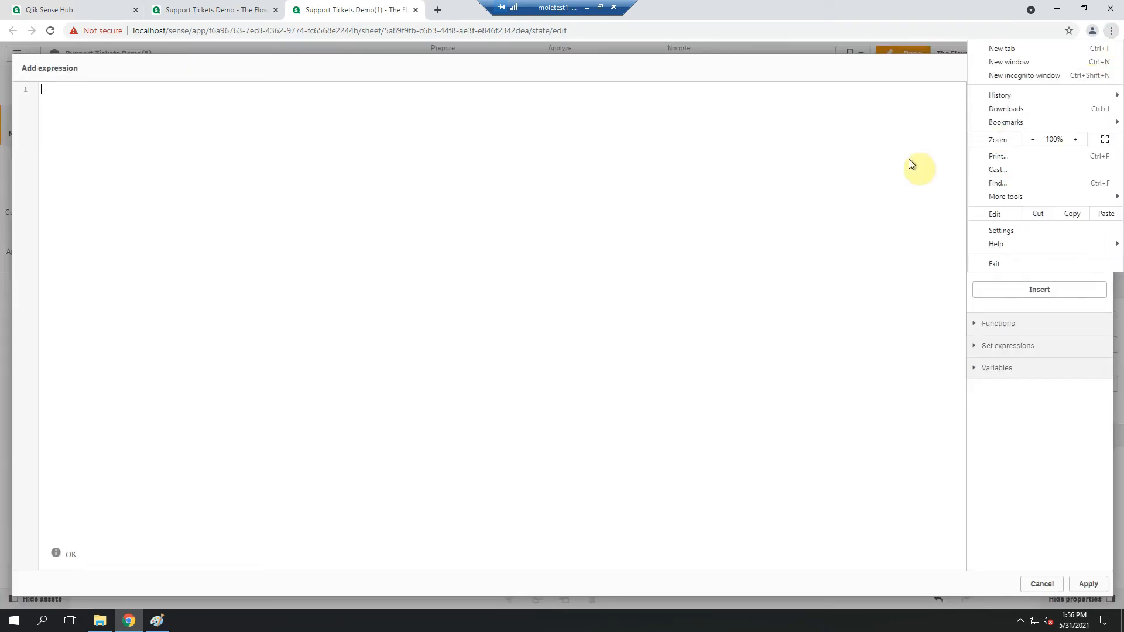
{"action": "left_click", "coordinate": [1076, 139]}
{"action": "left_click", "coordinate": [1076, 139]}
{"action": "left_click", "coordinate": [1076, 139]}
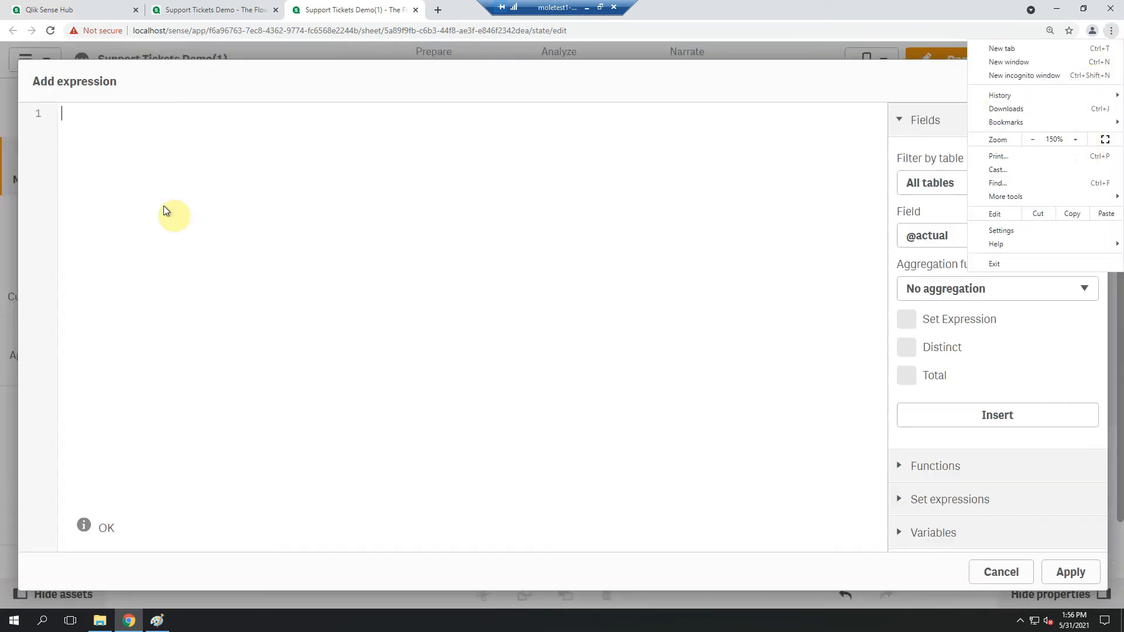
{"action": "left_click", "coordinate": [179, 150]}
{"action": "key", "text": "ctrl+v"}
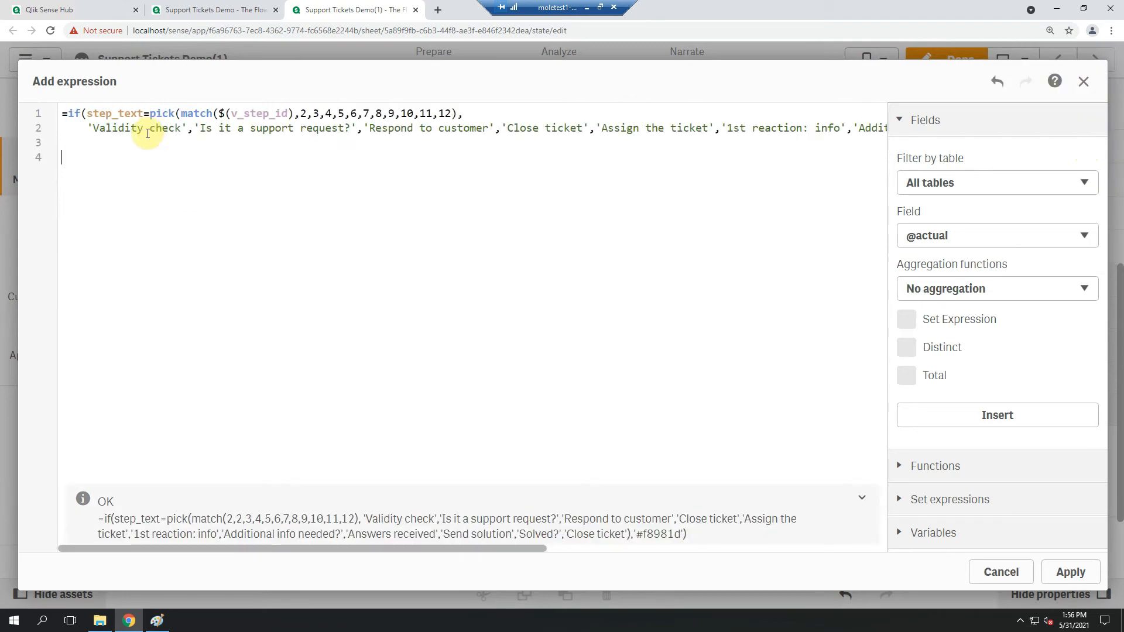
Break the step name list onto new lines before 'Assign the ticket' and 'Send solution', and apply the color expression
{"action": "left_click", "coordinate": [593, 129]}
{"action": "key", "text": "Return"}
{"action": "left_click", "coordinate": [624, 143]}
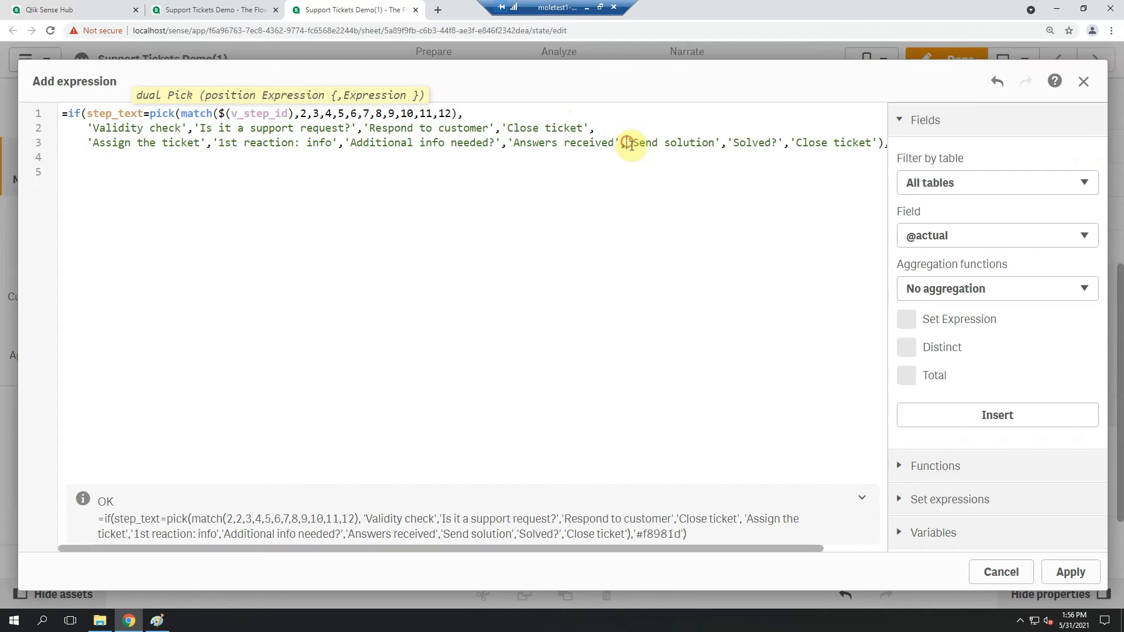
{"action": "key", "text": "Return"}
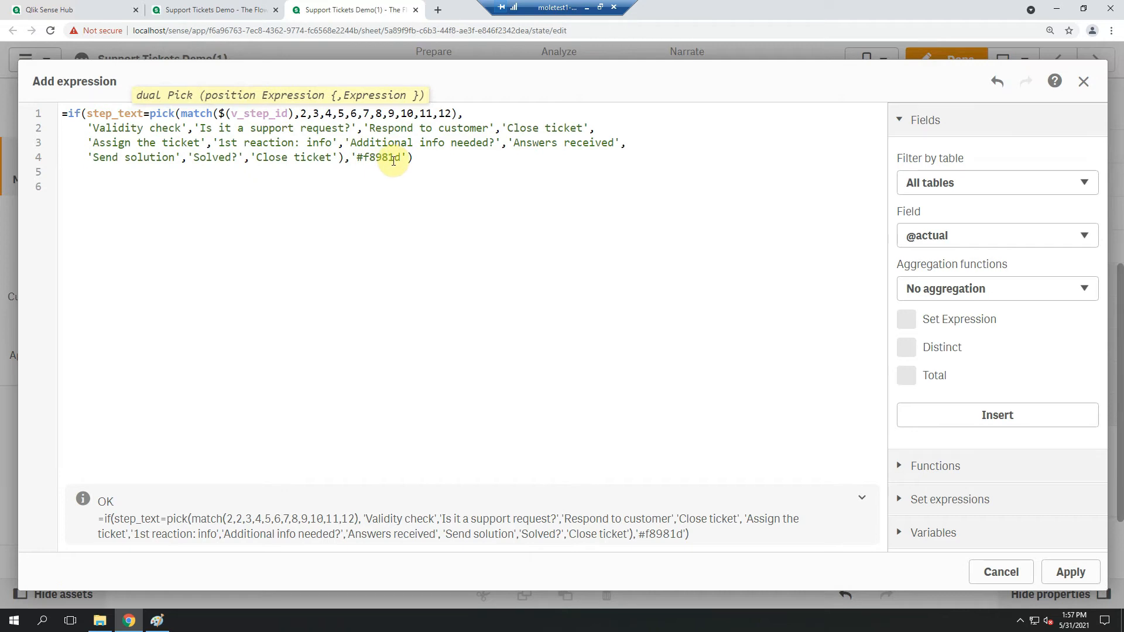
{"action": "left_click", "coordinate": [1071, 572]}
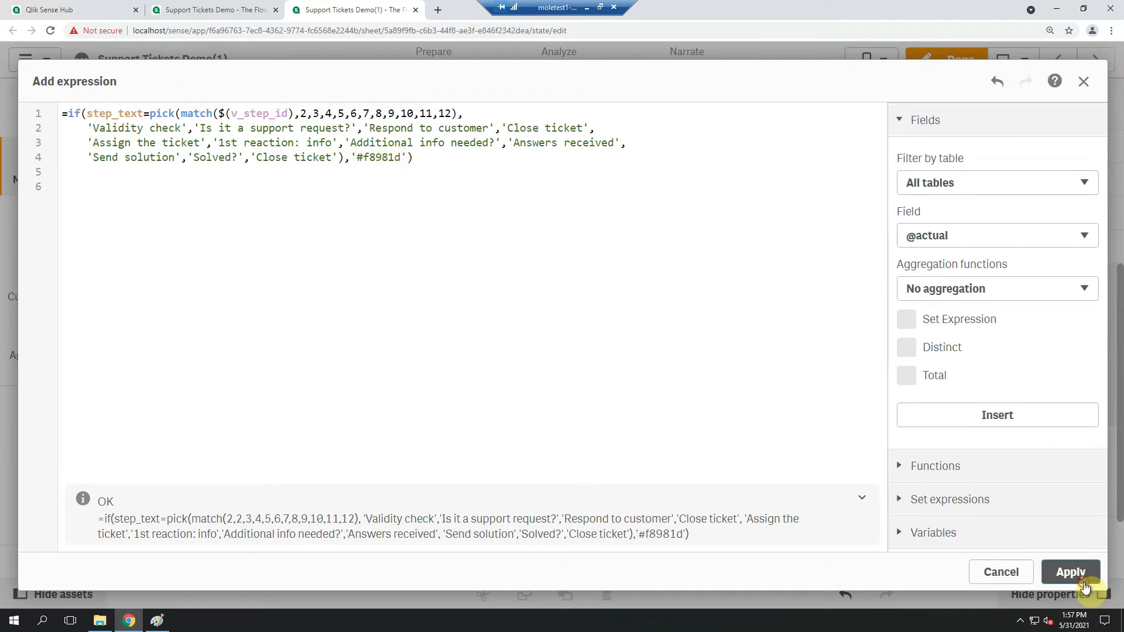
Finish editing the donut master visualization and leave the sheet's edit mode
{"action": "left_click", "coordinate": [1111, 31]}
{"action": "left_click", "coordinate": [1036, 141]}
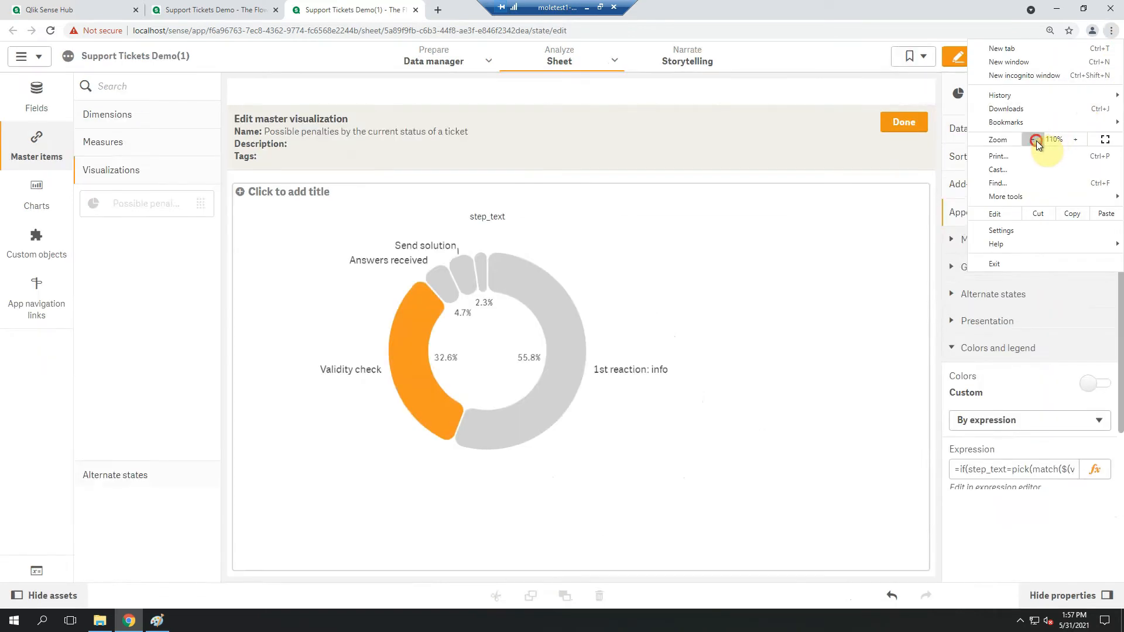
{"action": "left_click", "coordinate": [1036, 141]}
{"action": "left_click", "coordinate": [1036, 141]}
{"action": "left_click", "coordinate": [948, 107]}
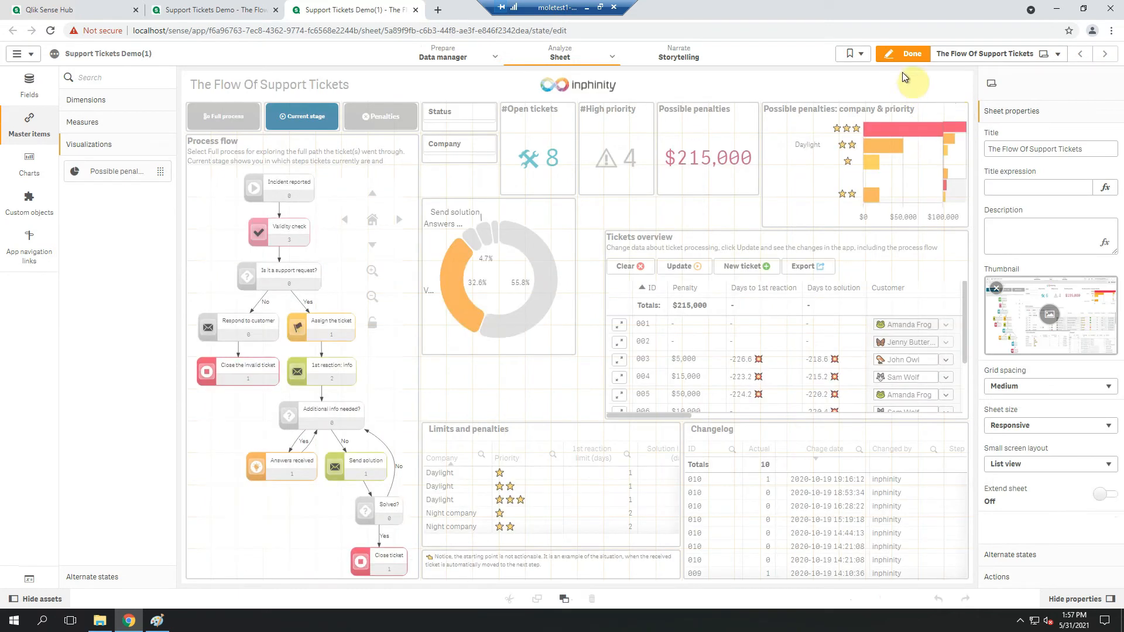
{"action": "left_click", "coordinate": [909, 54]}
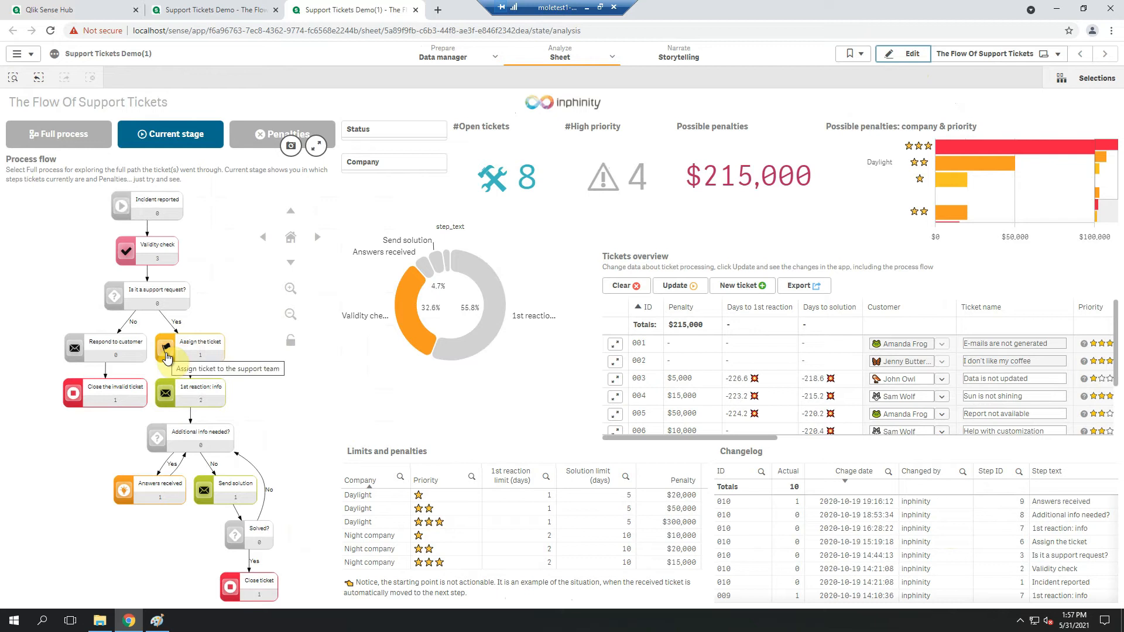
Test the penalties pop-up from the 'Assign the ticket' and 'Send solution' nodes, closing it each time
{"action": "left_click", "coordinate": [167, 358]}
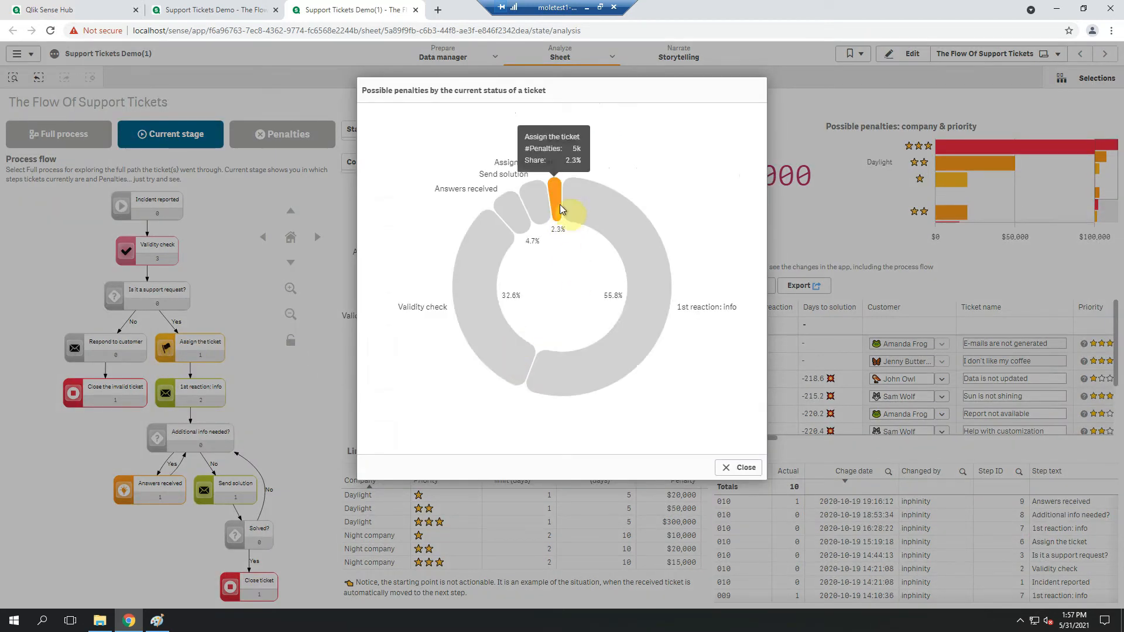
{"action": "left_click", "coordinate": [739, 467]}
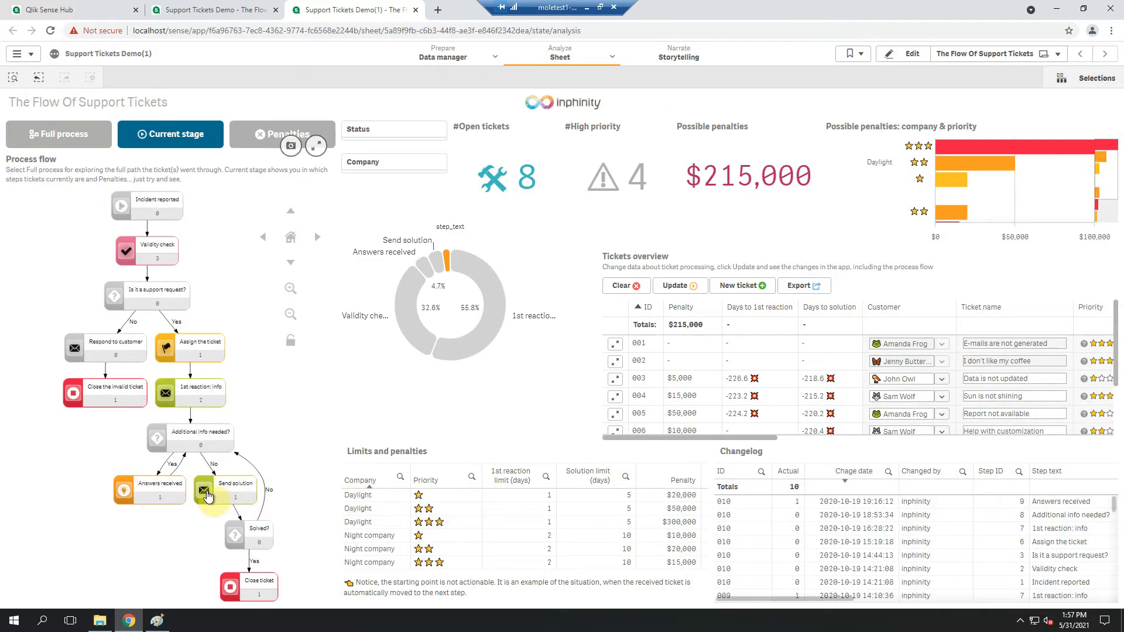
{"action": "left_click", "coordinate": [203, 496]}
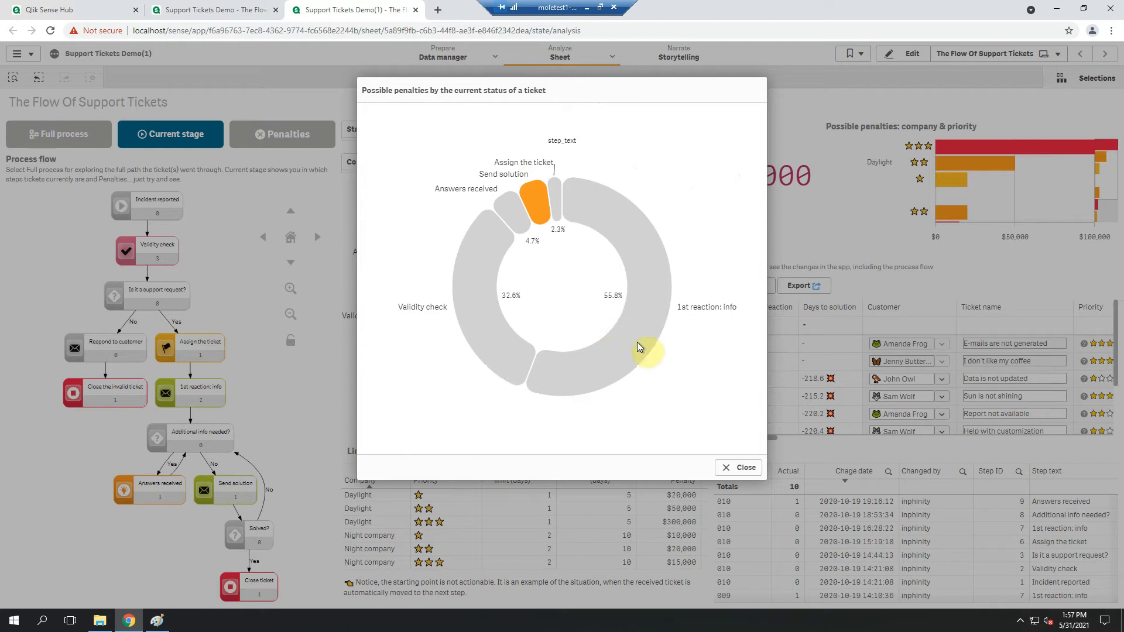
{"action": "left_click", "coordinate": [738, 468]}
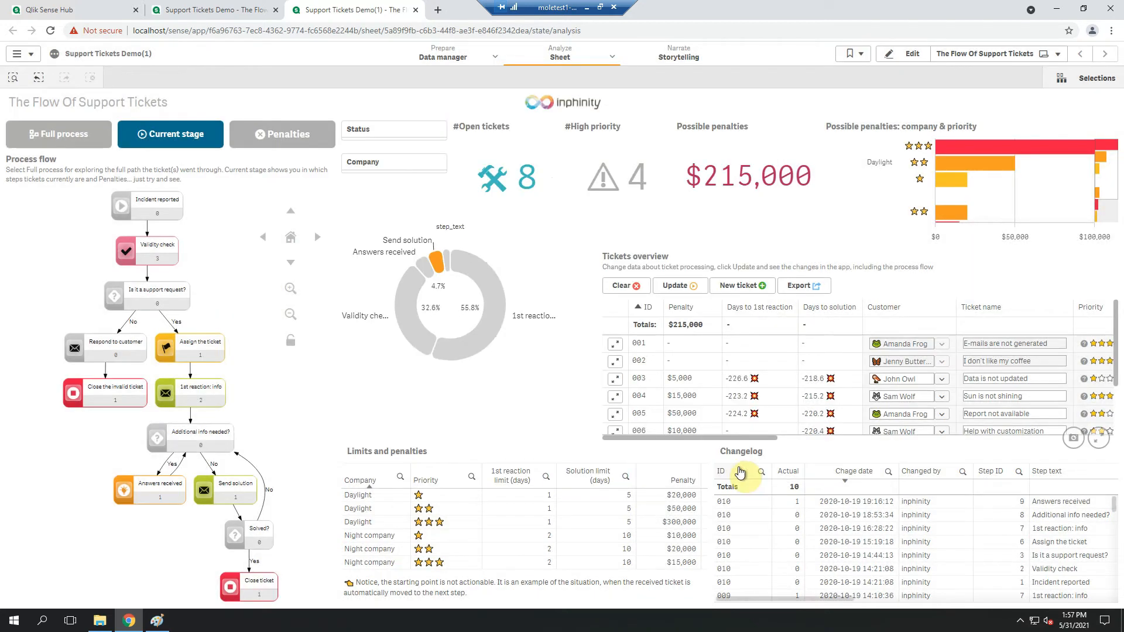
Return to editing the sheet, delete the penalties donut chart and place a copy of the #Open tickets KPI in its space
{"action": "left_click", "coordinate": [911, 54]}
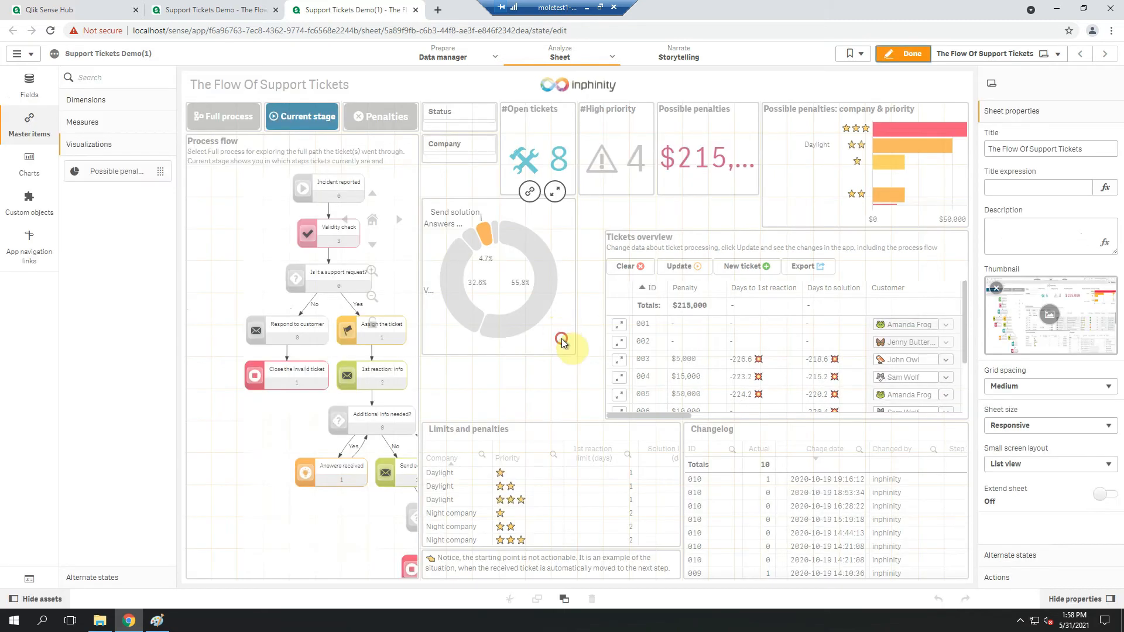
{"action": "left_click", "coordinate": [519, 340]}
{"action": "key", "text": "Delete"}
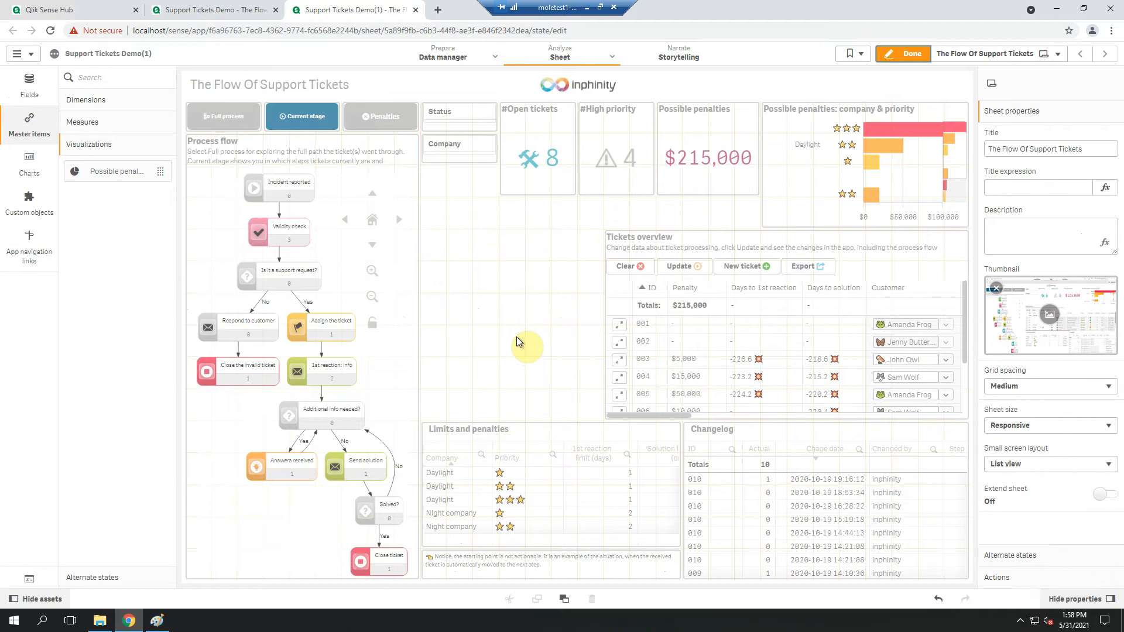
{"action": "left_click", "coordinate": [537, 185]}
{"action": "left_click", "coordinate": [533, 245]}
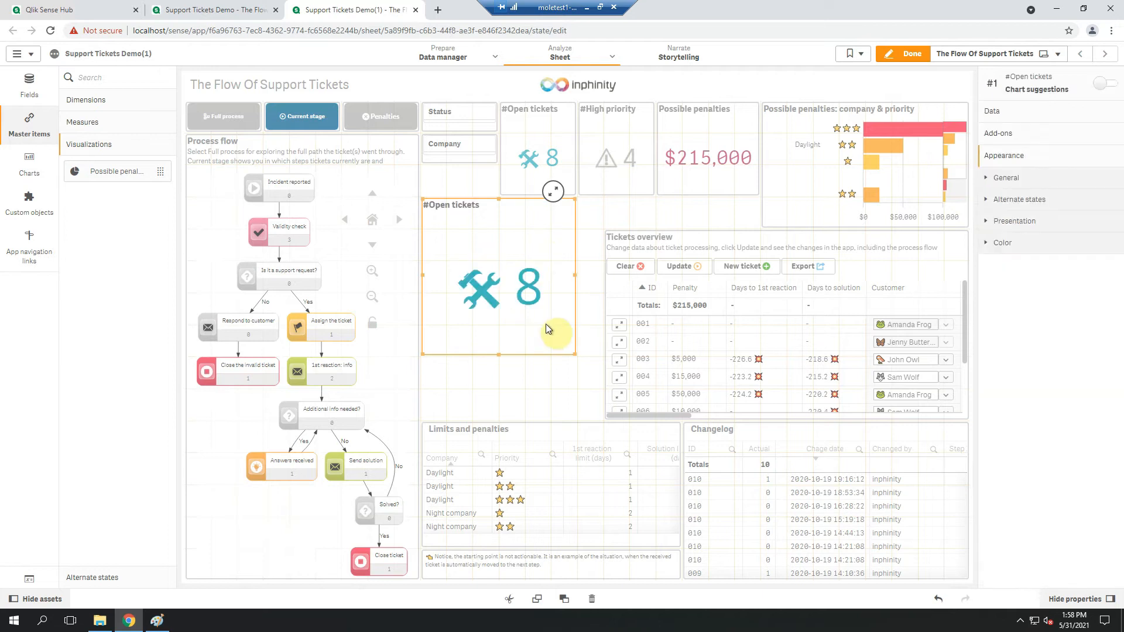
{"action": "left_click", "coordinate": [994, 119]}
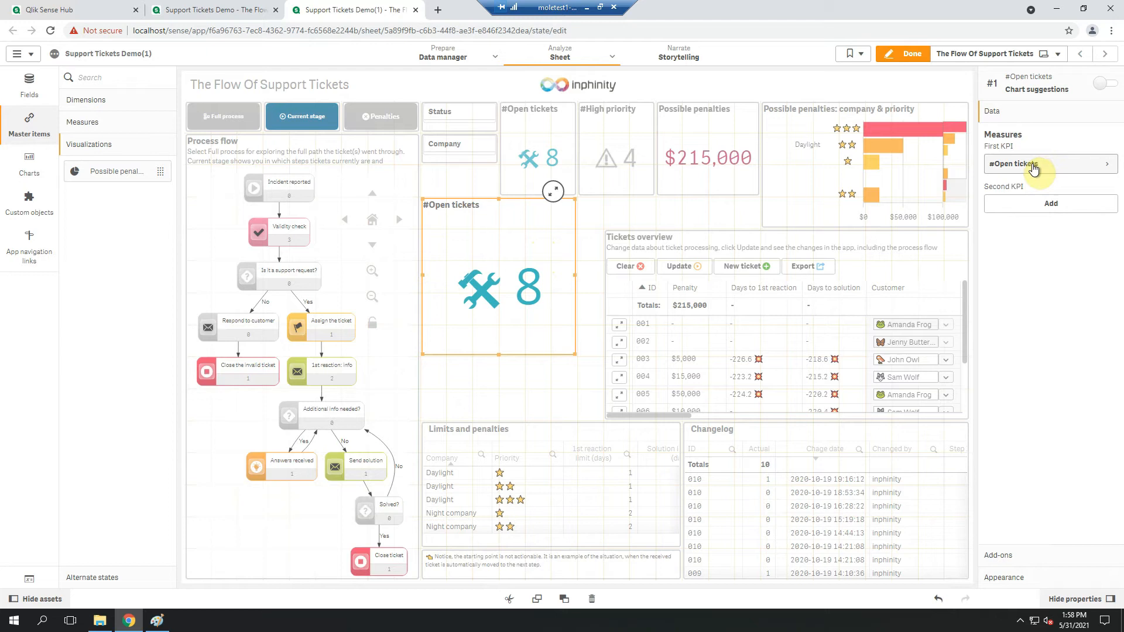
{"action": "left_click", "coordinate": [1034, 168]}
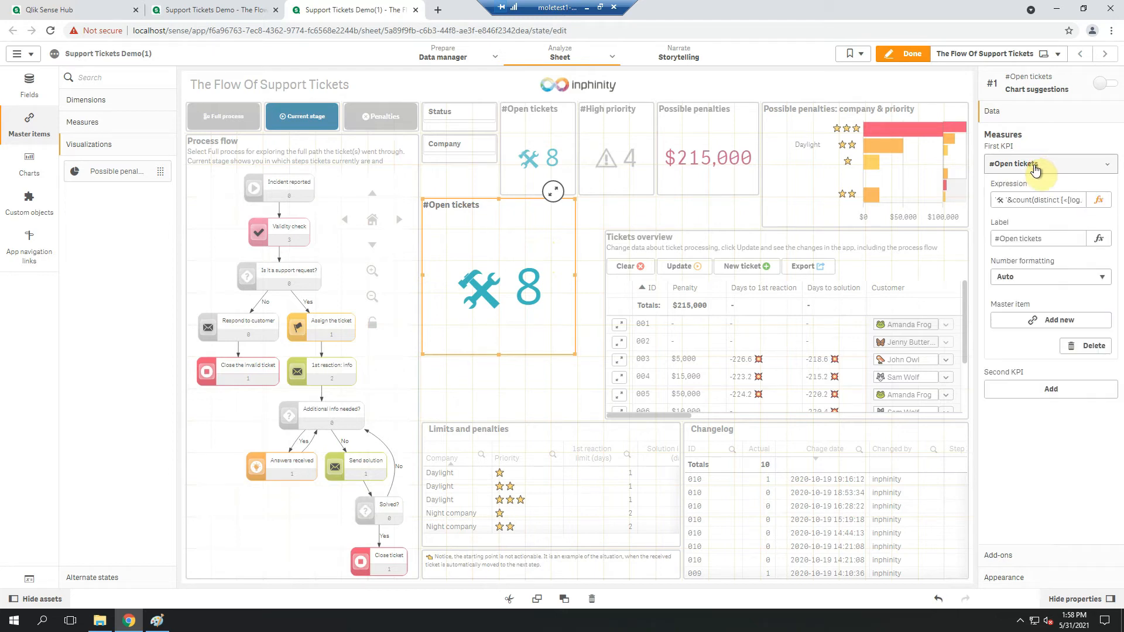
{"action": "left_click", "coordinate": [1100, 200]}
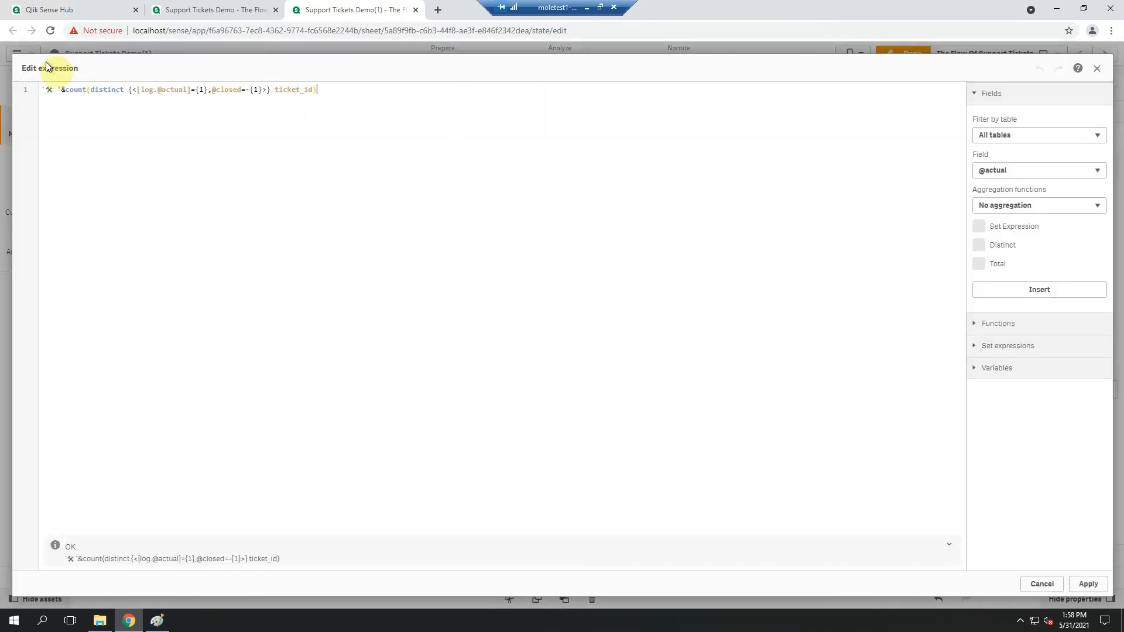
{"action": "type", "text": "="}
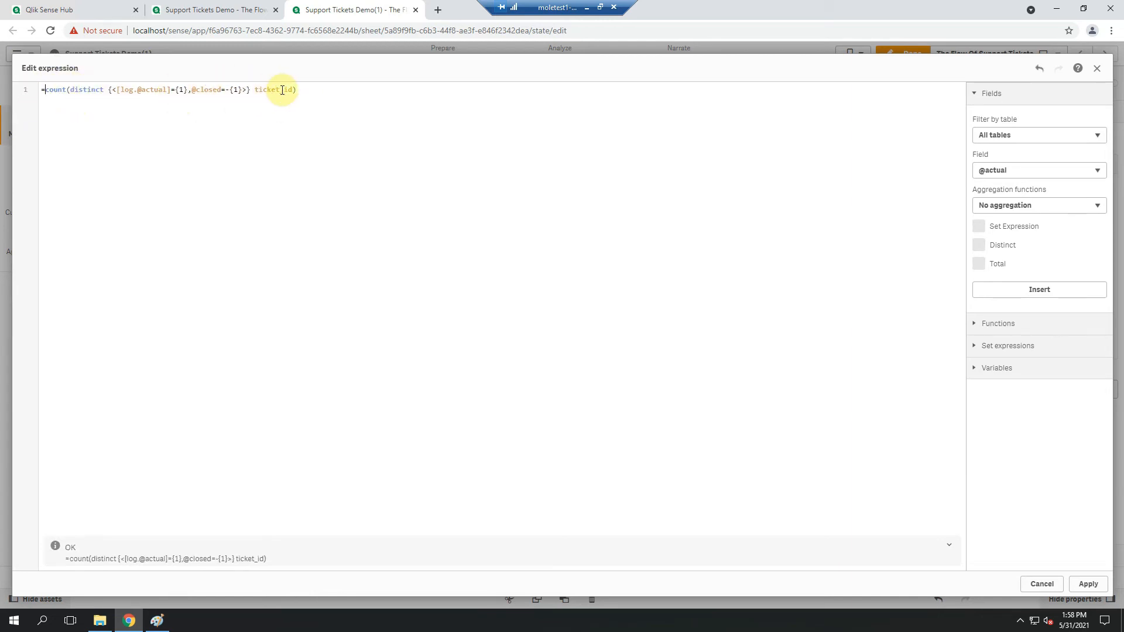
{"action": "left_click_drag", "start_coordinate": [190, 91], "coordinate": [242, 92]}
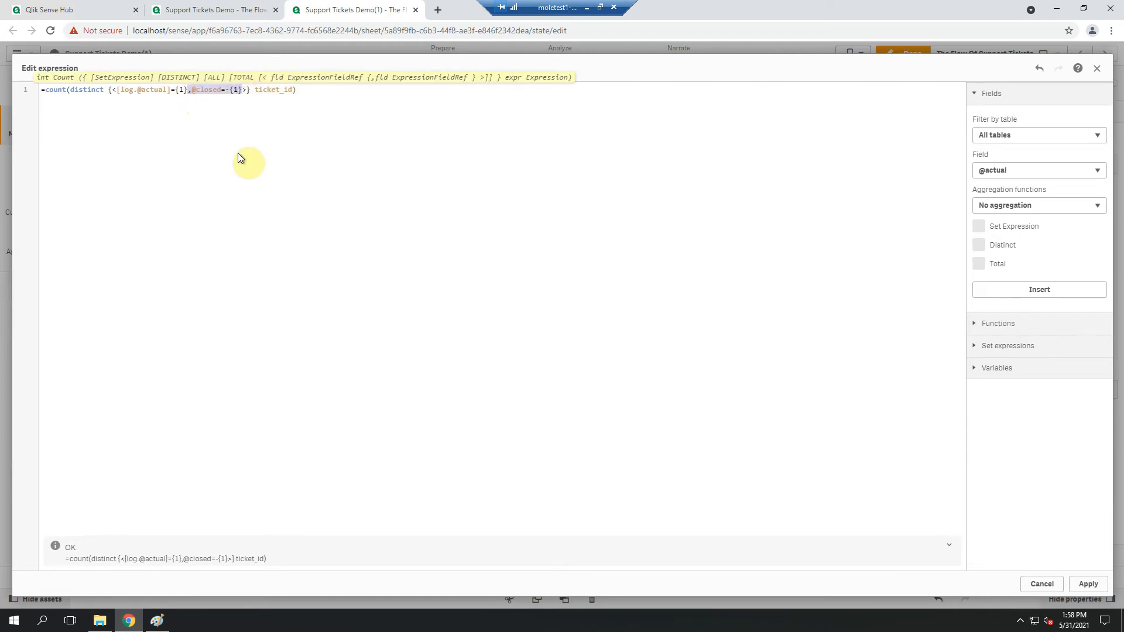
{"action": "key", "text": "BackSpace"}
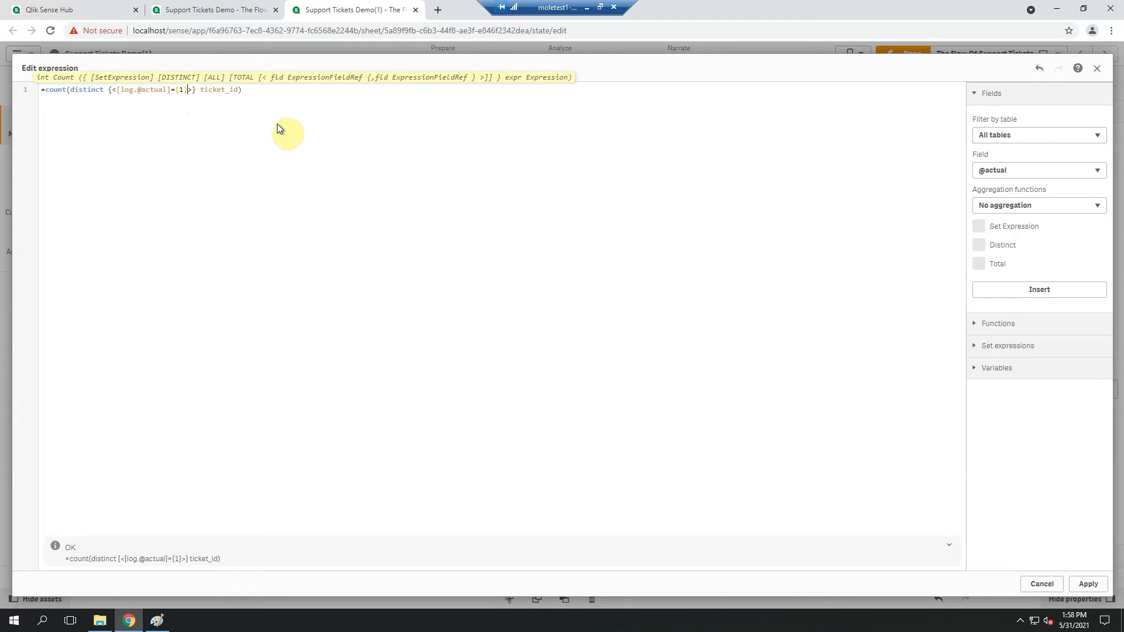
{"action": "left_click", "coordinate": [1091, 584]}
{"action": "left_click", "coordinate": [1104, 201]}
{"action": "left_click", "coordinate": [248, 90]}
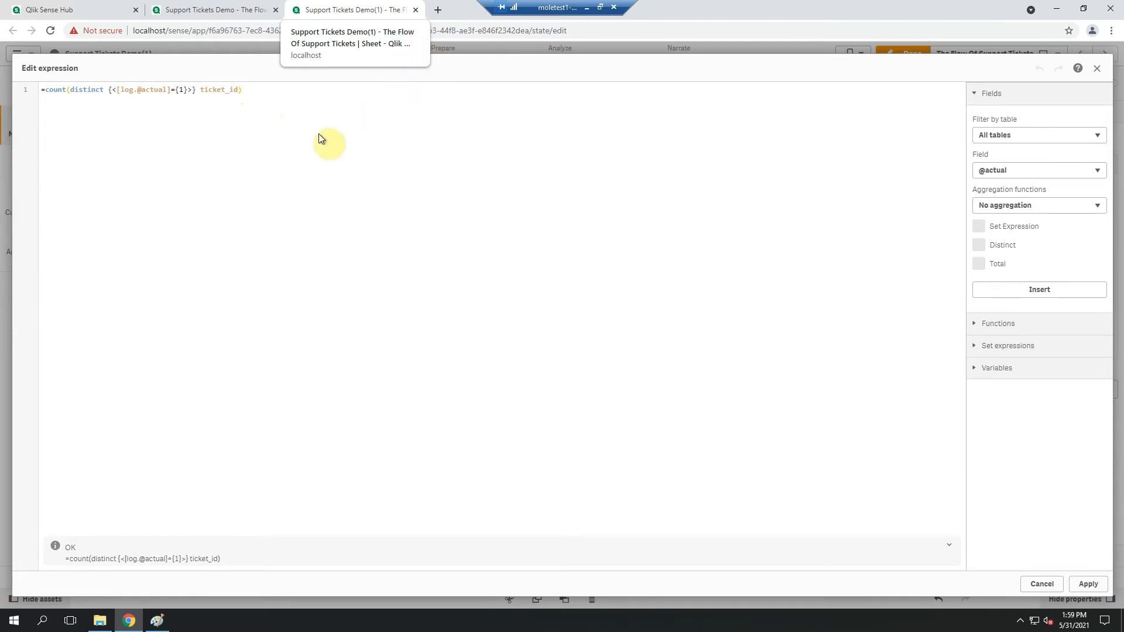
{"action": "left_click", "coordinate": [301, 119]}
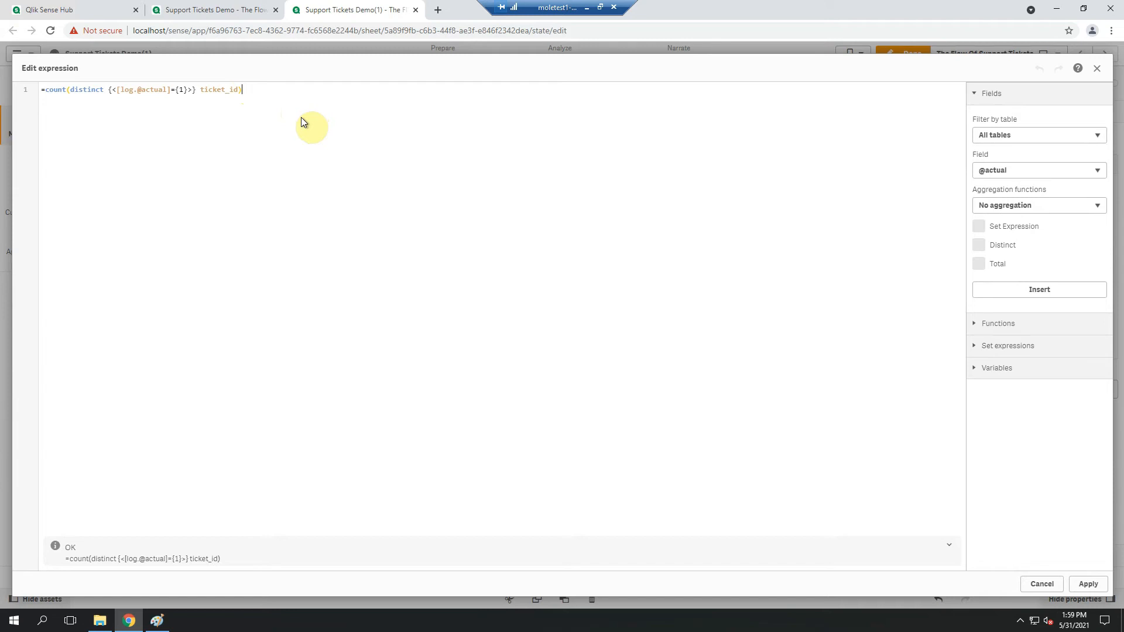
{"action": "key", "text": "ctrl+a"}
{"action": "key", "text": "ctrl+v"}
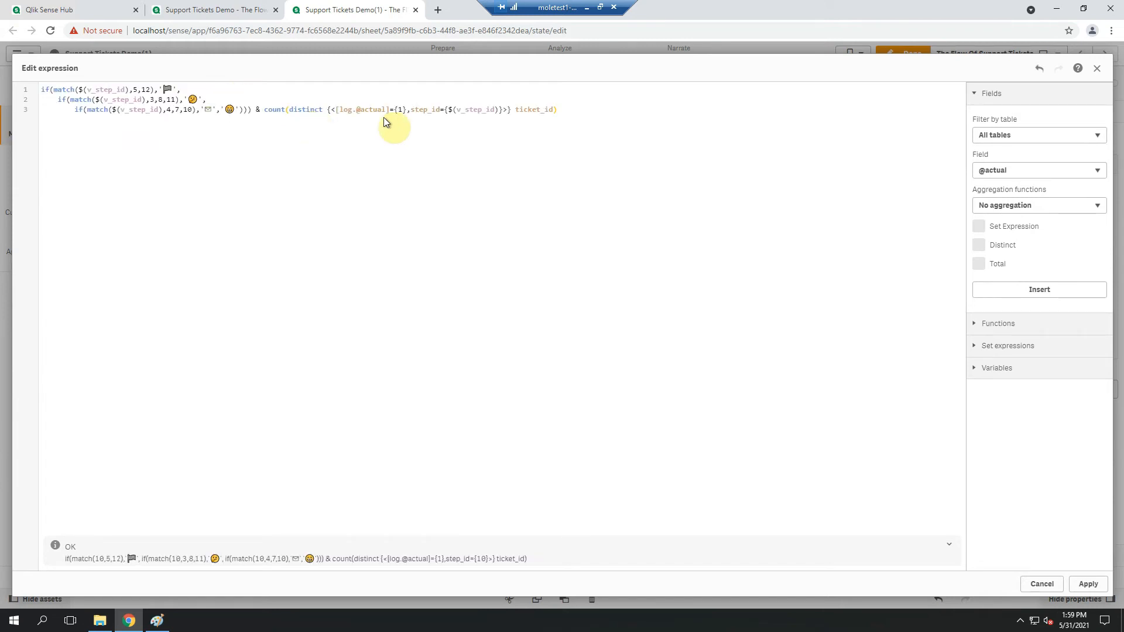
Examine the pasted expression enlarged, checking which v_step_id values select the flag, face and envelope icons
{"action": "left_click", "coordinate": [1111, 30]}
{"action": "left_click", "coordinate": [1076, 141]}
{"action": "left_click", "coordinate": [1076, 143]}
{"action": "left_click", "coordinate": [1076, 143]}
{"action": "left_click", "coordinate": [404, 189]}
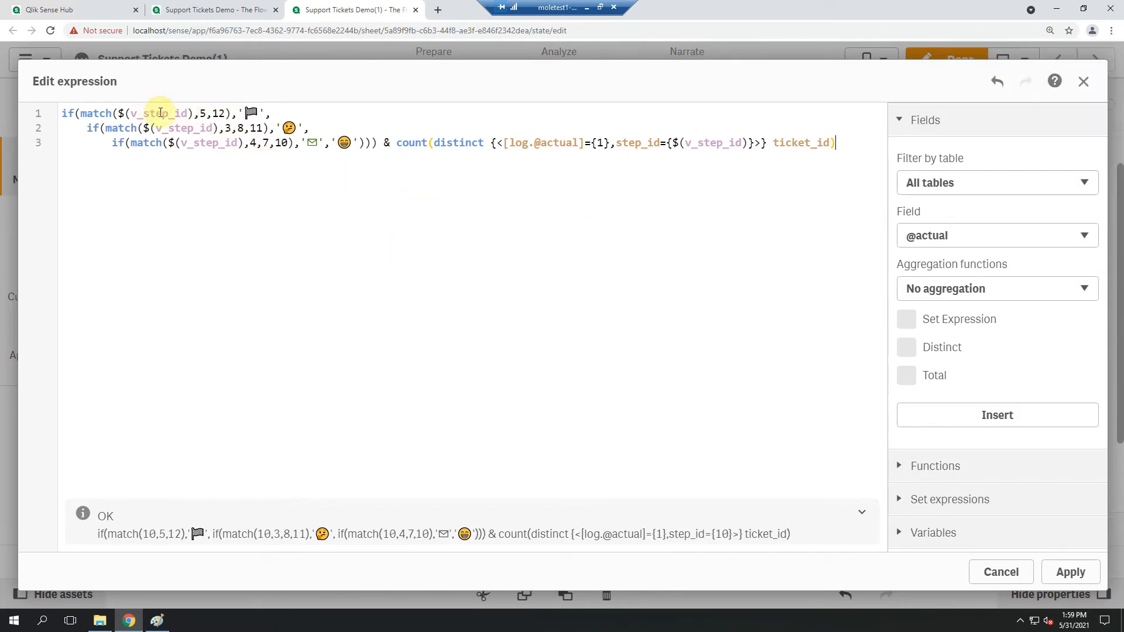
{"action": "left_click", "coordinate": [255, 111]}
{"action": "left_click", "coordinate": [279, 128]}
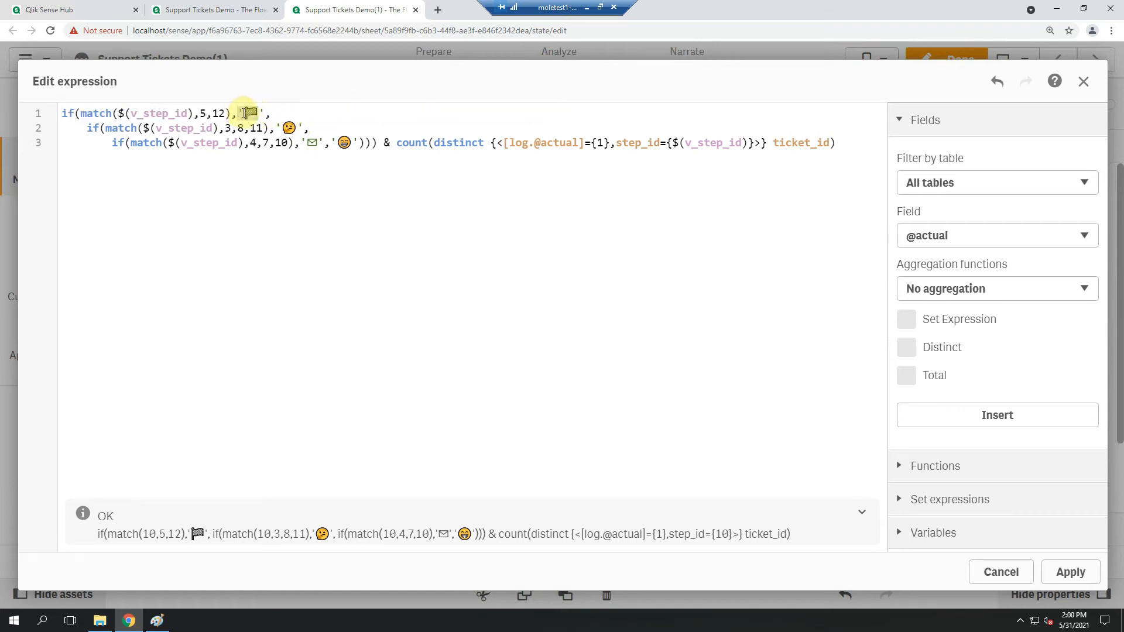
{"action": "left_click", "coordinate": [246, 113]}
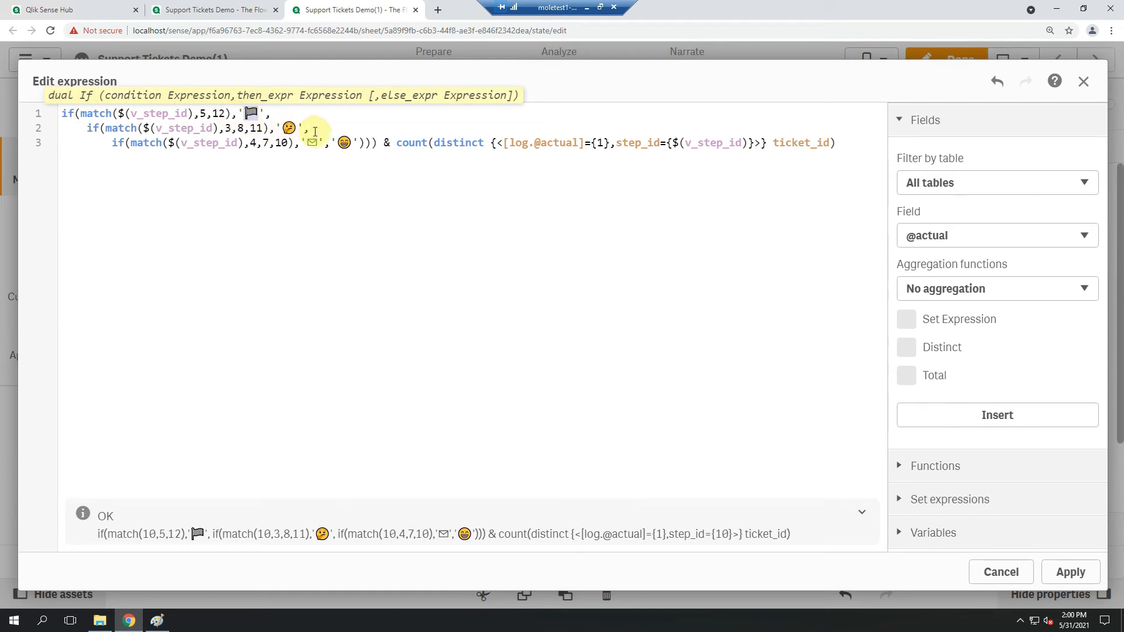
{"action": "left_click", "coordinate": [281, 130]}
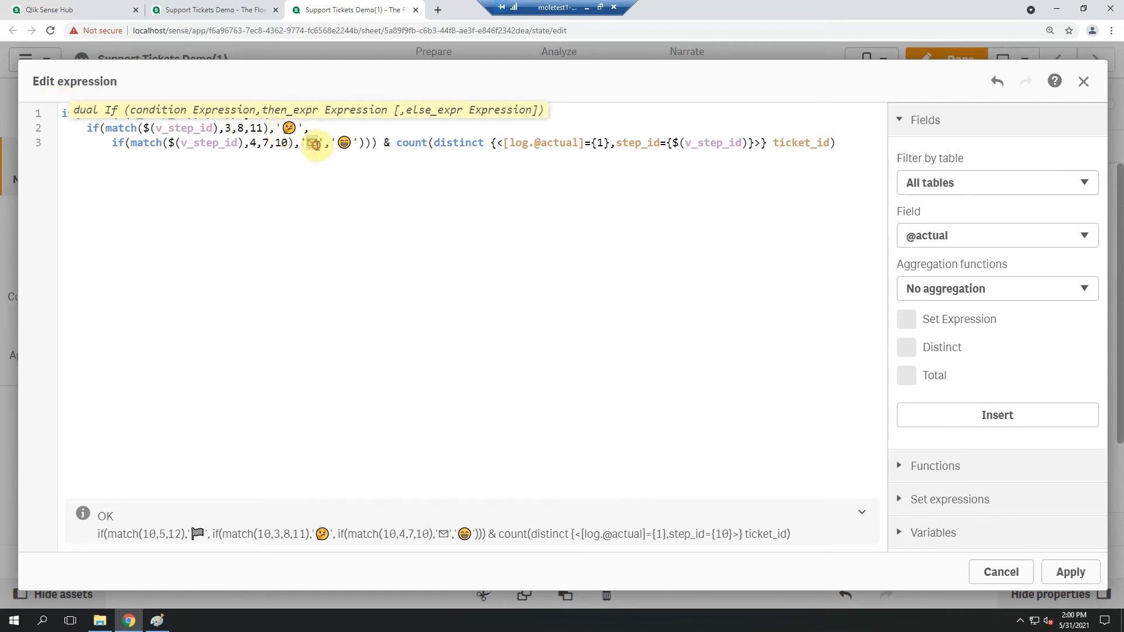
{"action": "double_click", "coordinate": [313, 144]}
{"action": "left_click_drag", "start_coordinate": [353, 142], "coordinate": [333, 143]}
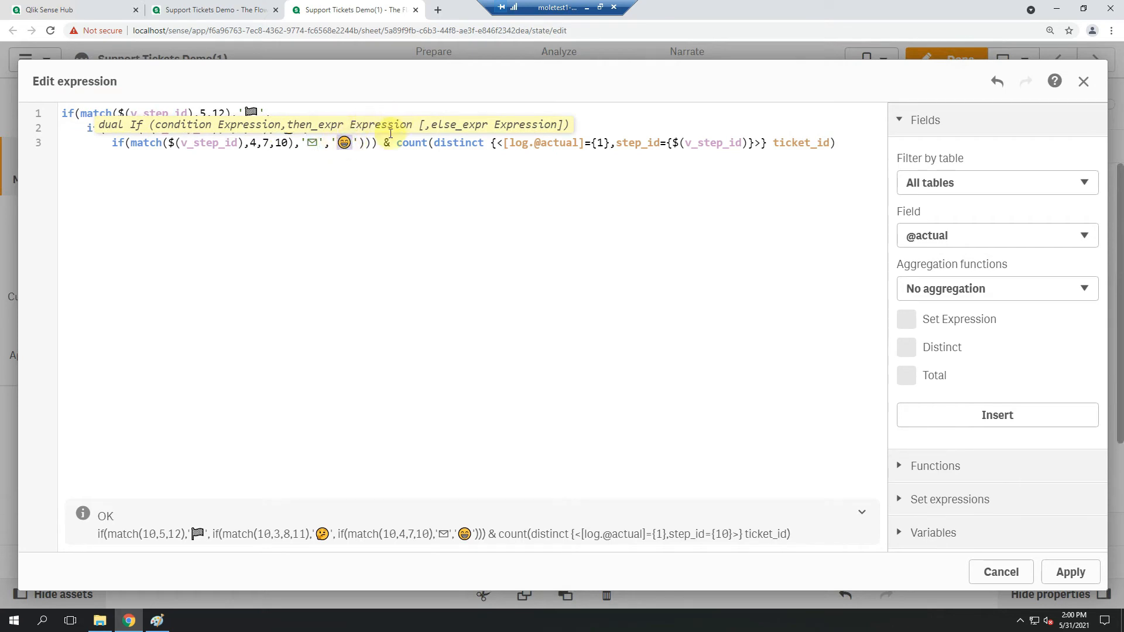
{"action": "left_click", "coordinate": [378, 145]}
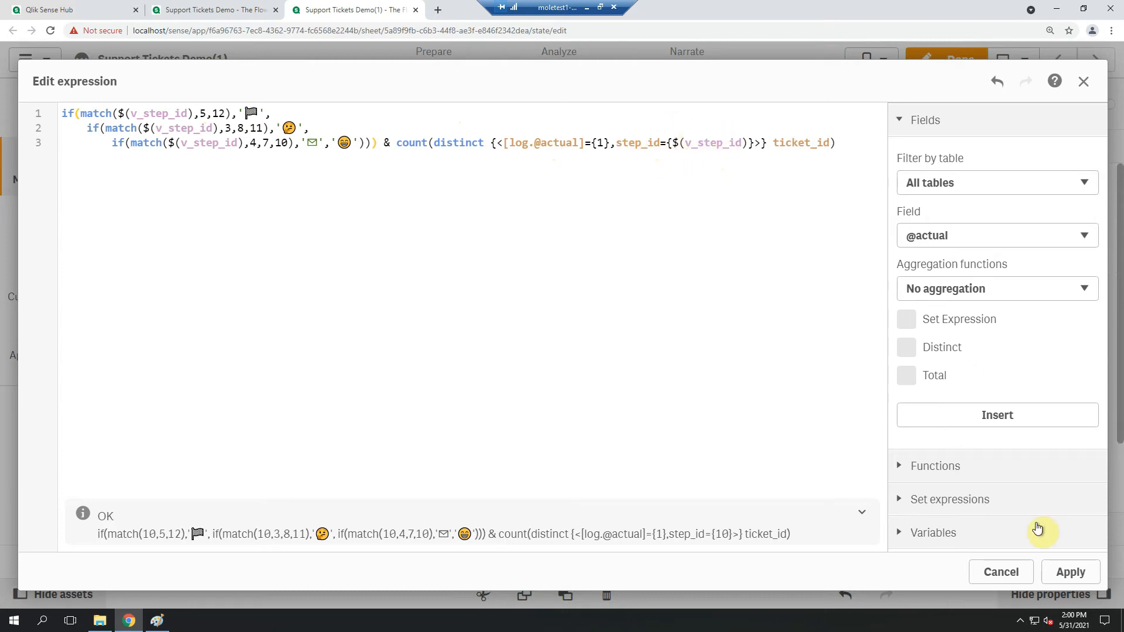
Apply the KPI's measure expression and bring the browser zoom back to 100%
{"action": "left_click", "coordinate": [1071, 572]}
{"action": "left_click", "coordinate": [1111, 32]}
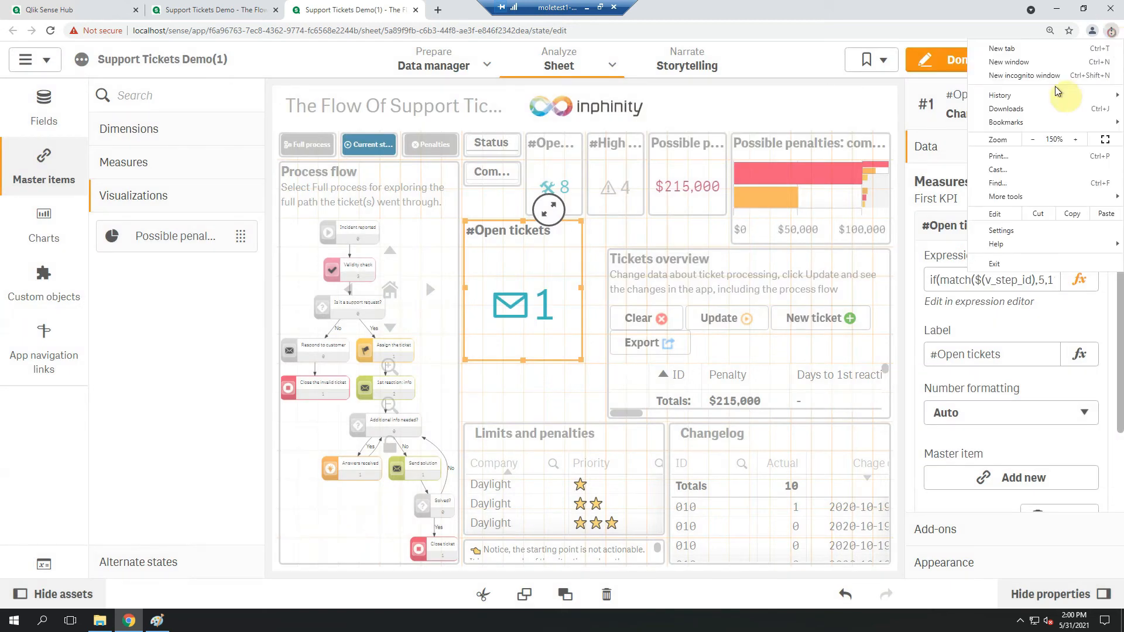
{"action": "left_click", "coordinate": [1036, 140]}
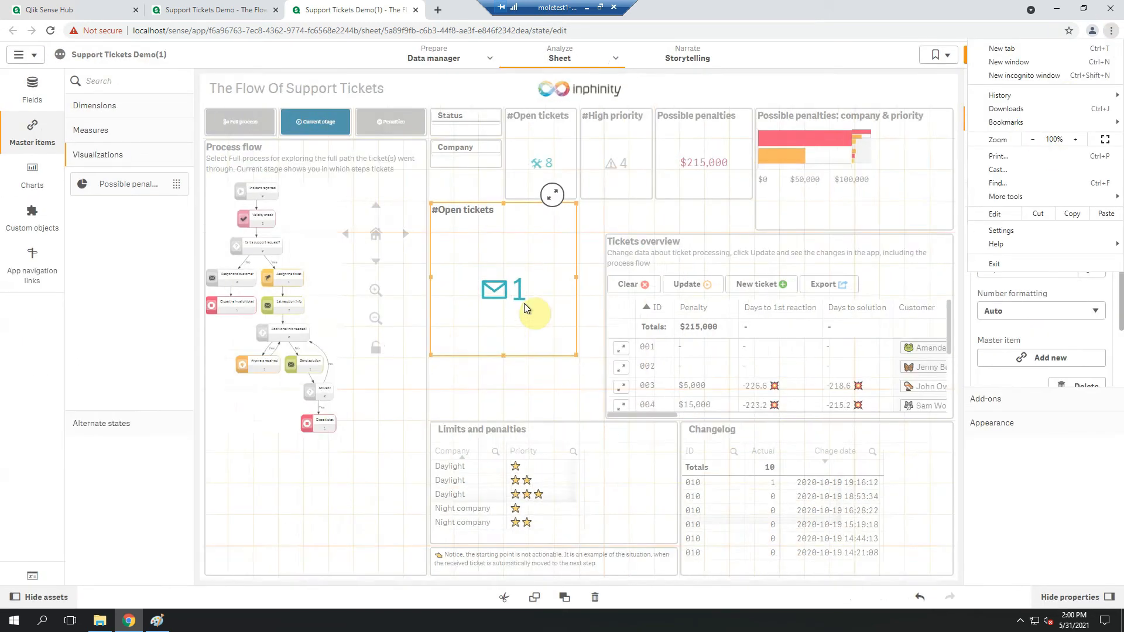
Add the copied KPI to the master items under the name '#Tickets'
{"action": "left_click", "coordinate": [528, 326]}
{"action": "right_click", "coordinate": [529, 329]}
{"action": "left_click", "coordinate": [596, 286]}
{"action": "left_click_drag", "start_coordinate": [490, 239], "coordinate": [473, 238]}
{"action": "type", "text": "Tickets"}
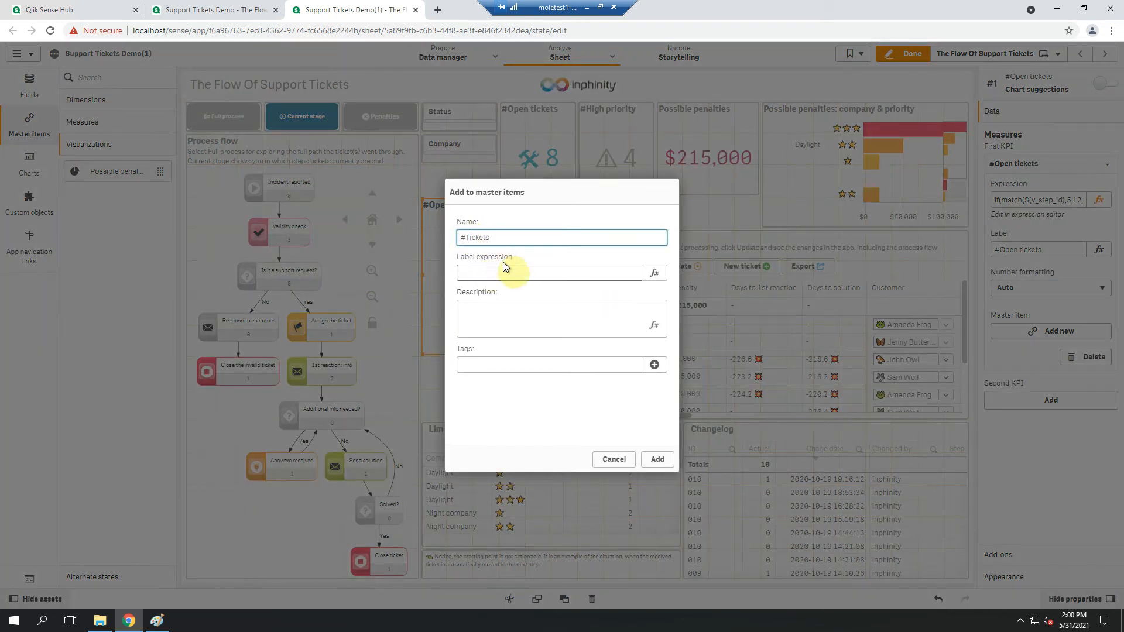
{"action": "left_click", "coordinate": [658, 460]}
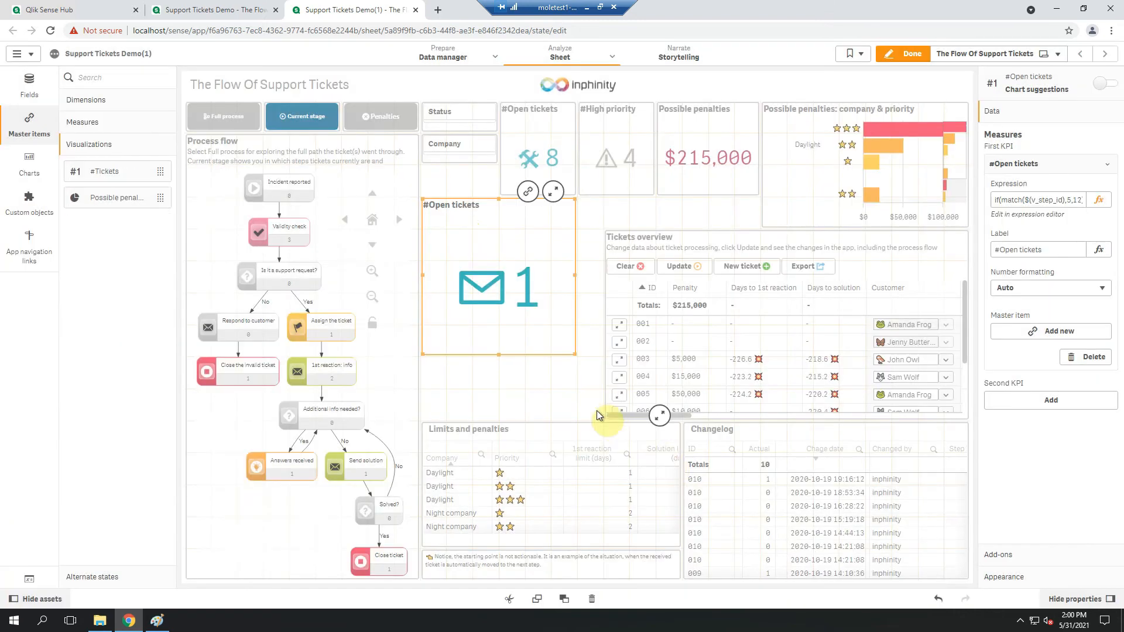
Add a Process flow action labelled 'KPI' that opens the master visualization #Tickets
{"action": "left_click", "coordinate": [407, 388]}
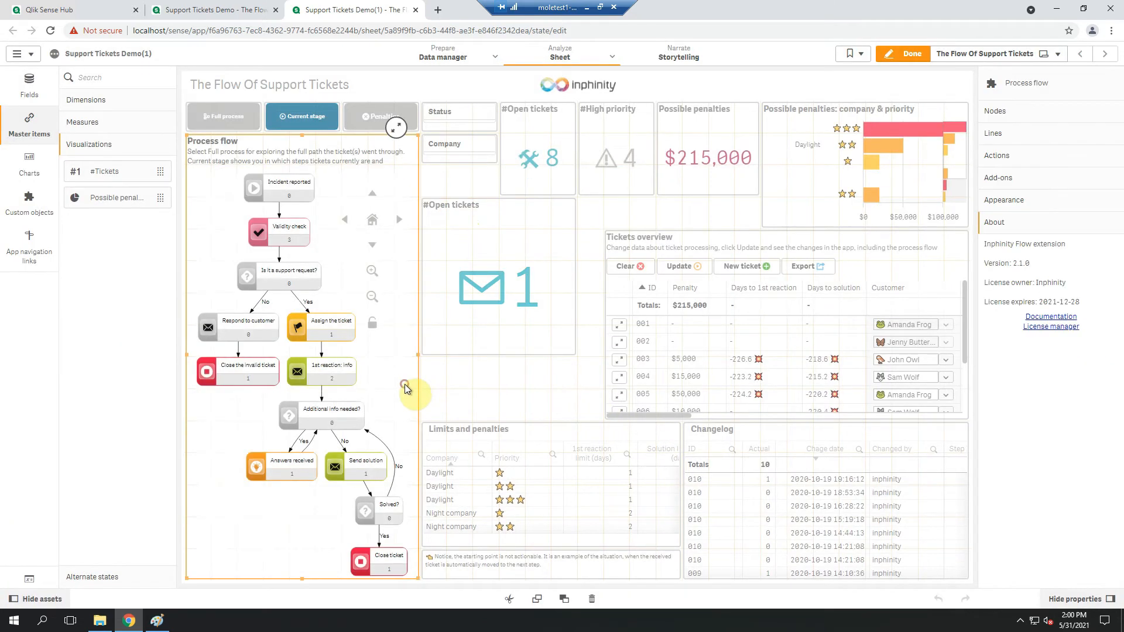
{"action": "left_click", "coordinate": [1022, 157]}
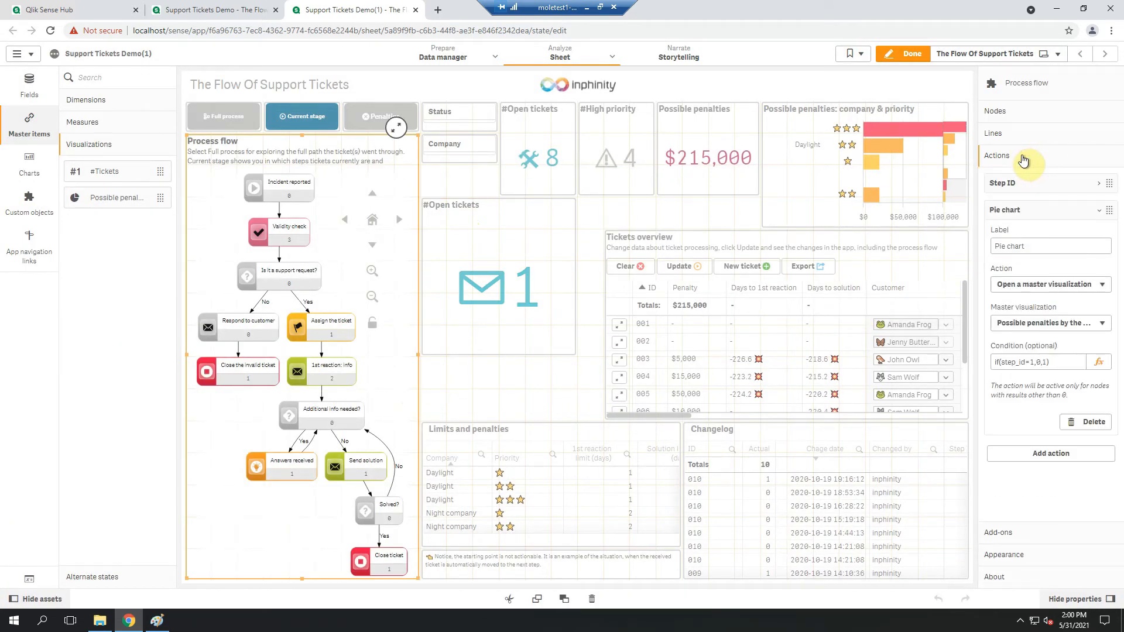
{"action": "left_click", "coordinate": [1026, 210]}
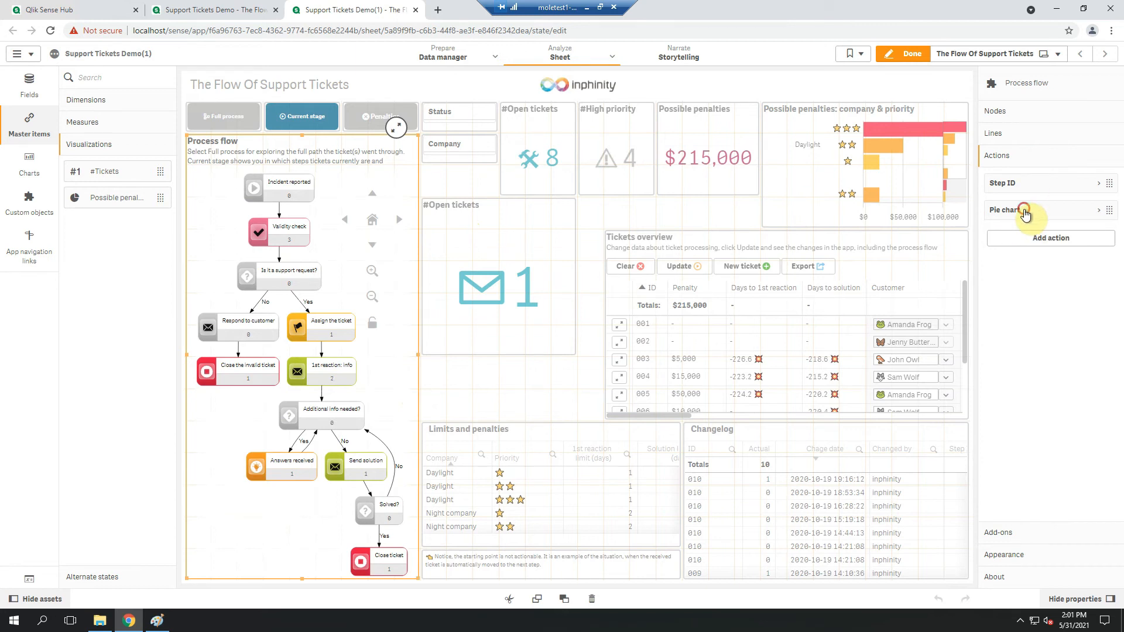
{"action": "left_click", "coordinate": [1016, 239]}
{"action": "left_click", "coordinate": [1002, 272]}
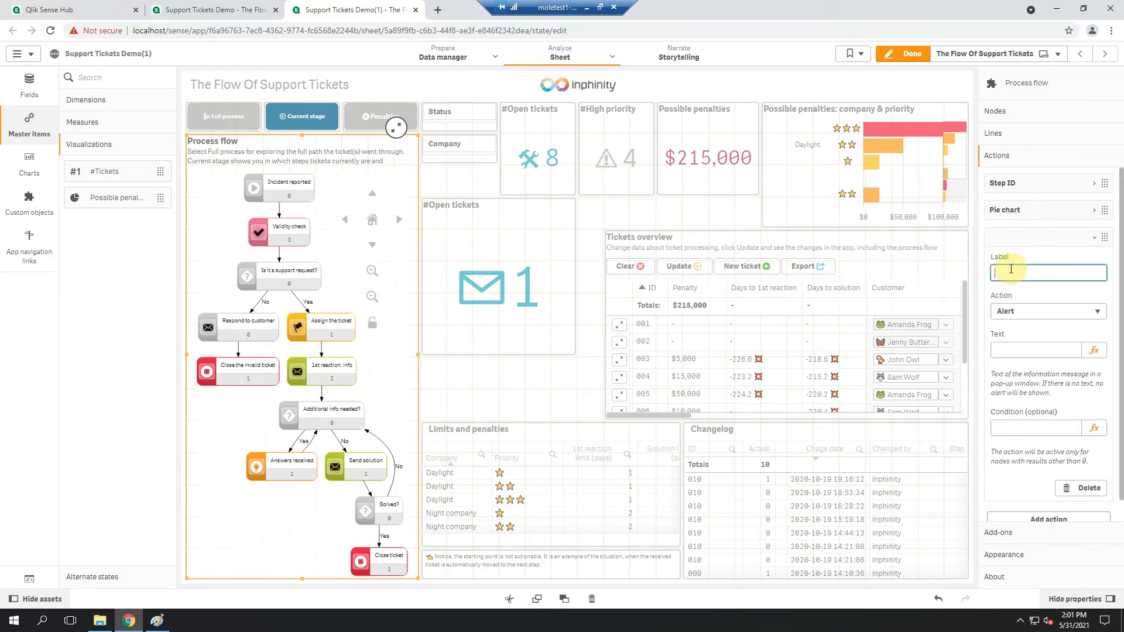
{"action": "type", "text": "KPI"}
{"action": "left_click", "coordinate": [1024, 310]}
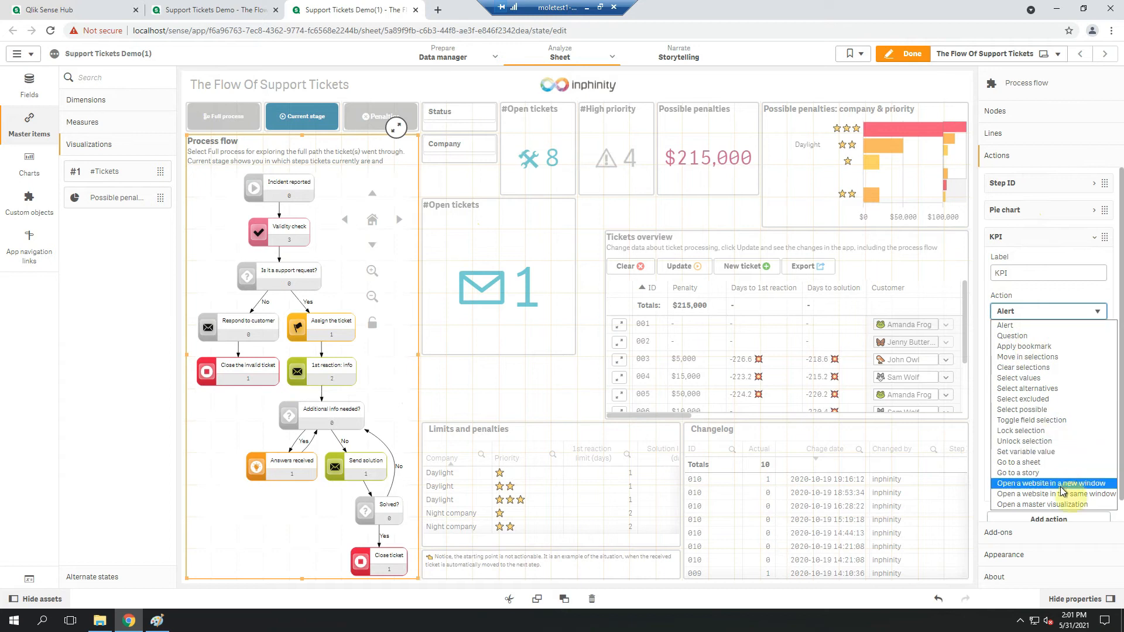
{"action": "left_click", "coordinate": [1060, 503]}
{"action": "left_click", "coordinate": [1038, 350]}
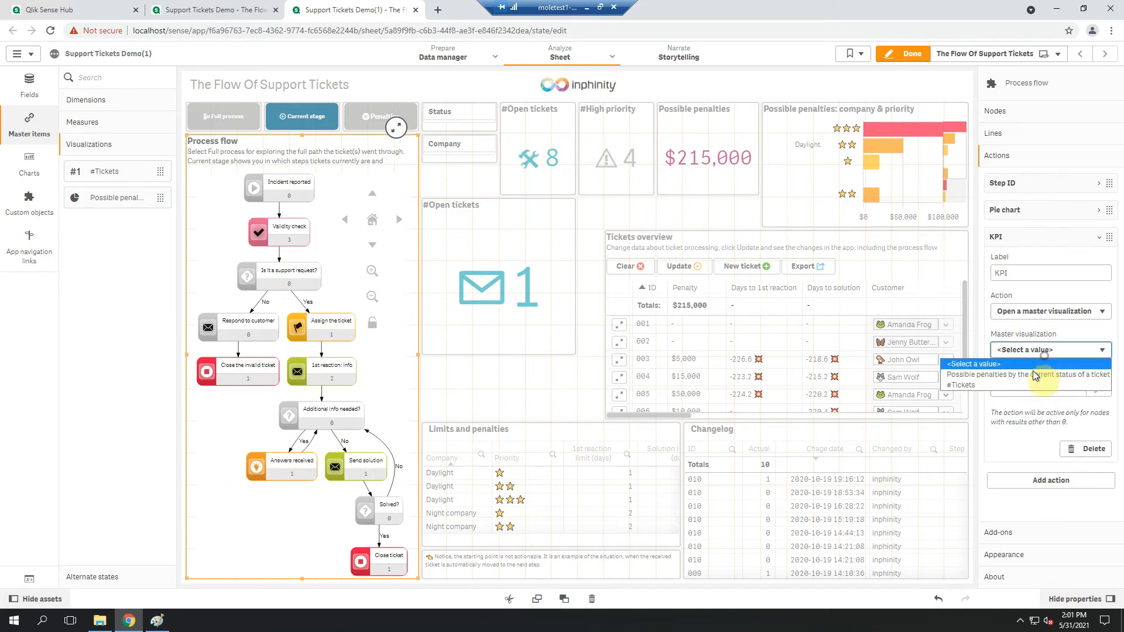
{"action": "left_click", "coordinate": [1028, 385]}
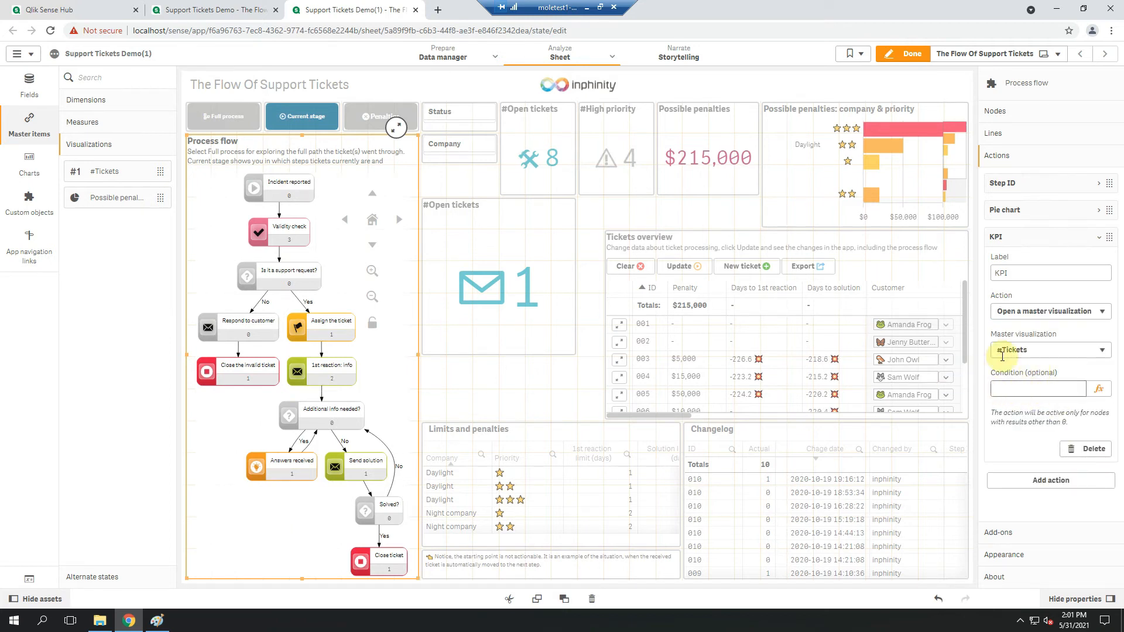
{"action": "left_click", "coordinate": [1012, 238]}
Copy the Pie chart action's condition if(step_id=1,0,1) into the Step ID action's condition
{"action": "left_click", "coordinate": [1005, 209]}
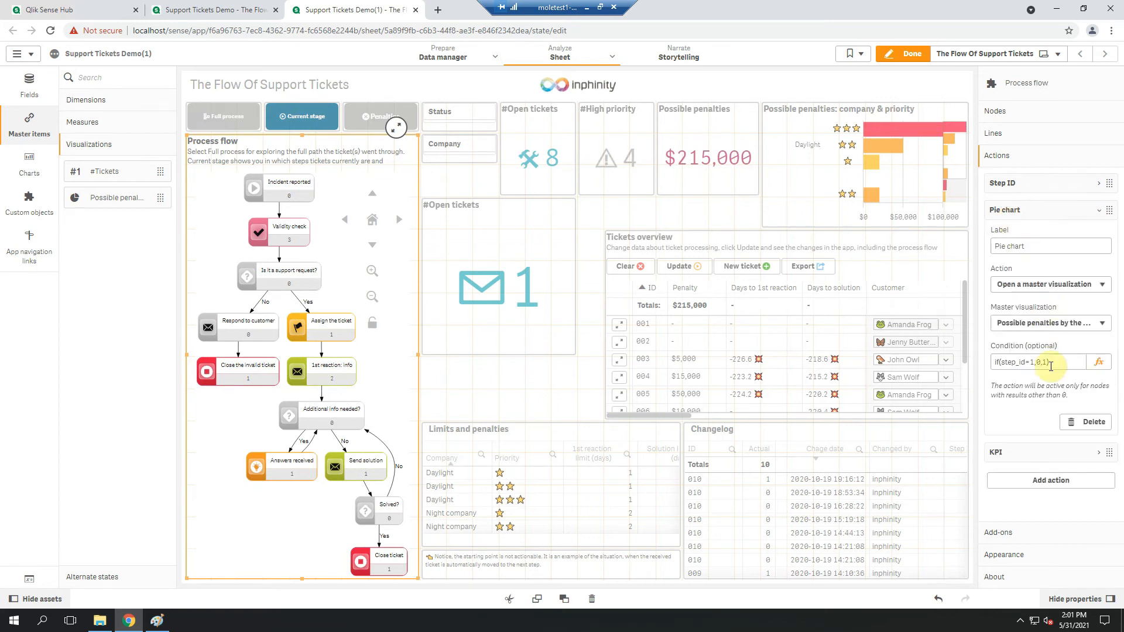
{"action": "left_click_drag", "start_coordinate": [1063, 361], "coordinate": [982, 361]}
{"action": "key", "text": "ctrl+c"}
{"action": "left_click", "coordinate": [1034, 211]}
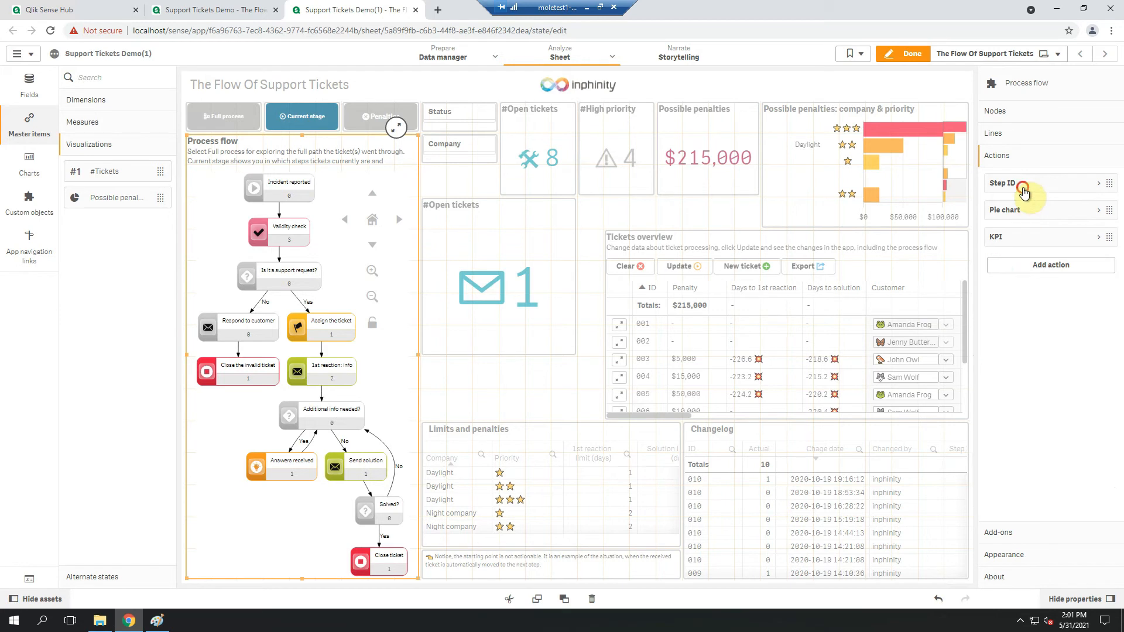
{"action": "left_click", "coordinate": [1018, 184]}
{"action": "left_click", "coordinate": [1033, 374]}
{"action": "key", "text": "ctrl+v"}
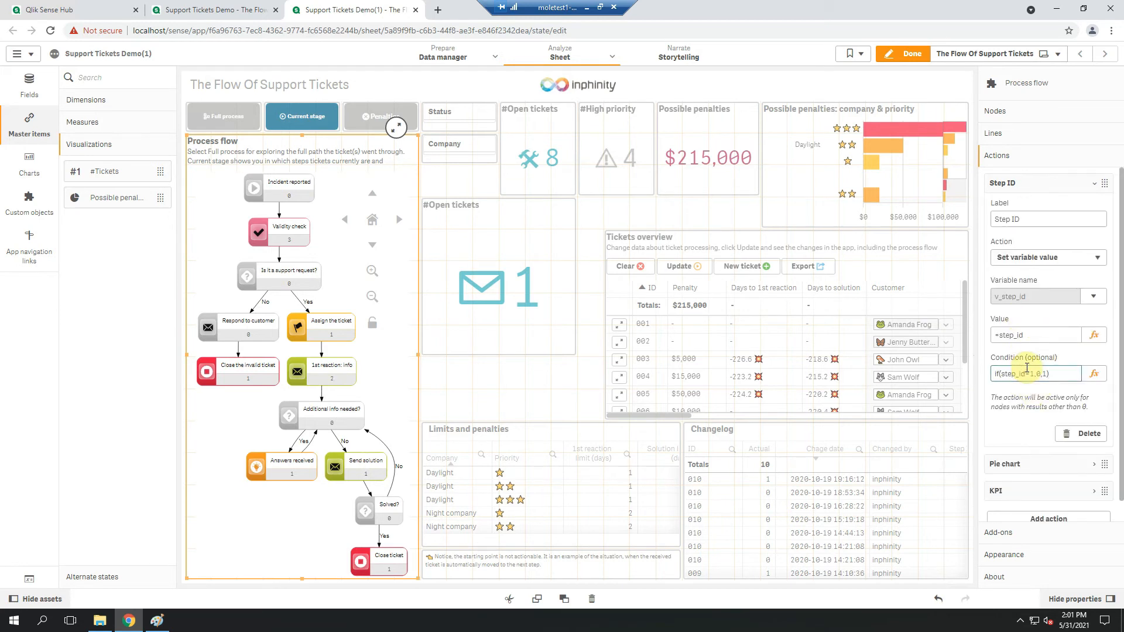
{"action": "left_click", "coordinate": [1015, 184]}
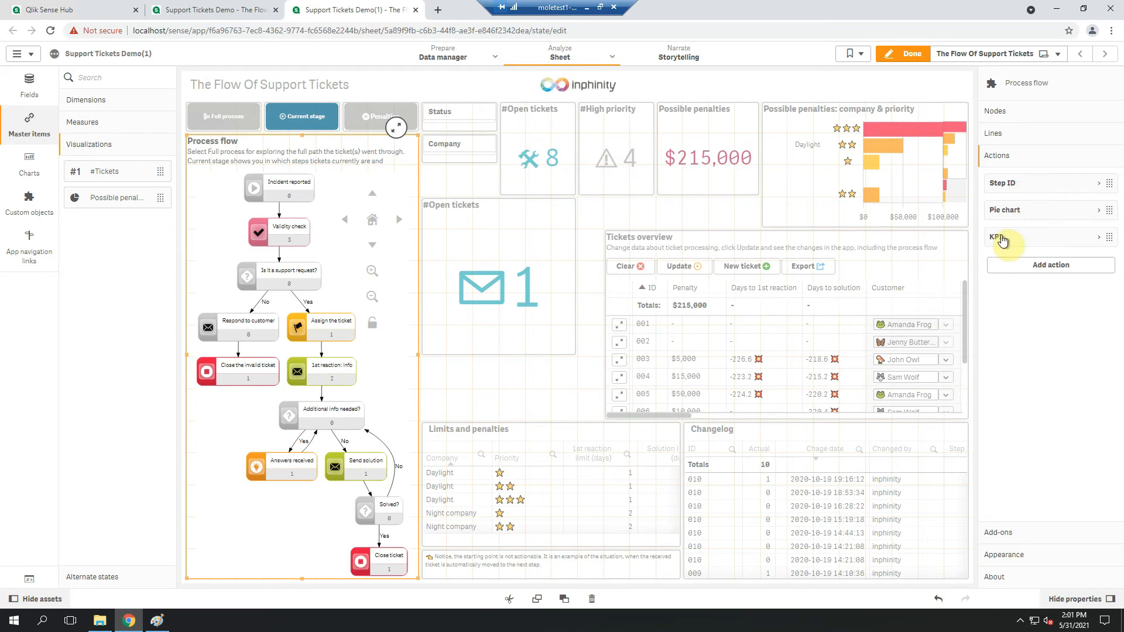
Set the KPI action's condition to if(step_id=1,0,1)
{"action": "left_click", "coordinate": [1003, 239]}
{"action": "left_click", "coordinate": [1003, 387]}
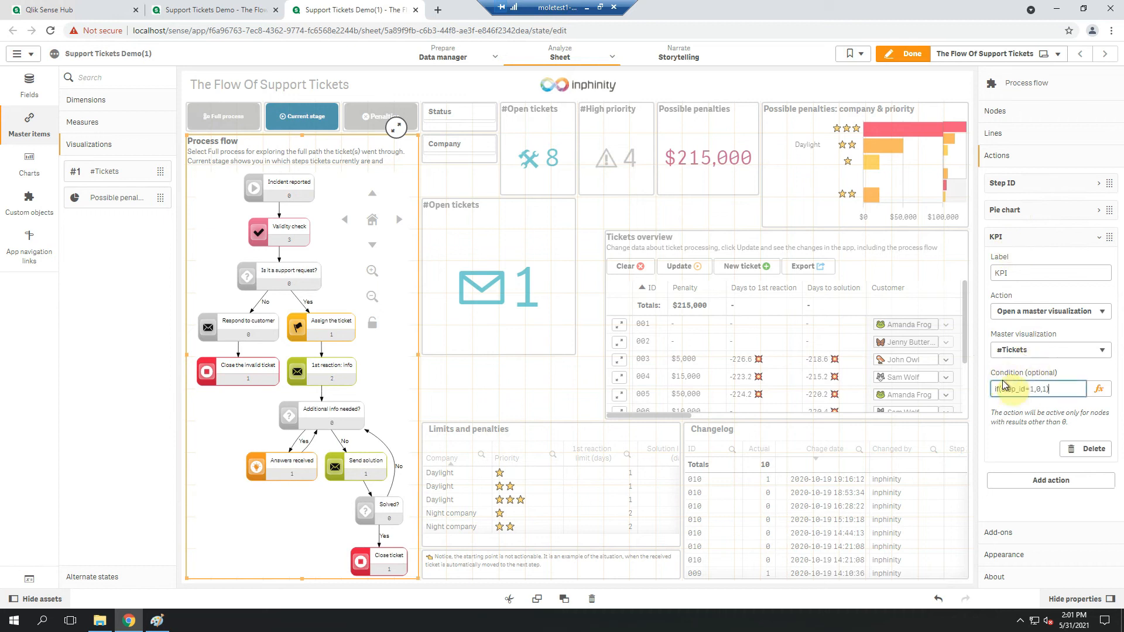
{"action": "key", "text": "Return"}
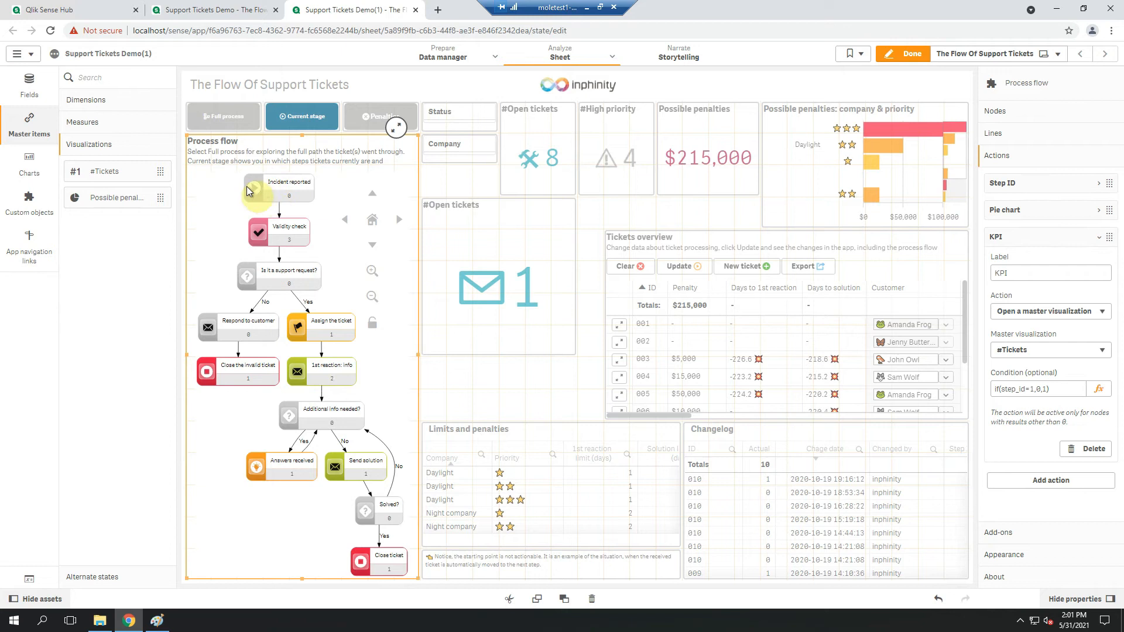
{"action": "left_click", "coordinate": [1015, 239]}
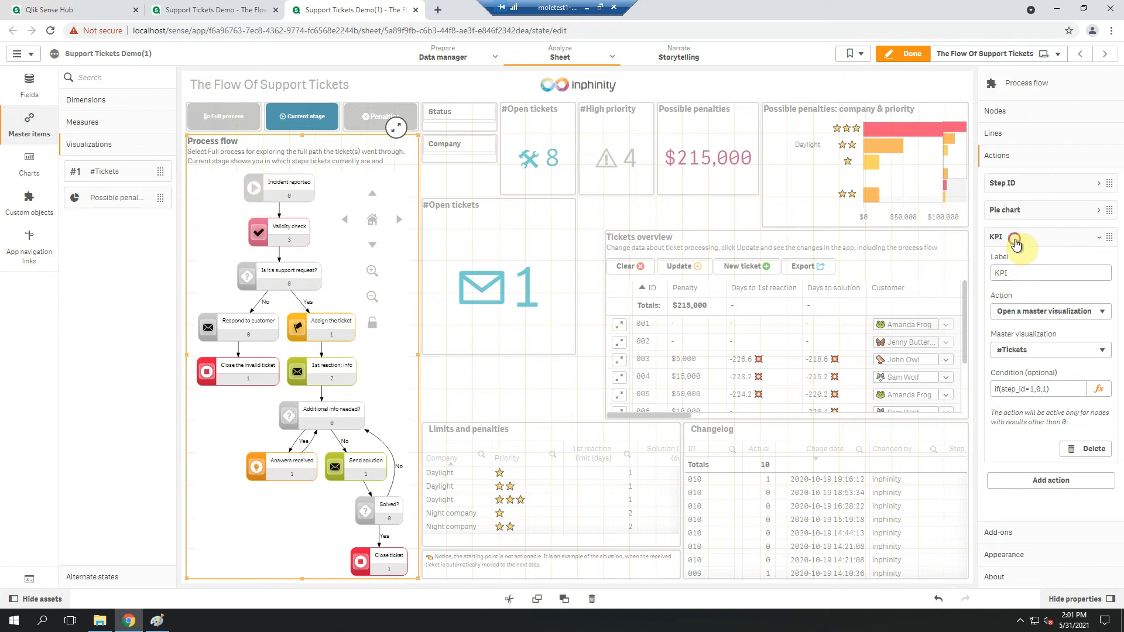
Delete the copied #Open tickets KPI from the sheet and widen the Tickets overview table to the edge of the Process flow
{"action": "left_click", "coordinate": [566, 341]}
{"action": "key", "text": "Delete"}
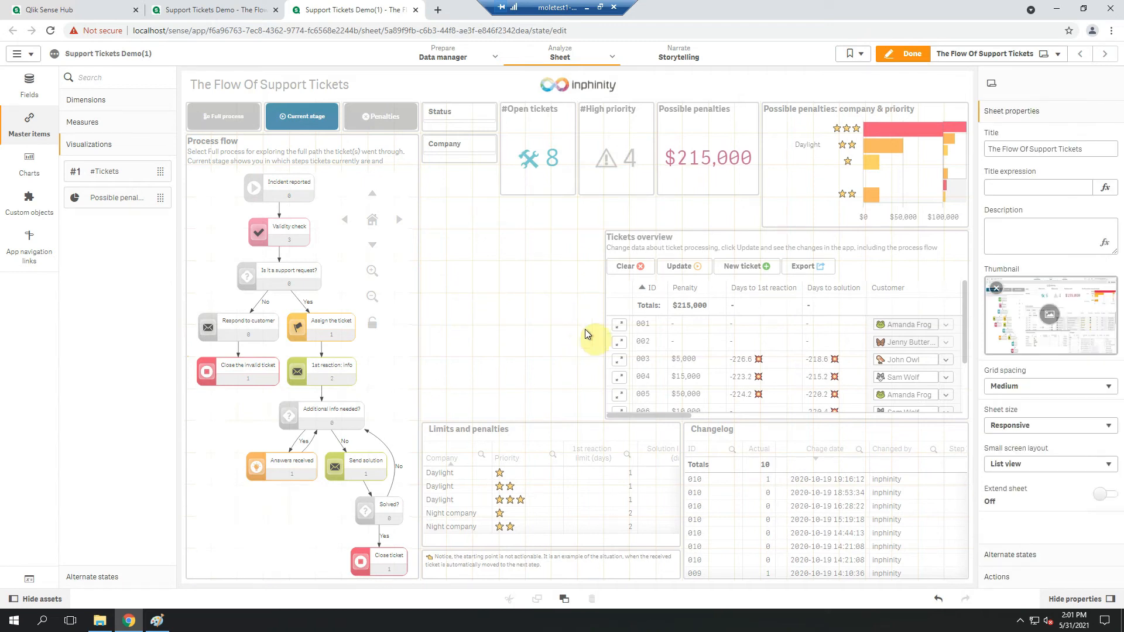
{"action": "left_click", "coordinate": [612, 309]}
{"action": "left_click_drag", "start_coordinate": [607, 321], "coordinate": [431, 331]}
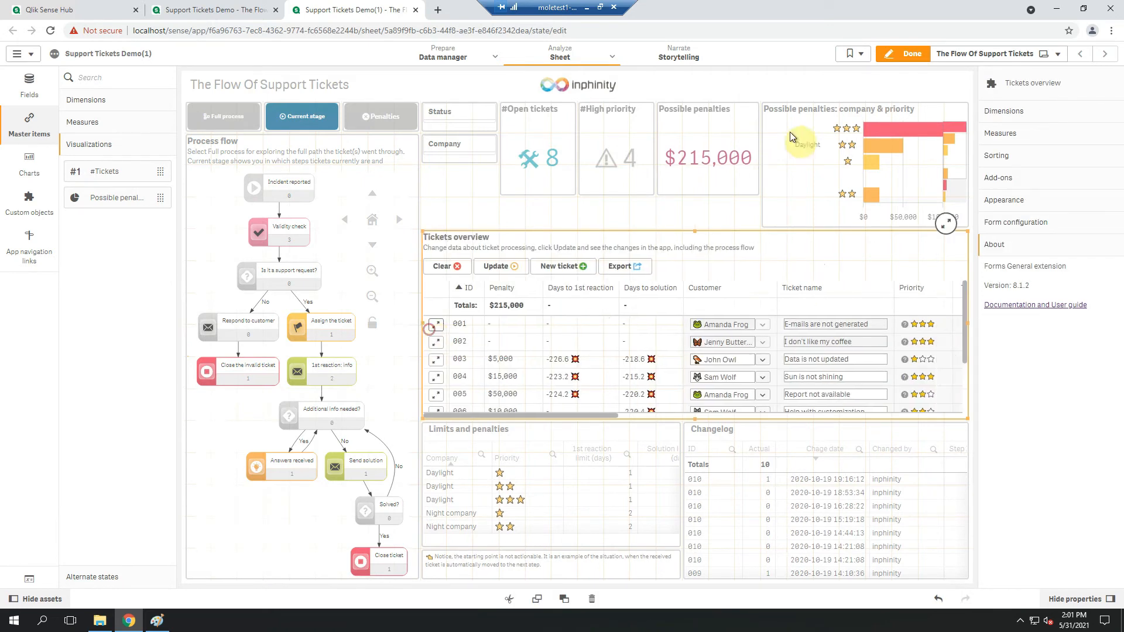
Finish editing the sheet and test the penalties and #Tickets pop-ups from the '1st reaction: info' node
{"action": "left_click", "coordinate": [891, 60]}
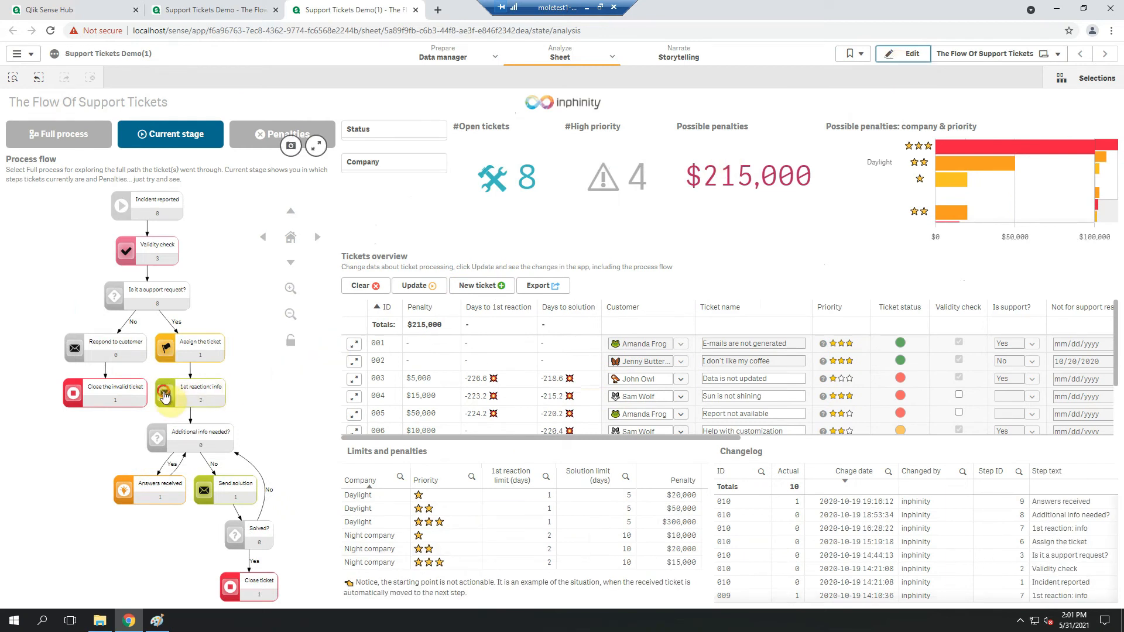
{"action": "left_click", "coordinate": [165, 397]}
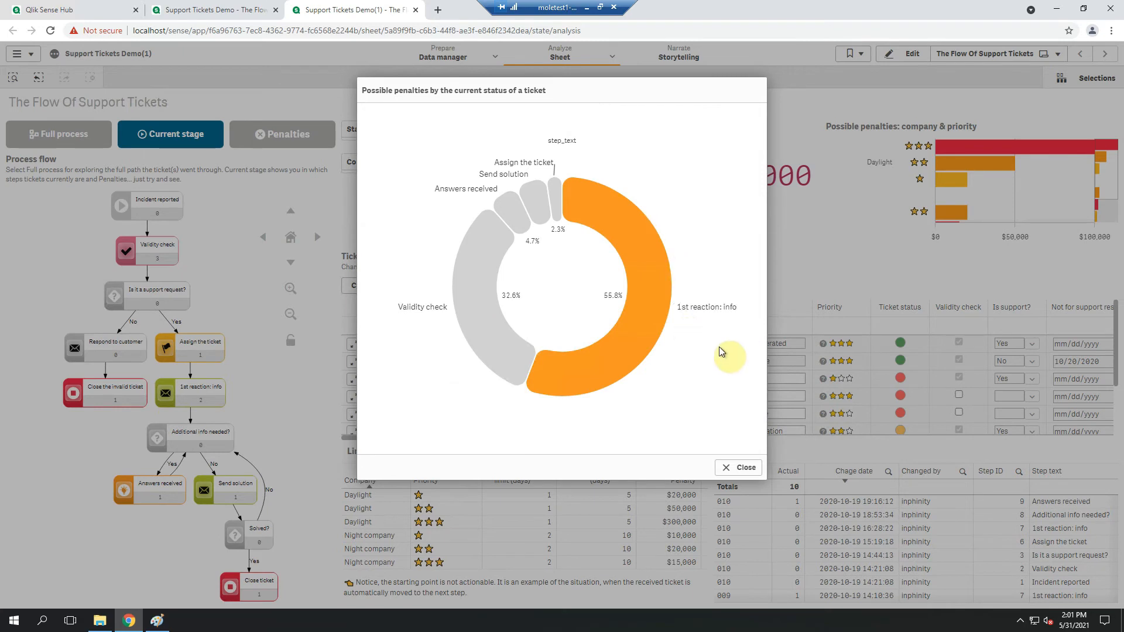
{"action": "left_click", "coordinate": [746, 469]}
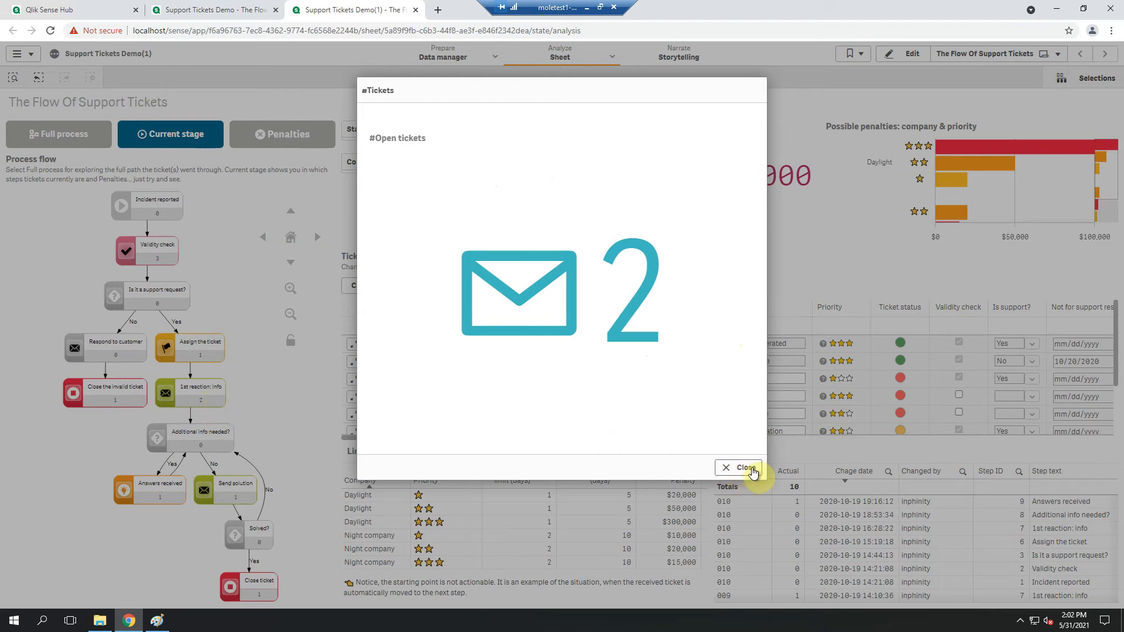
{"action": "left_click", "coordinate": [749, 467]}
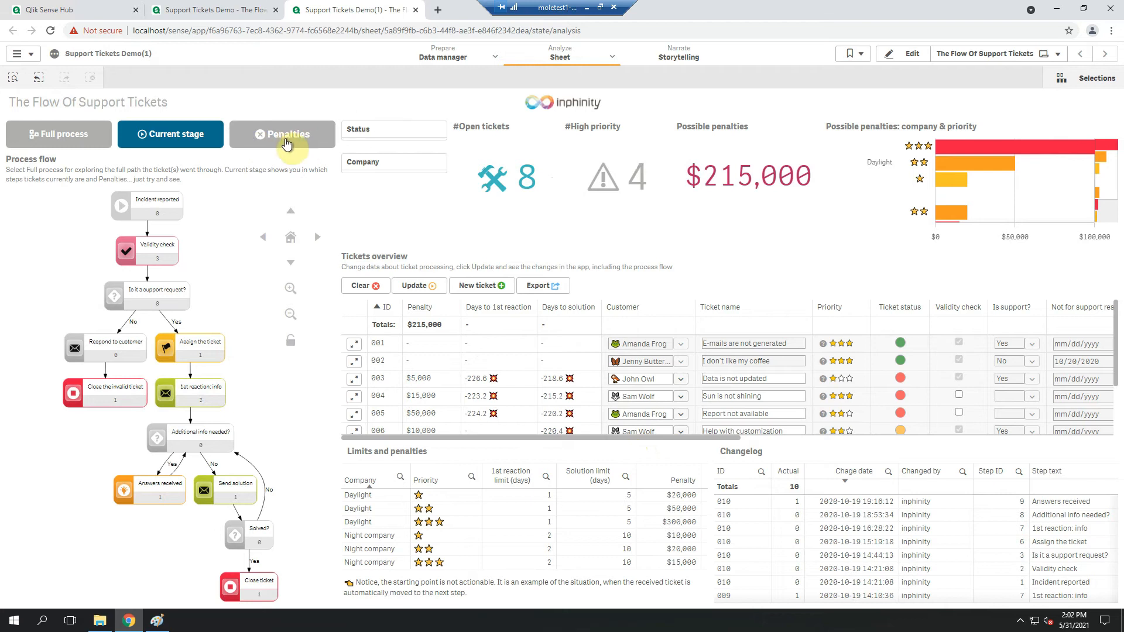
Switch the process flow to Penalties and view the pop-ups of the '1st reaction: info' node again
{"action": "left_click", "coordinate": [286, 143]}
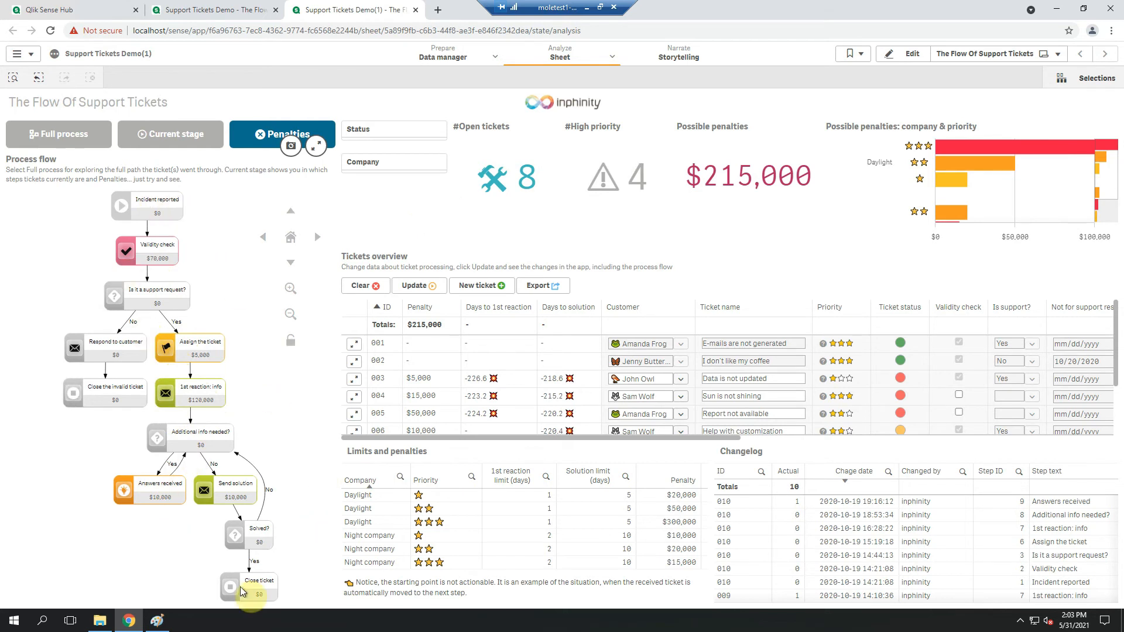
{"action": "left_click", "coordinate": [166, 400]}
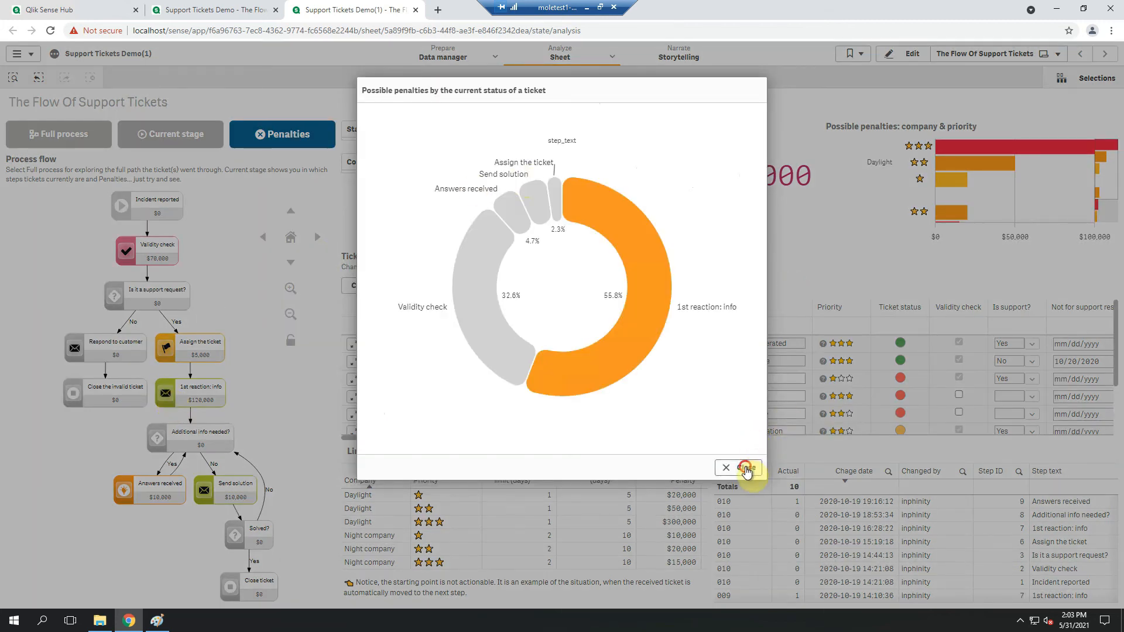
{"action": "left_click", "coordinate": [745, 467]}
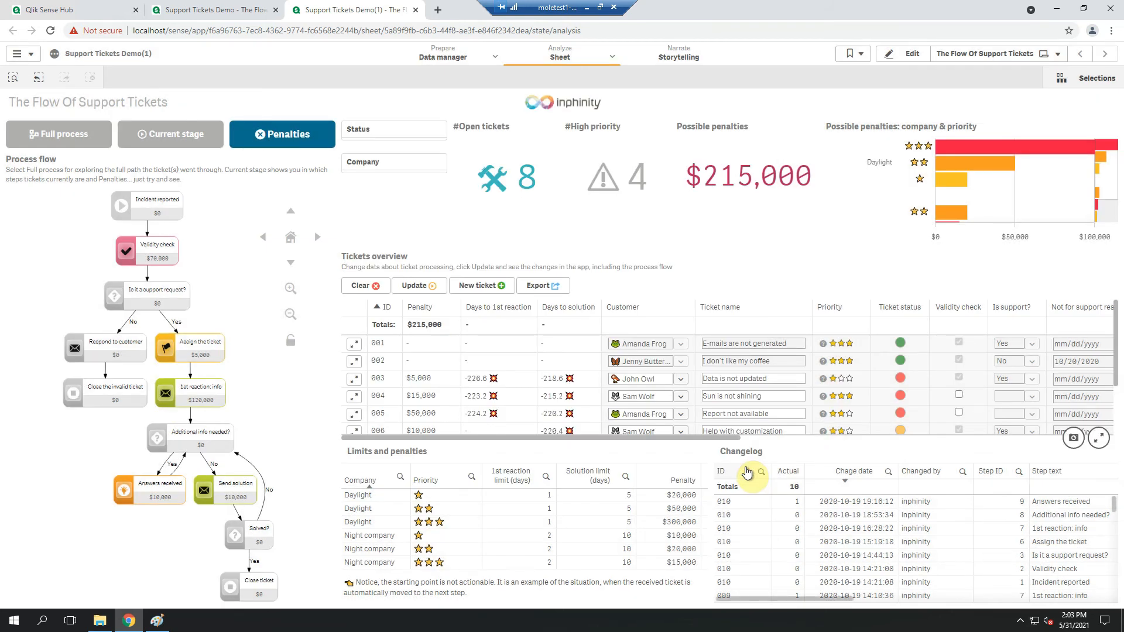
{"action": "left_click", "coordinate": [167, 397]}
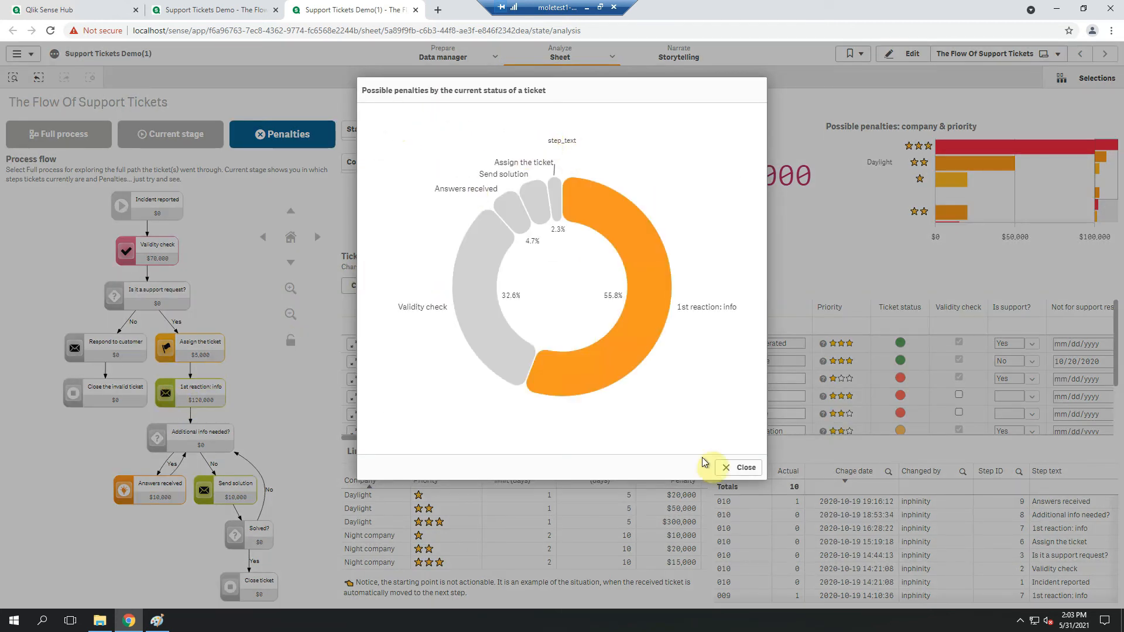
{"action": "left_click", "coordinate": [740, 469]}
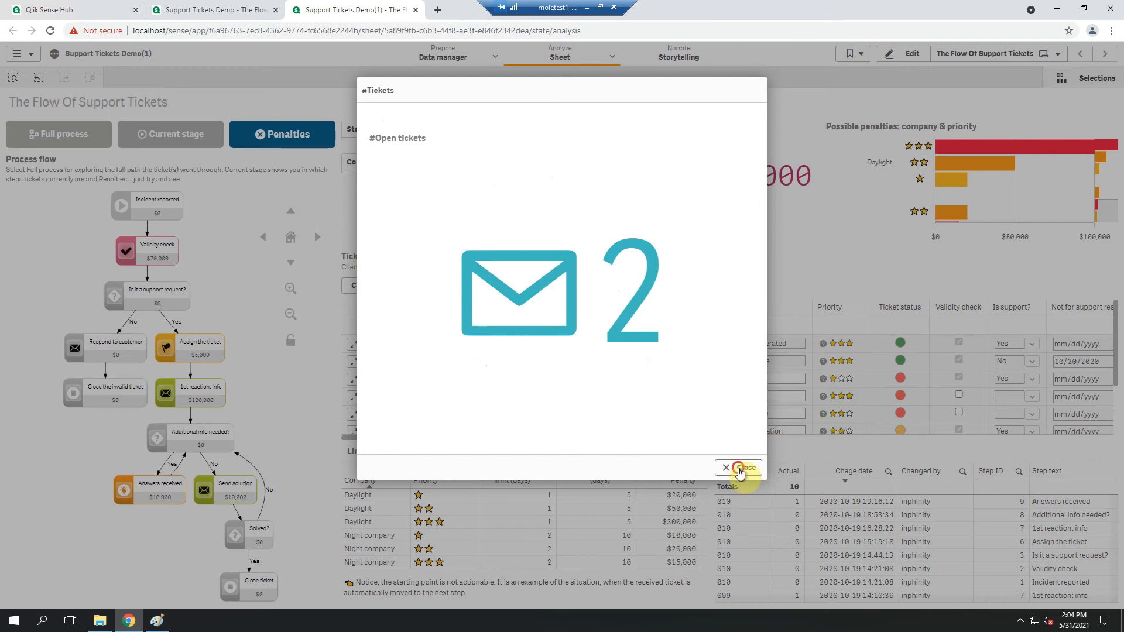
{"action": "left_click", "coordinate": [739, 468]}
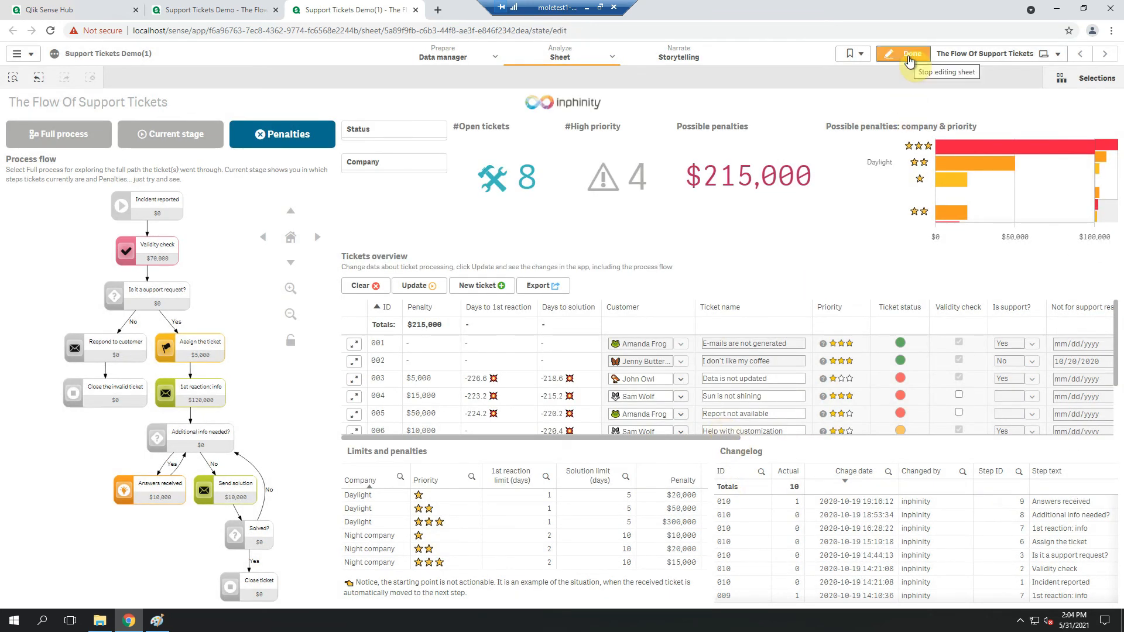
Resume sheet editing and add a Process flow action labelled 'Q' of type Question
{"action": "left_click", "coordinate": [909, 59]}
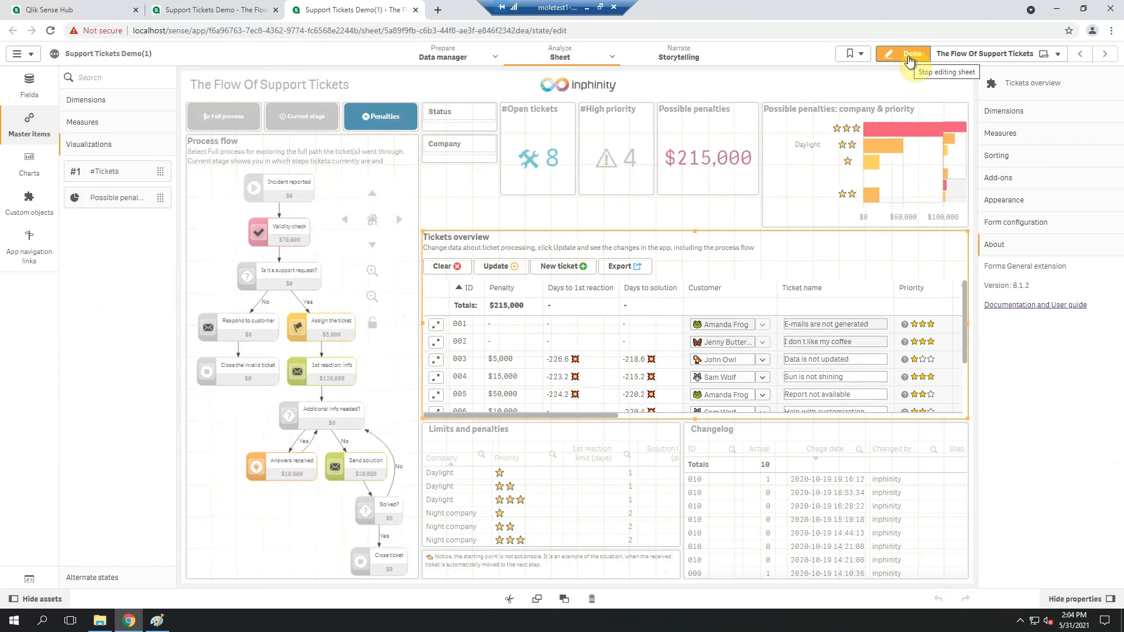
{"action": "left_click", "coordinate": [402, 324]}
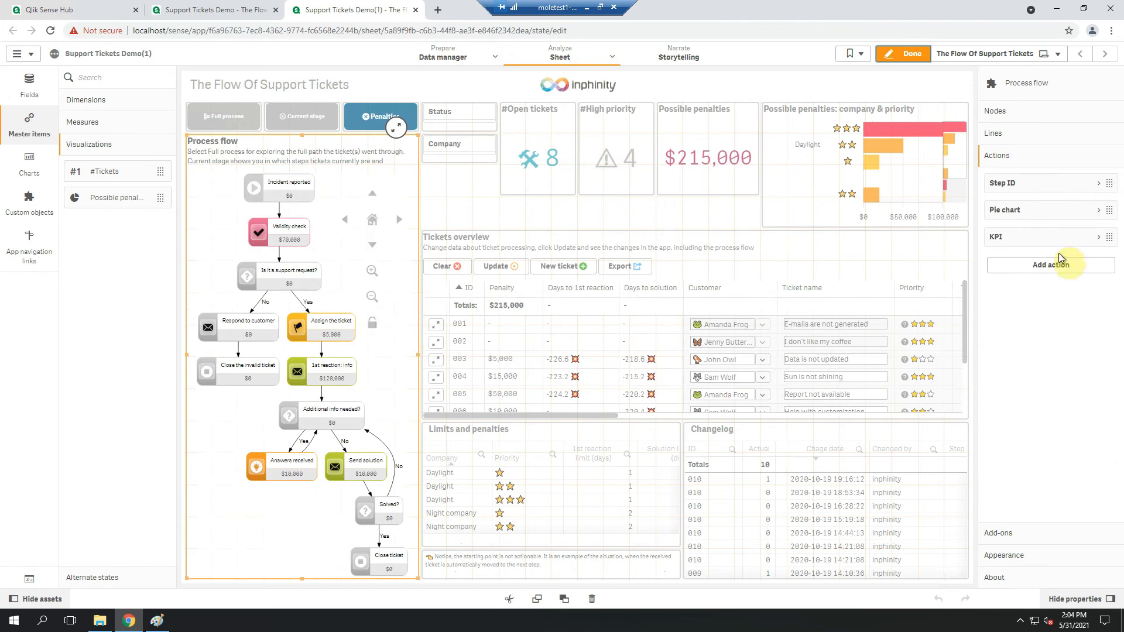
{"action": "left_click", "coordinate": [1055, 272]}
{"action": "left_click", "coordinate": [1016, 301]}
{"action": "type", "text": "Q"}
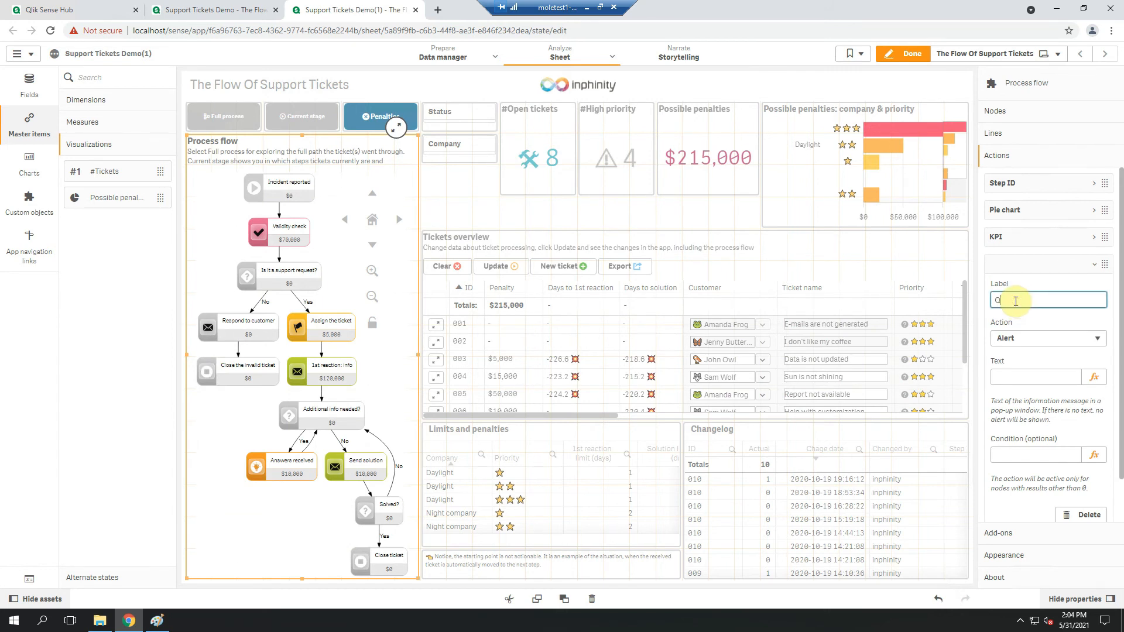
{"action": "left_click", "coordinate": [1023, 340]}
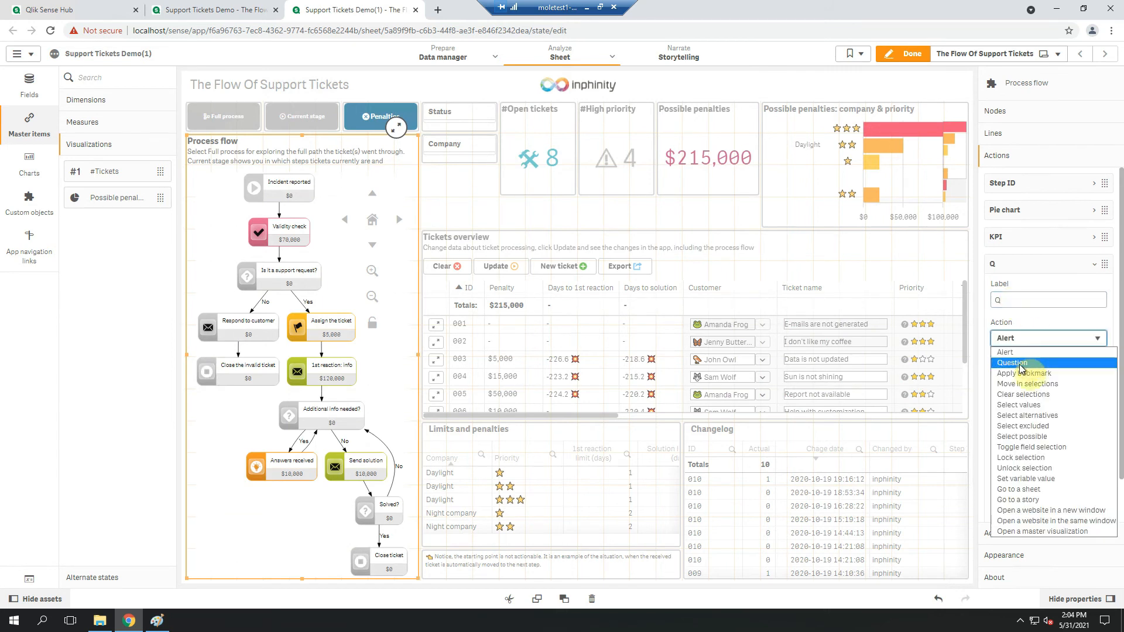
{"action": "left_click", "coordinate": [1019, 373]}
Set the Q action's question text to ='Do you want to be redirected?'
{"action": "left_click", "coordinate": [1019, 374]}
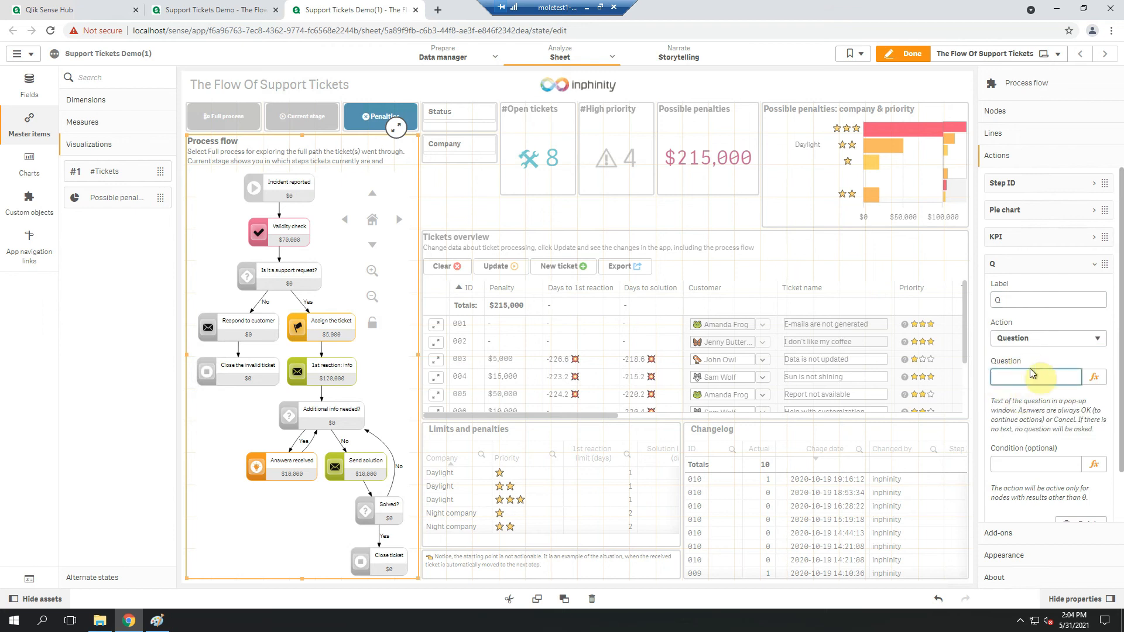
{"action": "type", "text": "=Do you want to be redirected?"}
{"action": "key", "text": "Return"}
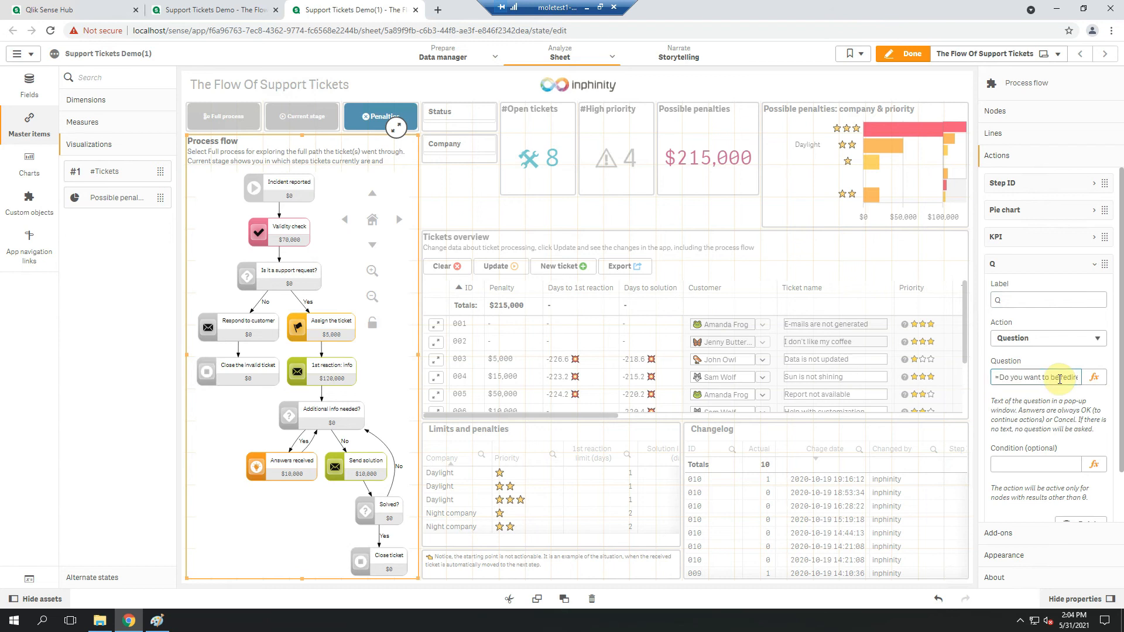
{"action": "left_click", "coordinate": [1001, 379]}
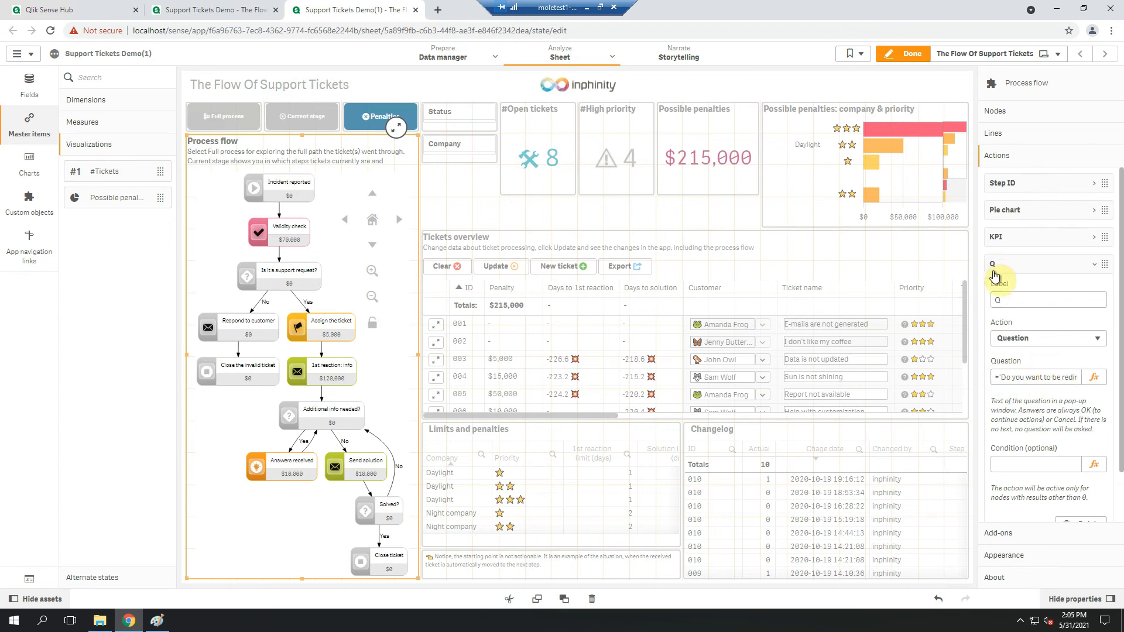
{"action": "left_click", "coordinate": [1017, 266]}
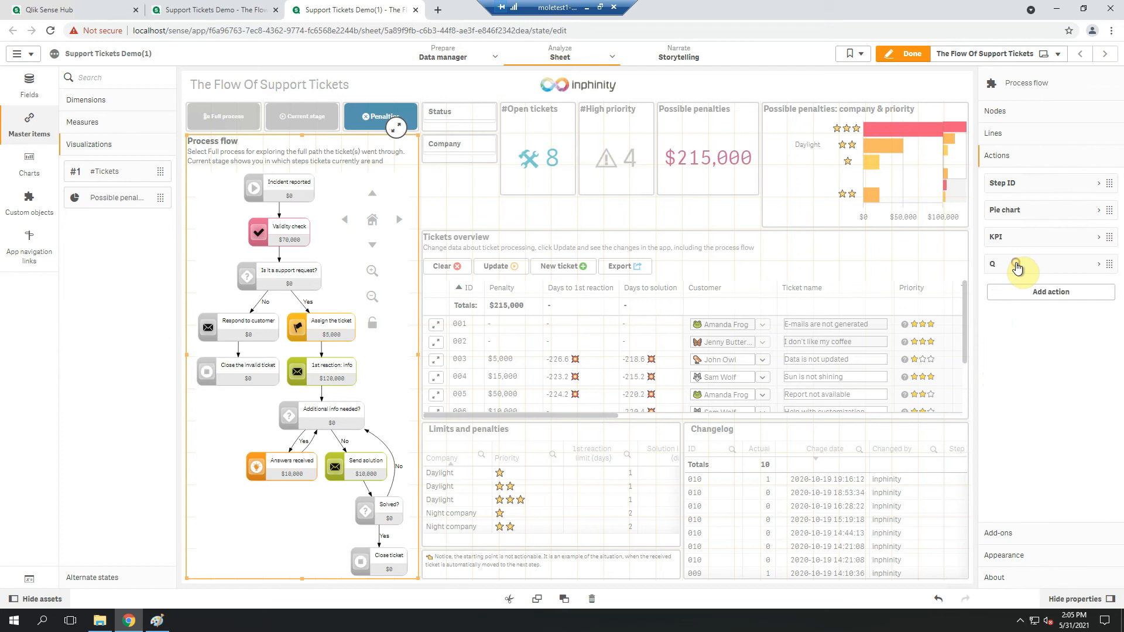
{"action": "left_click", "coordinate": [1059, 271]}
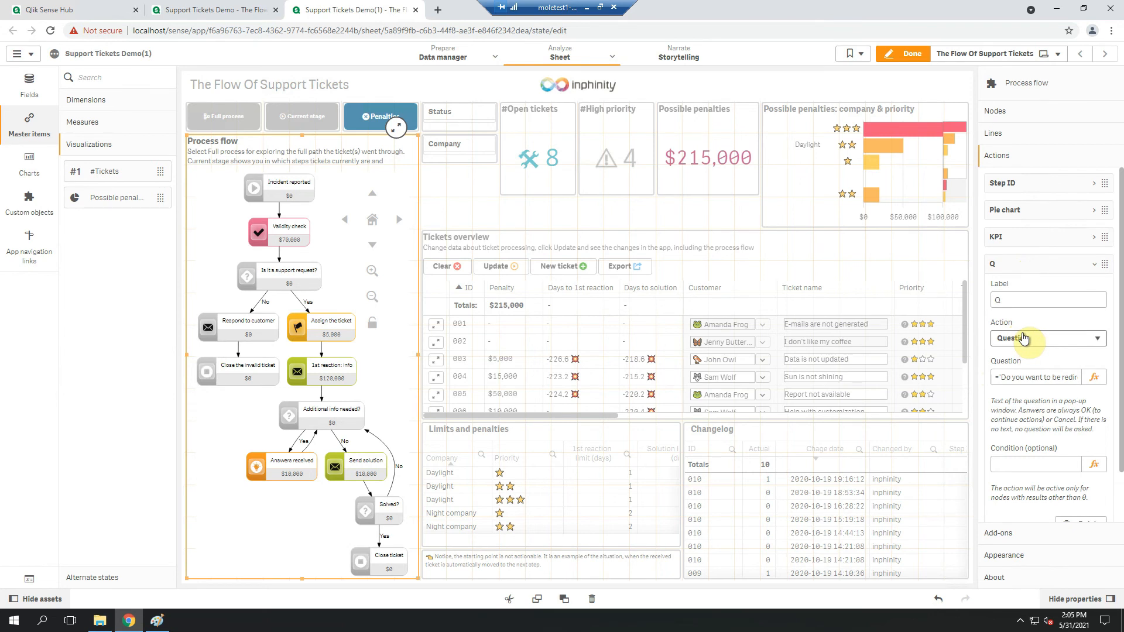
Add a Process flow action labelled 'Website' that opens a website in the same window
{"action": "left_click", "coordinate": [1039, 265]}
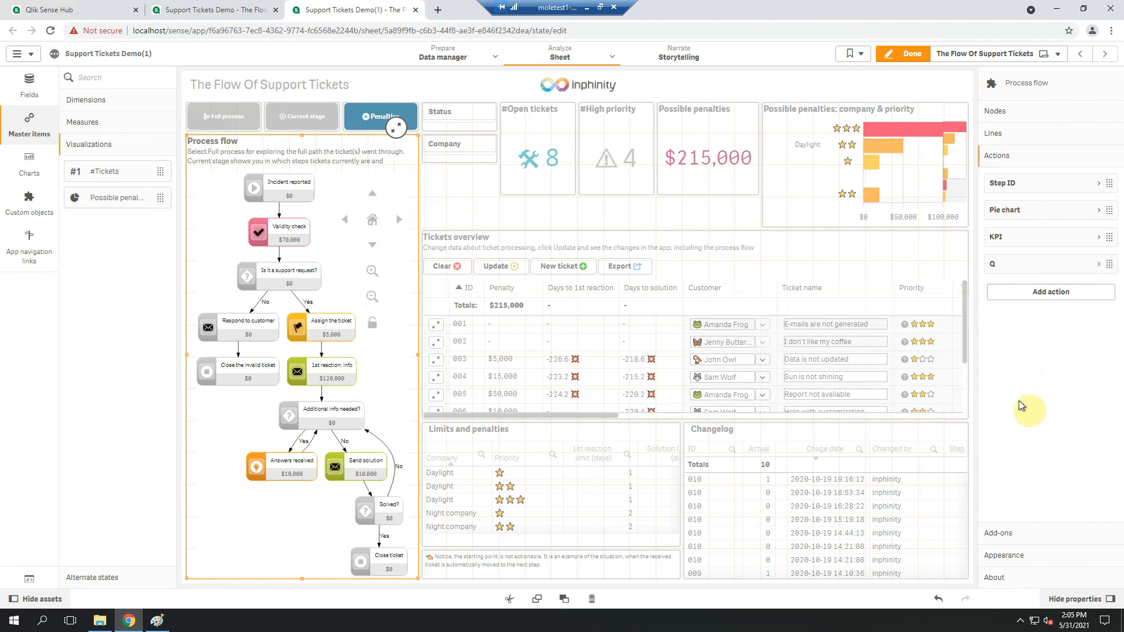
{"action": "left_click", "coordinate": [1038, 291]}
{"action": "left_click", "coordinate": [1026, 326]}
{"action": "type", "text": "Website"}
{"action": "left_click", "coordinate": [1033, 365]}
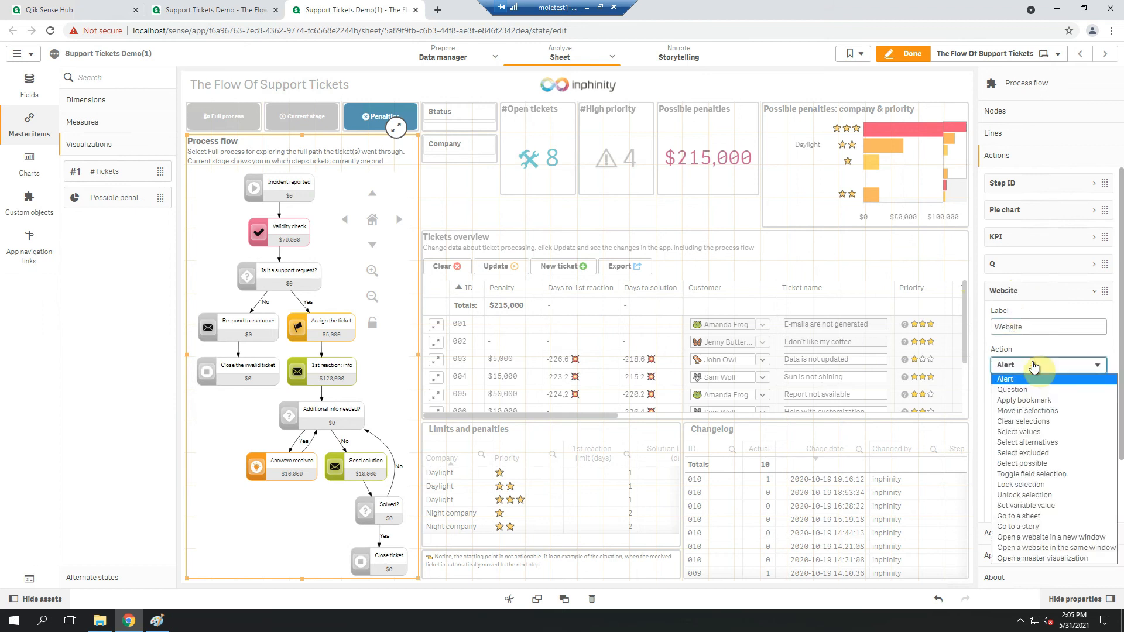
{"action": "left_click", "coordinate": [1062, 553]}
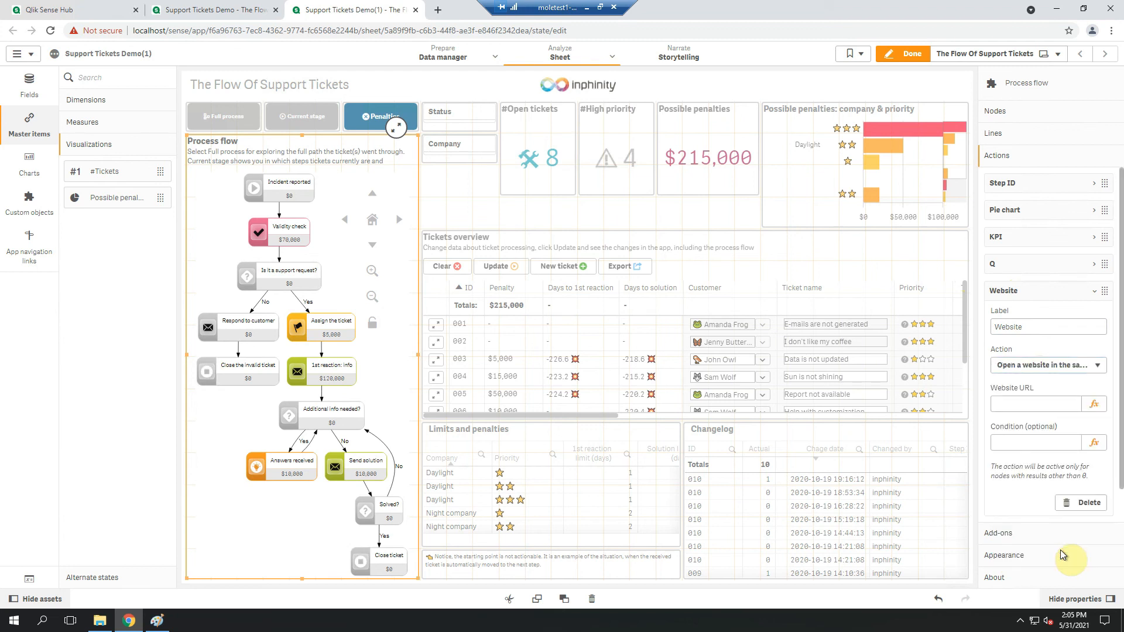
{"action": "left_click", "coordinate": [1038, 398]}
{"action": "type", "text": "="}
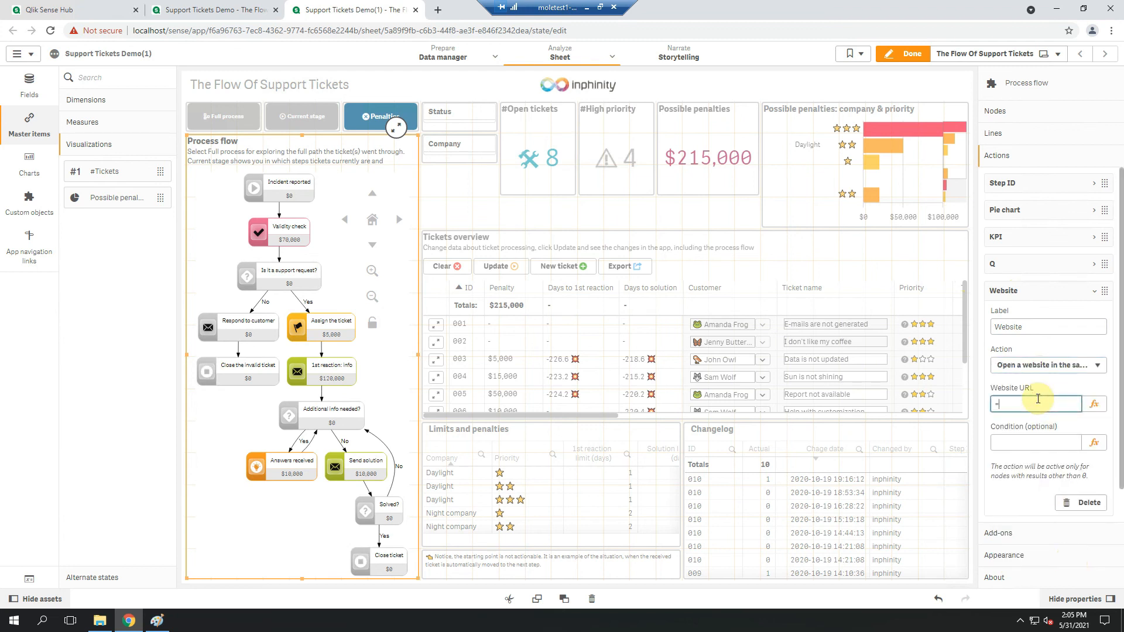
{"action": "type", "text": "'https://"}
{"action": "type", "text": "myinphinity."}
{"action": "type", "text": "co"}
{"action": "type", "text": "m"}
{"action": "left_click", "coordinate": [1021, 403]}
{"action": "type", "text": "www."}
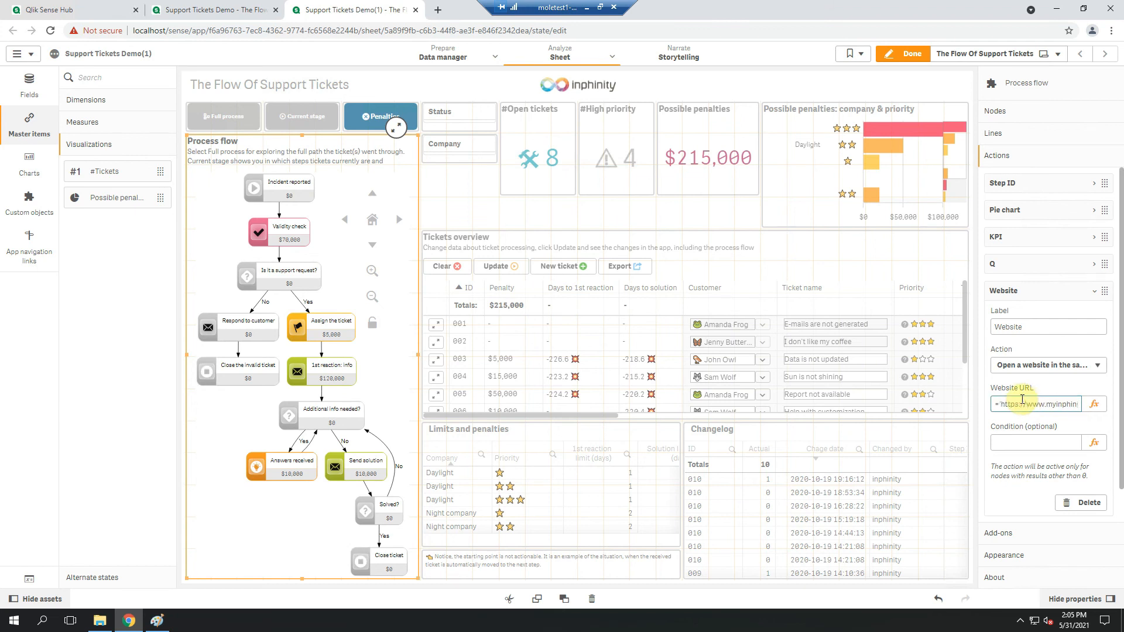
{"action": "left_click", "coordinate": [1023, 291]}
Finish editing the sheet and run the action chain from the '1st reaction: info' node, declining the redirect
{"action": "left_click", "coordinate": [913, 56]}
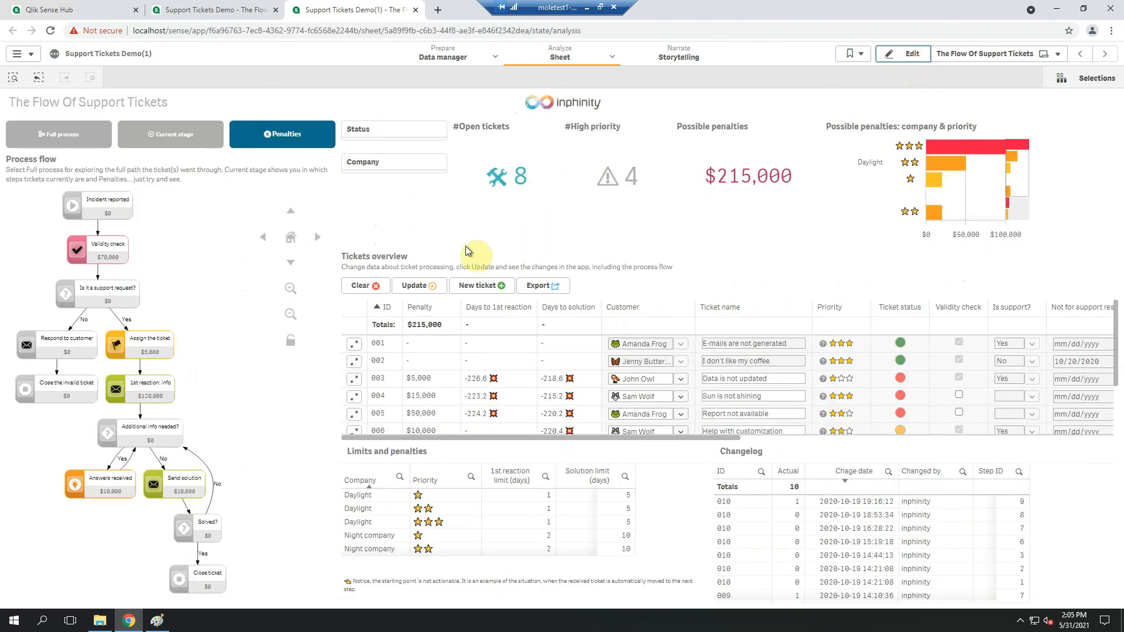
{"action": "left_click", "coordinate": [164, 399]}
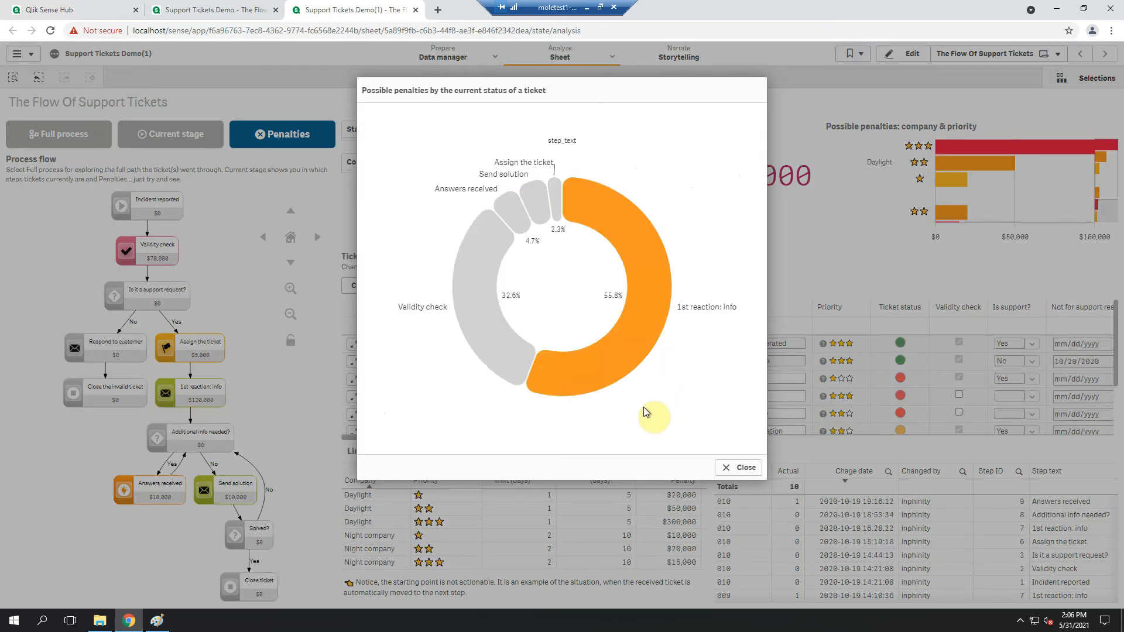
{"action": "left_click", "coordinate": [745, 468]}
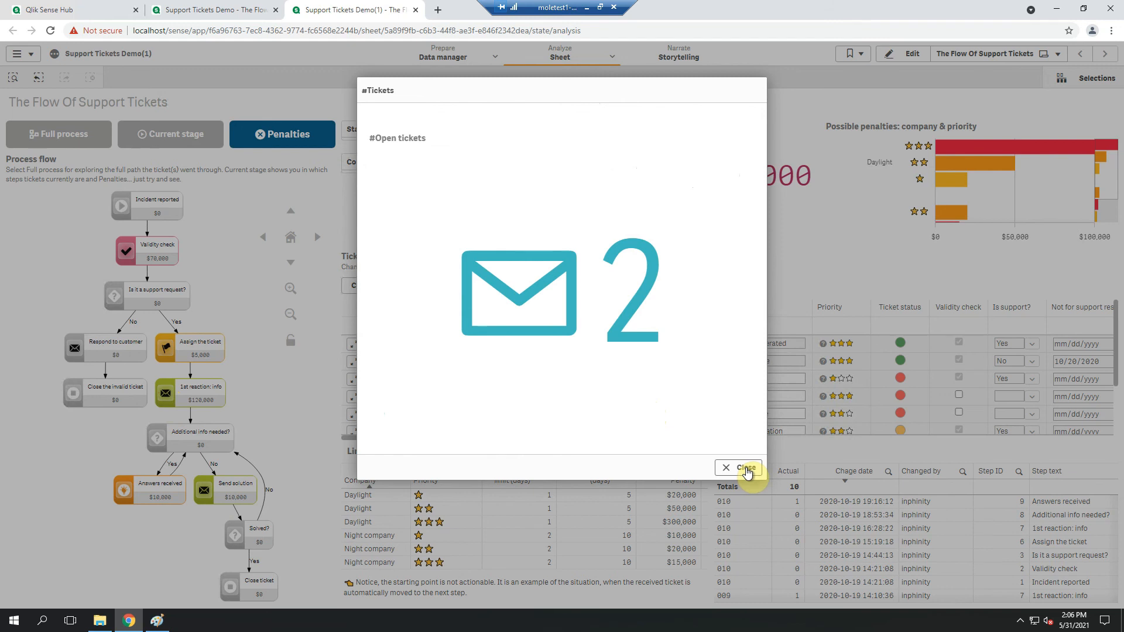
{"action": "left_click", "coordinate": [746, 468]}
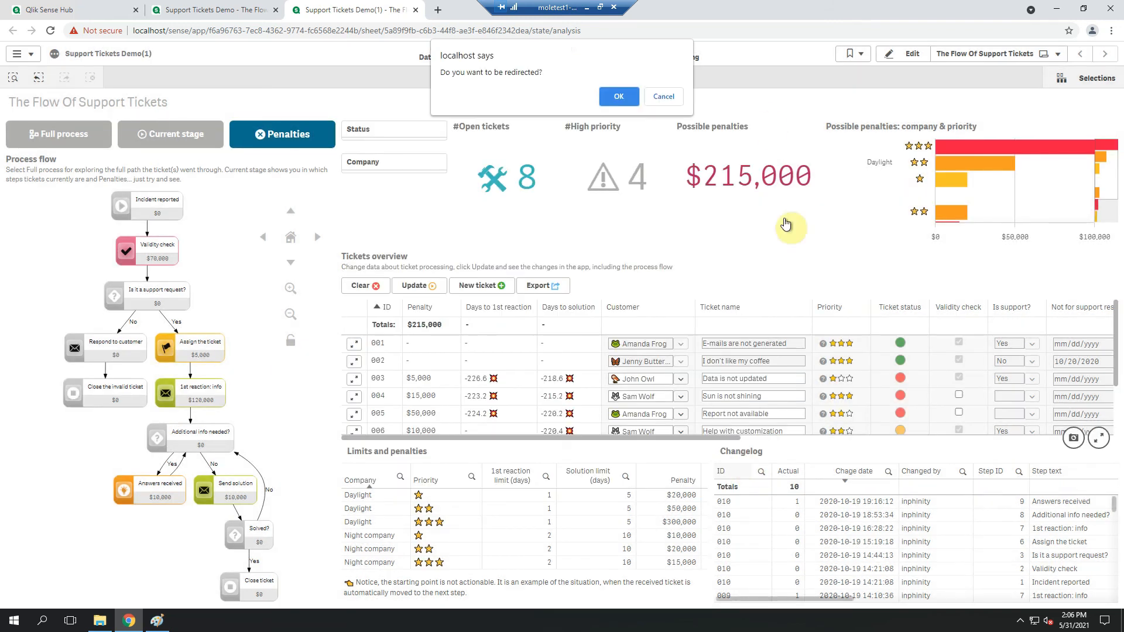
{"action": "left_click", "coordinate": [665, 96]}
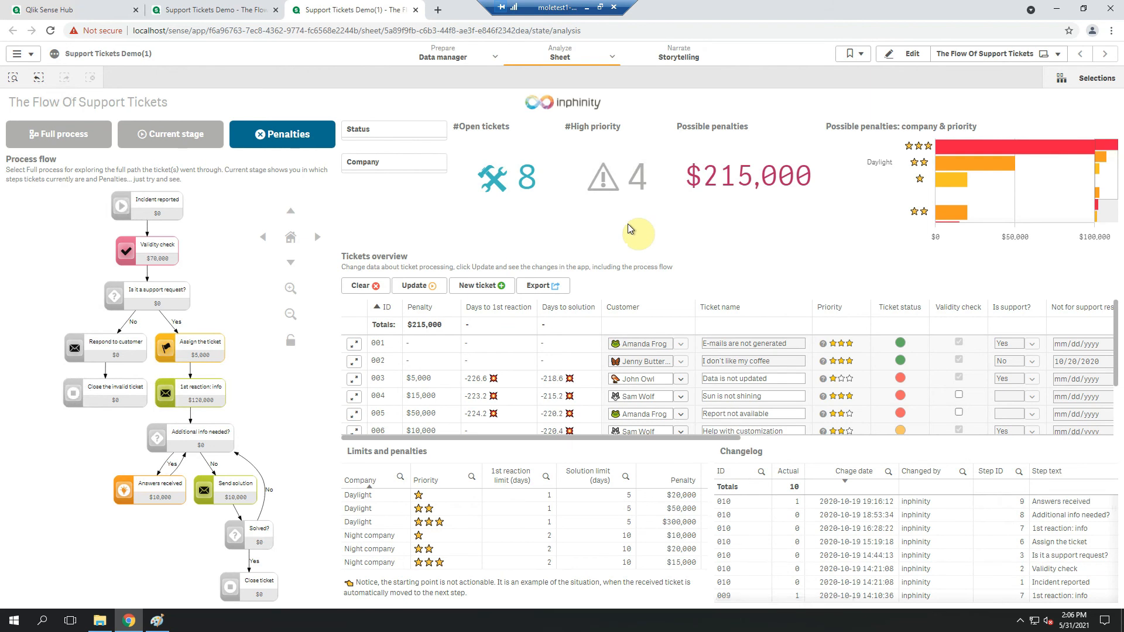
Run the action chain from the 'Send solution' node, accept the redirect to the website, and return to the sheet
{"action": "left_click", "coordinate": [203, 498]}
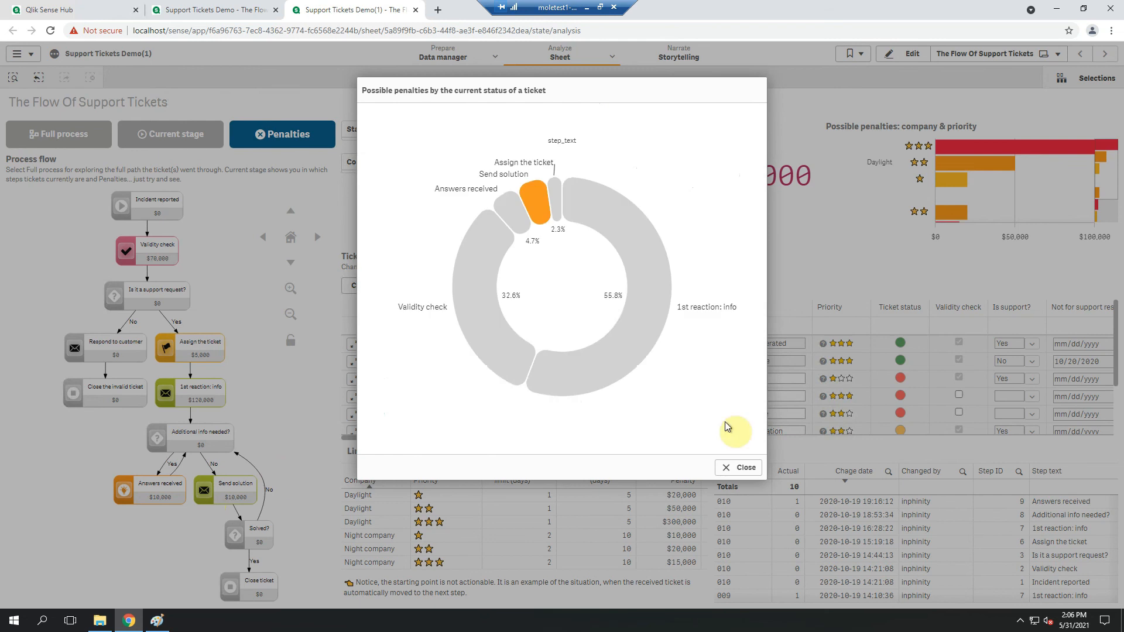
{"action": "left_click", "coordinate": [747, 468]}
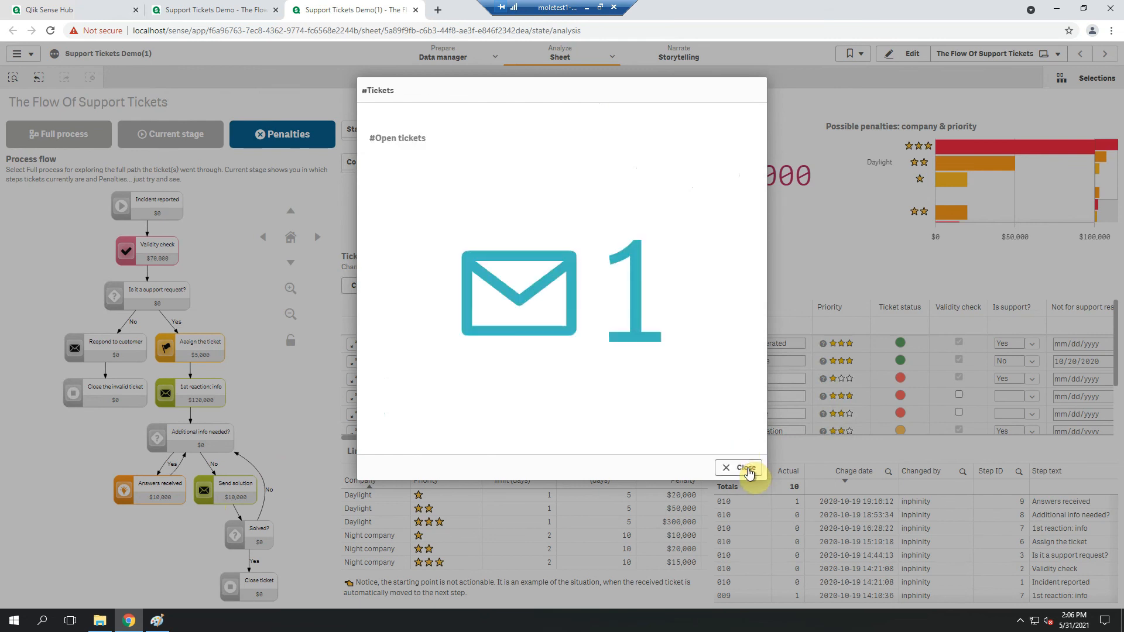
{"action": "left_click", "coordinate": [744, 470]}
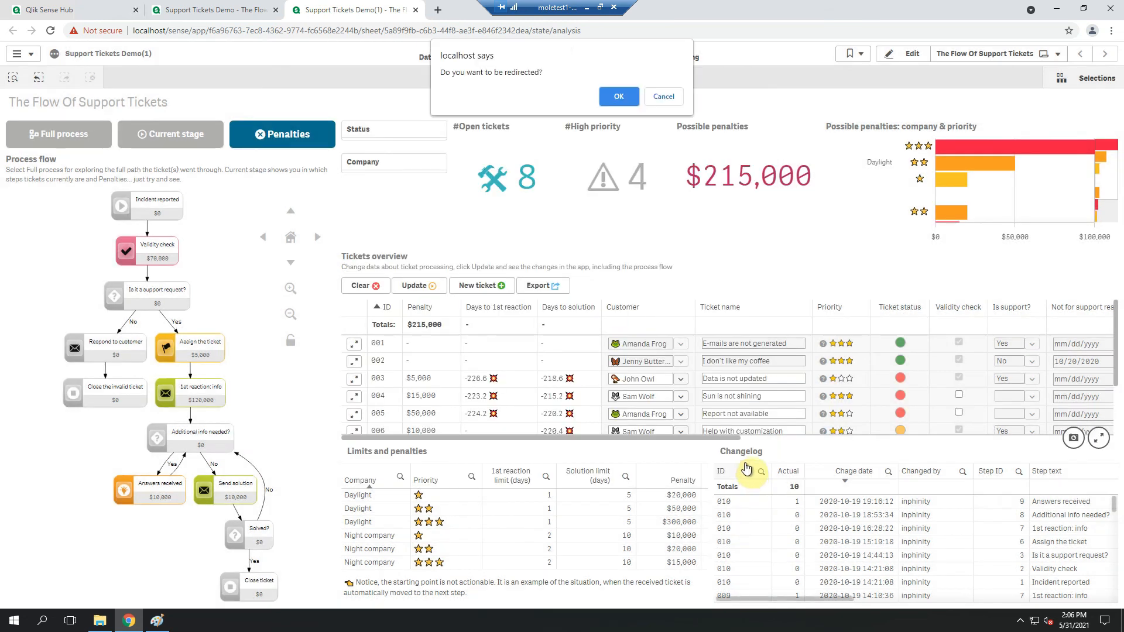
{"action": "left_click", "coordinate": [619, 98]}
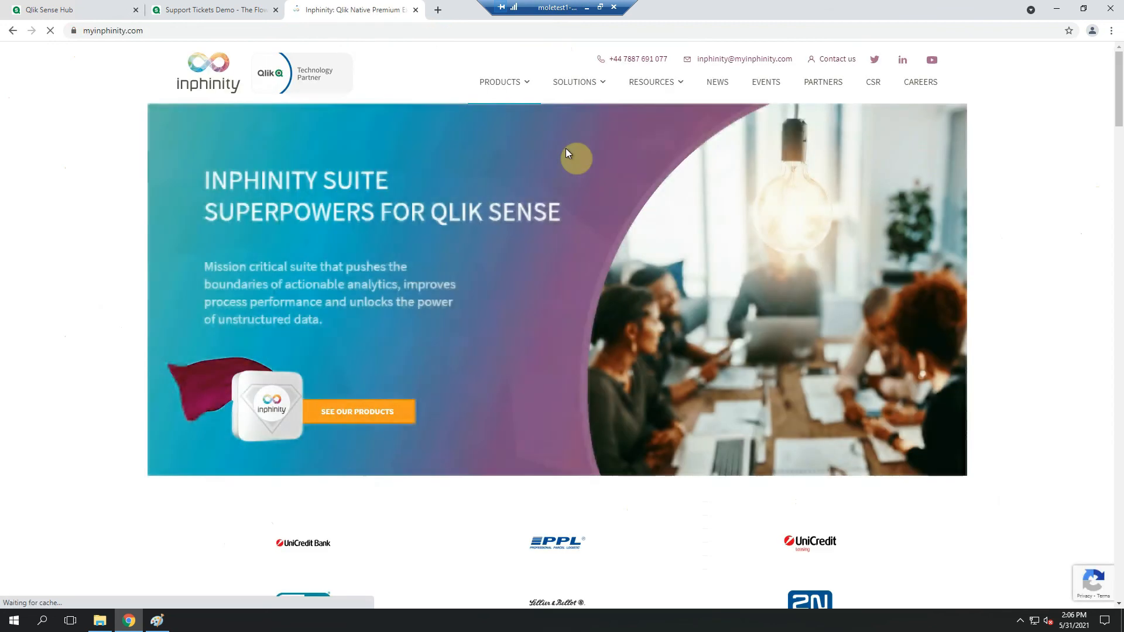
{"action": "left_click", "coordinate": [13, 30]}
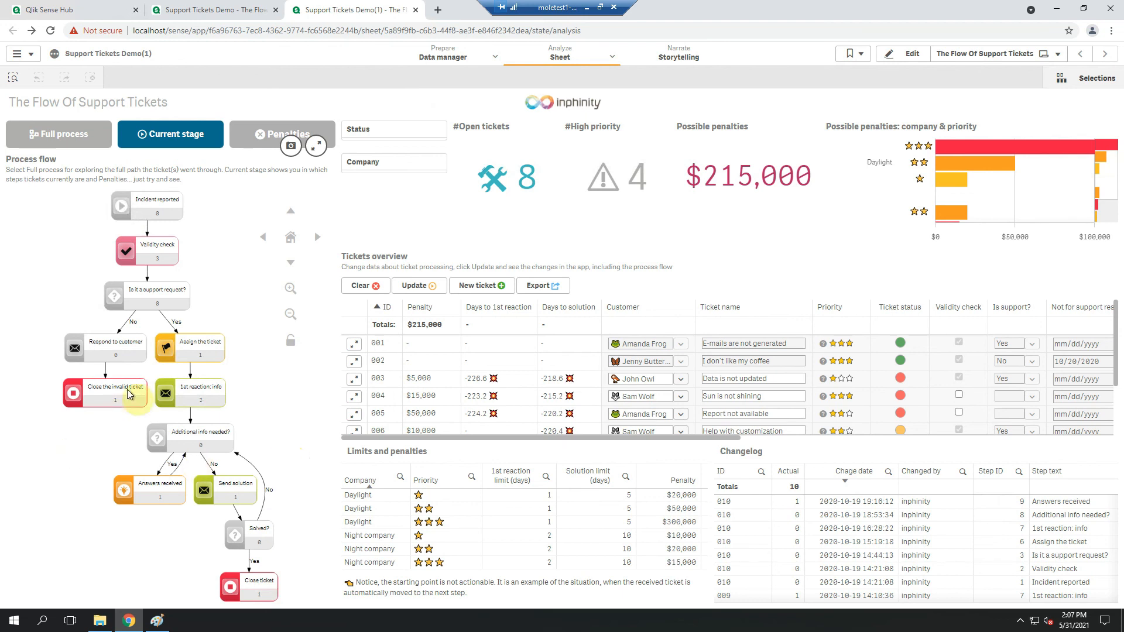
Test the '1st reaction: info' node's actions in the Current stage view, dismissing both pop-ups and declining the redirect
{"action": "left_click", "coordinate": [164, 401]}
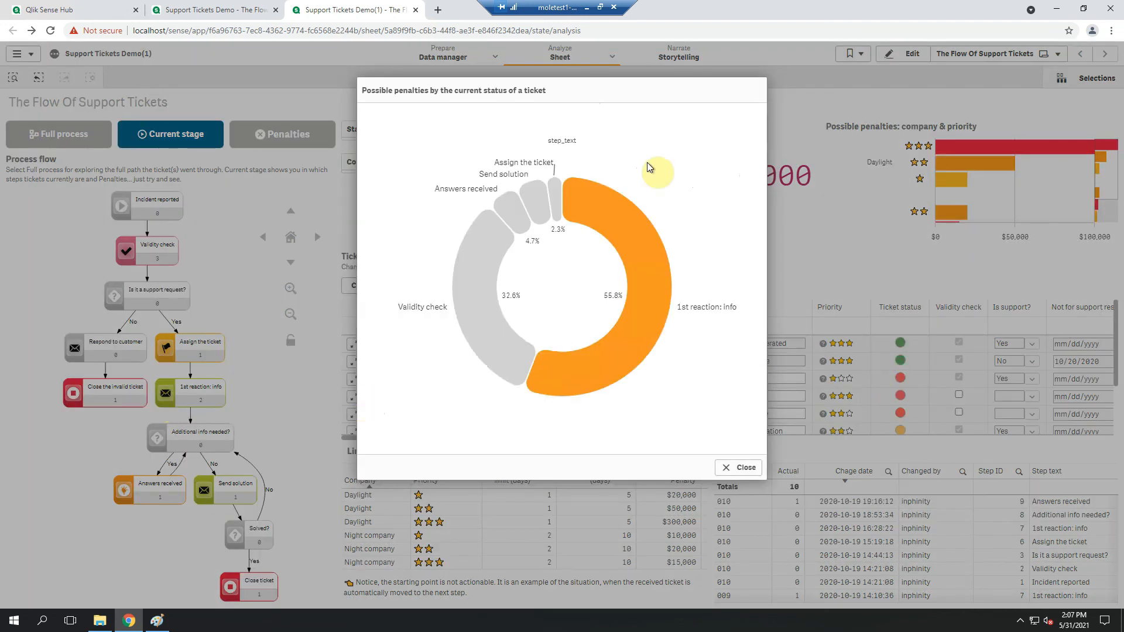
{"action": "left_click", "coordinate": [738, 467]}
{"action": "left_click", "coordinate": [737, 468]}
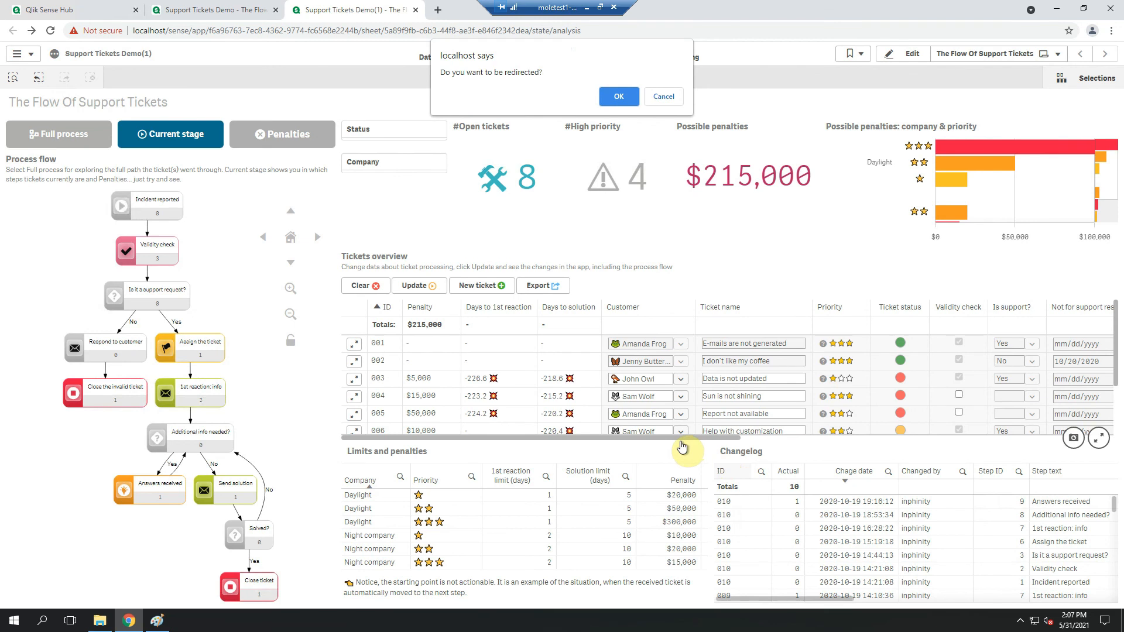
{"action": "left_click", "coordinate": [664, 96]}
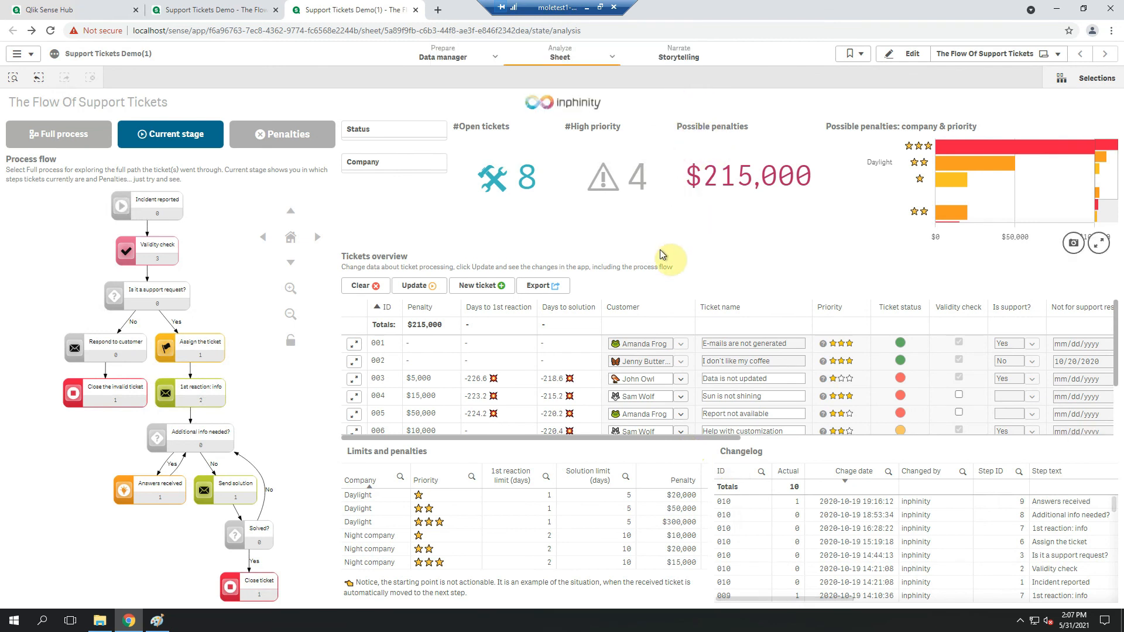